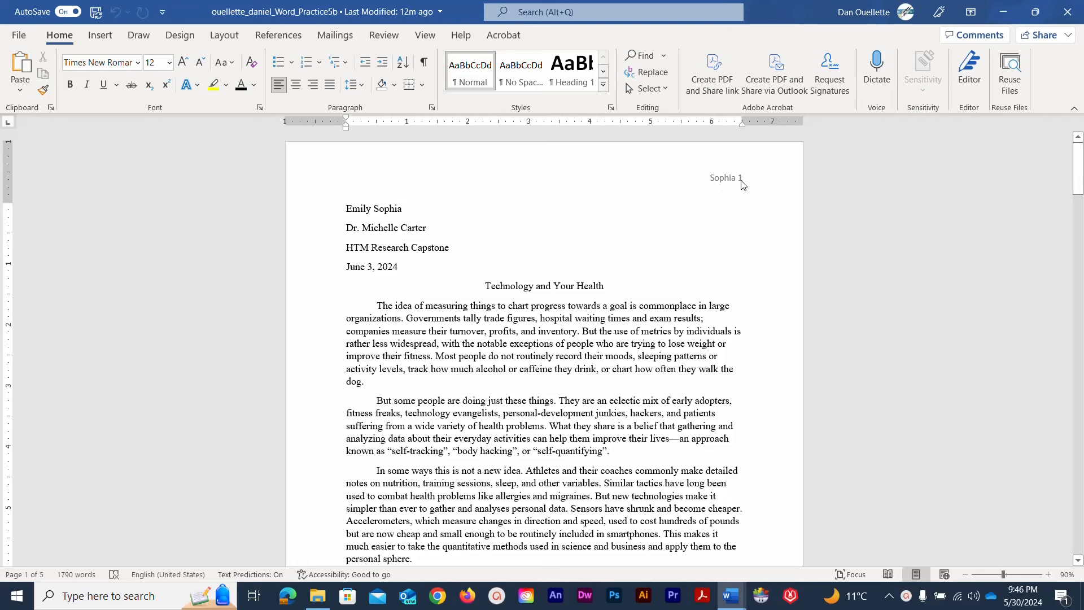
Scroll up and down through the currently open document to review its content
scroll(628, 233, "down", 5)
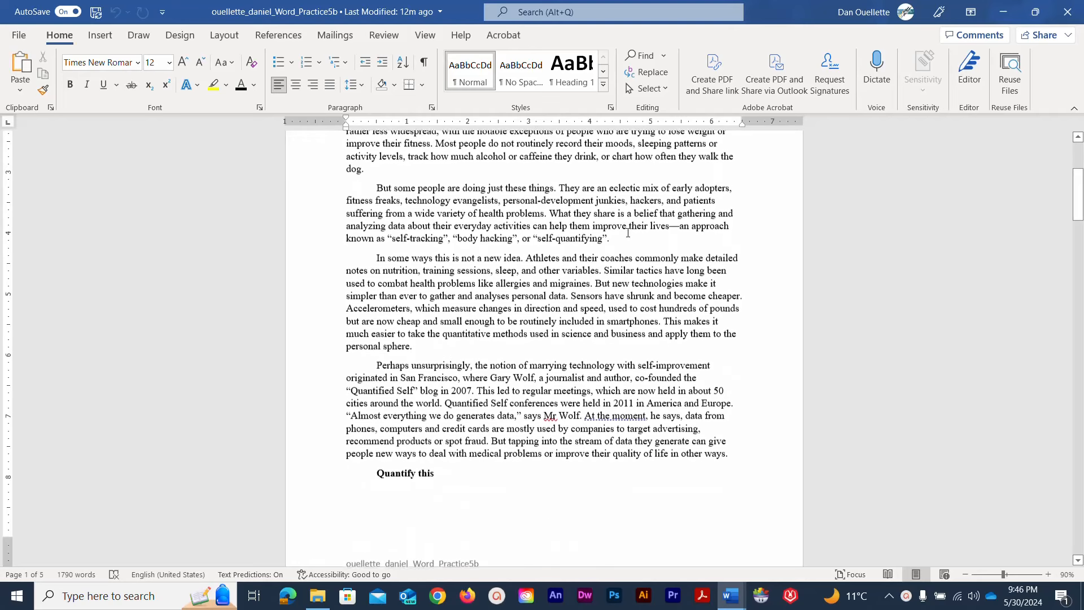
scroll(628, 232, "down", 7)
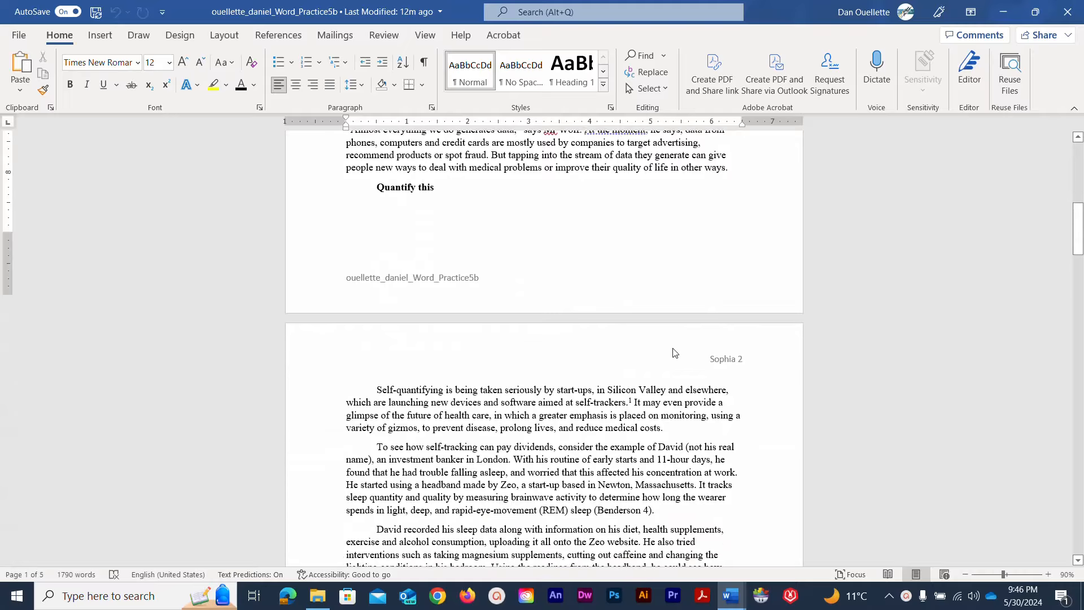
scroll(675, 352, "down", 12)
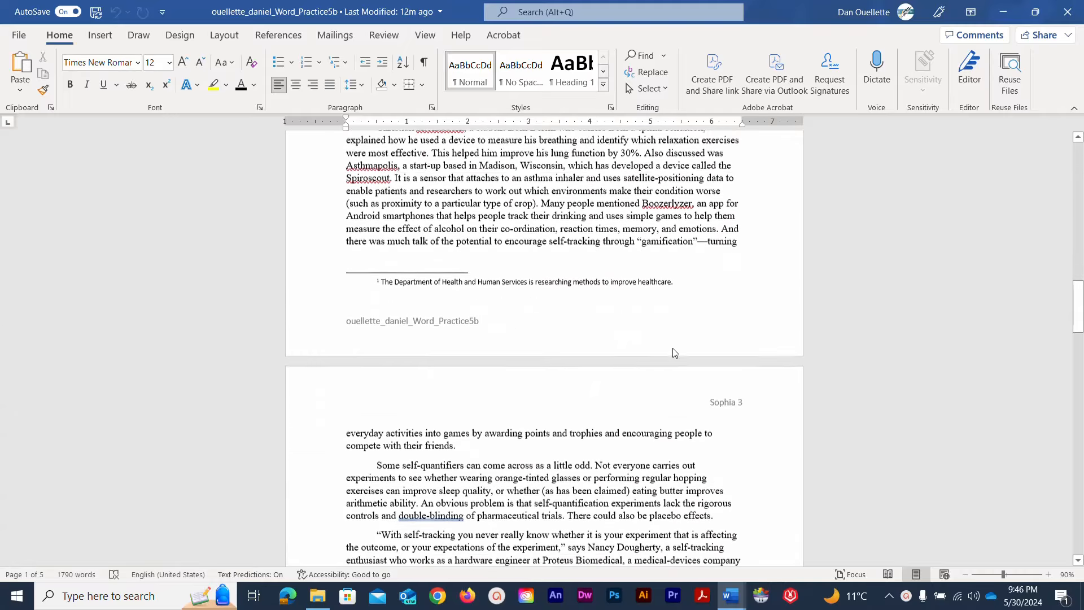
scroll(674, 352, "up", 12)
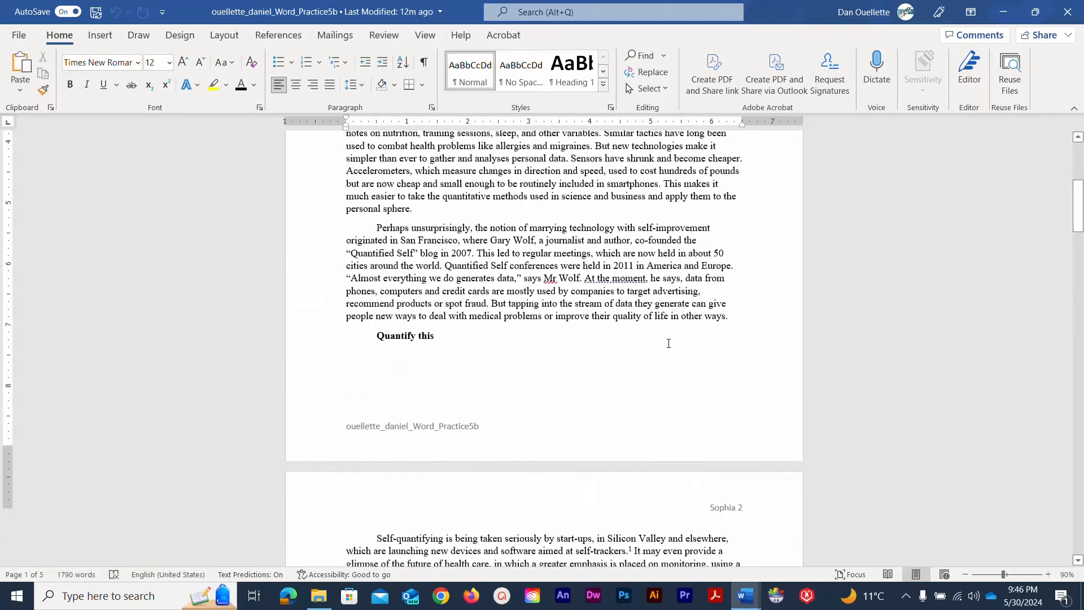
scroll(669, 343, "up", 9)
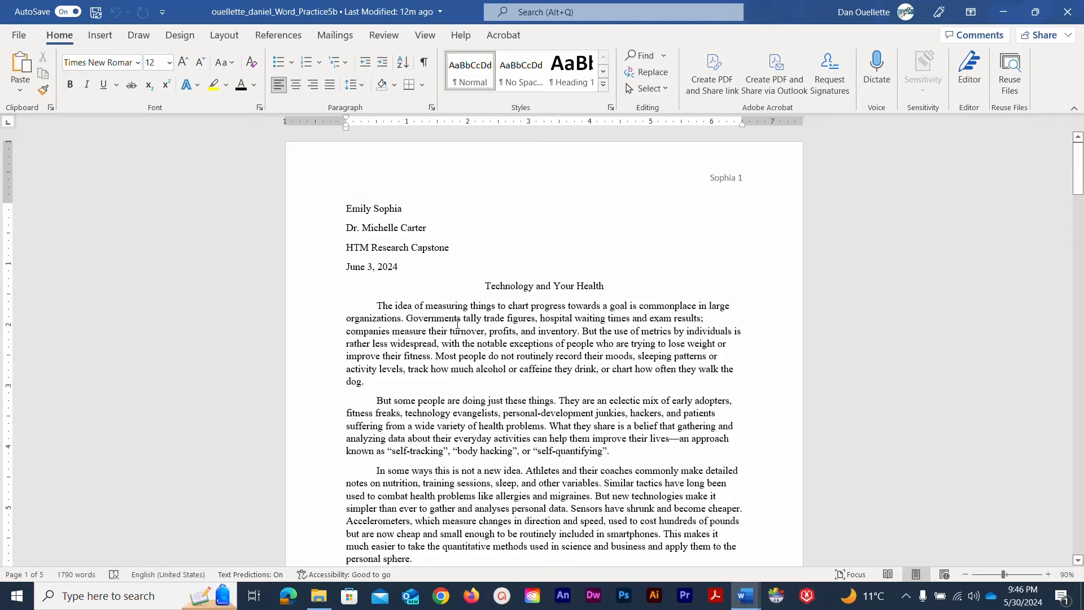
scroll(457, 323, "down", 10)
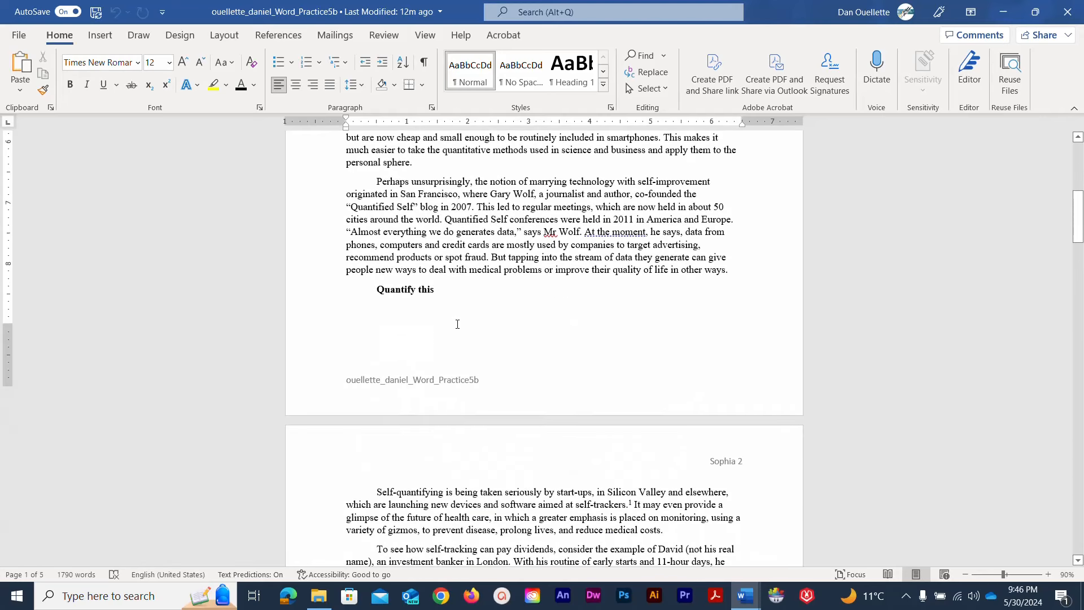
scroll(458, 327, "down", 8)
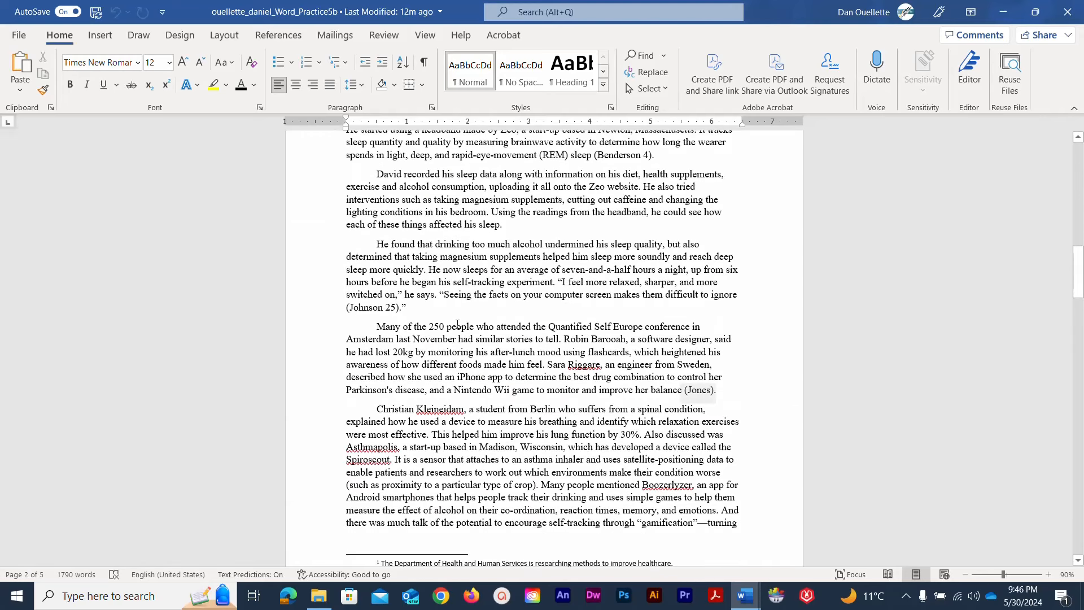
scroll(458, 323, "up", 6)
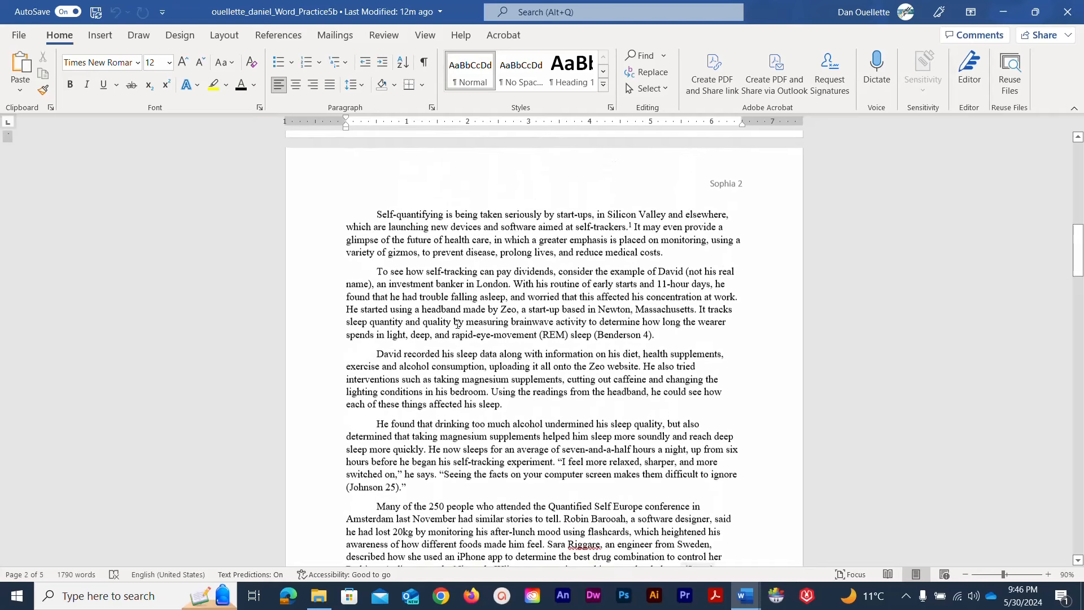
scroll(457, 323, "up", 3)
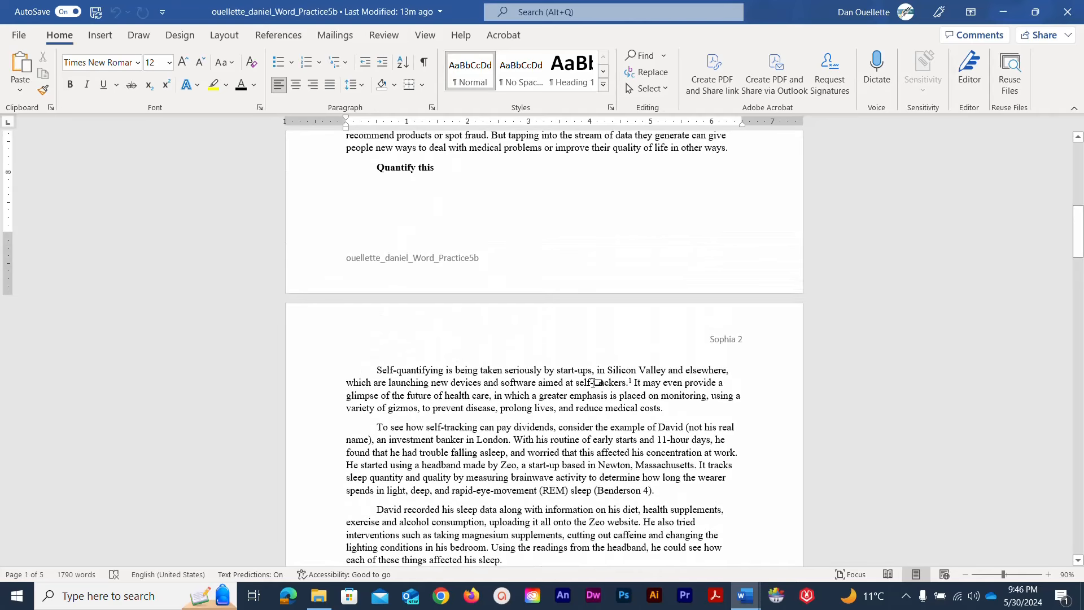
mouse_move(633, 386)
scroll(447, 370, "down", 7)
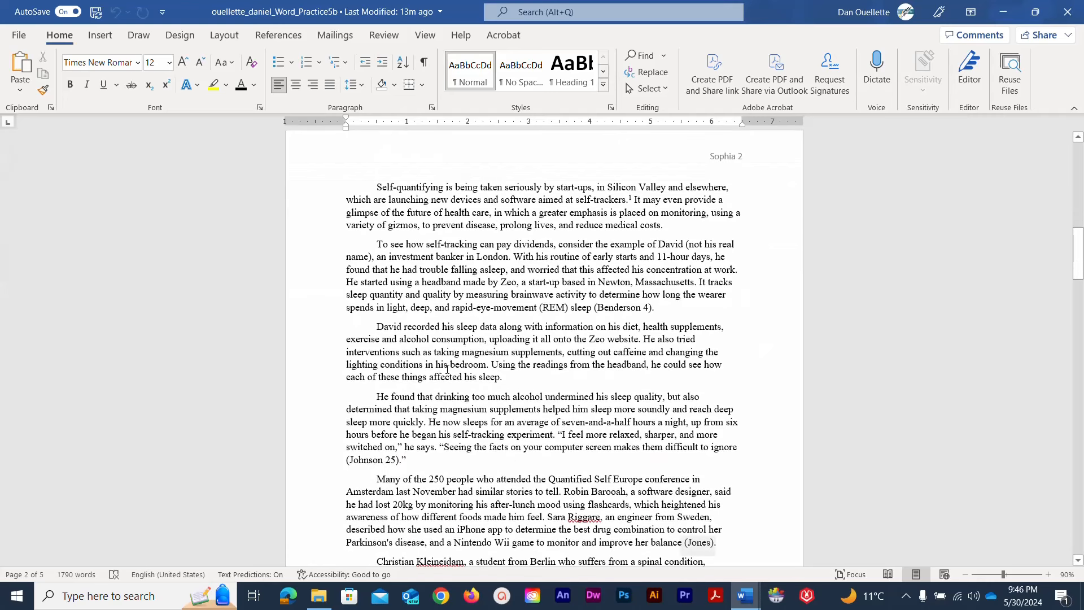
scroll(446, 369, "down", 4)
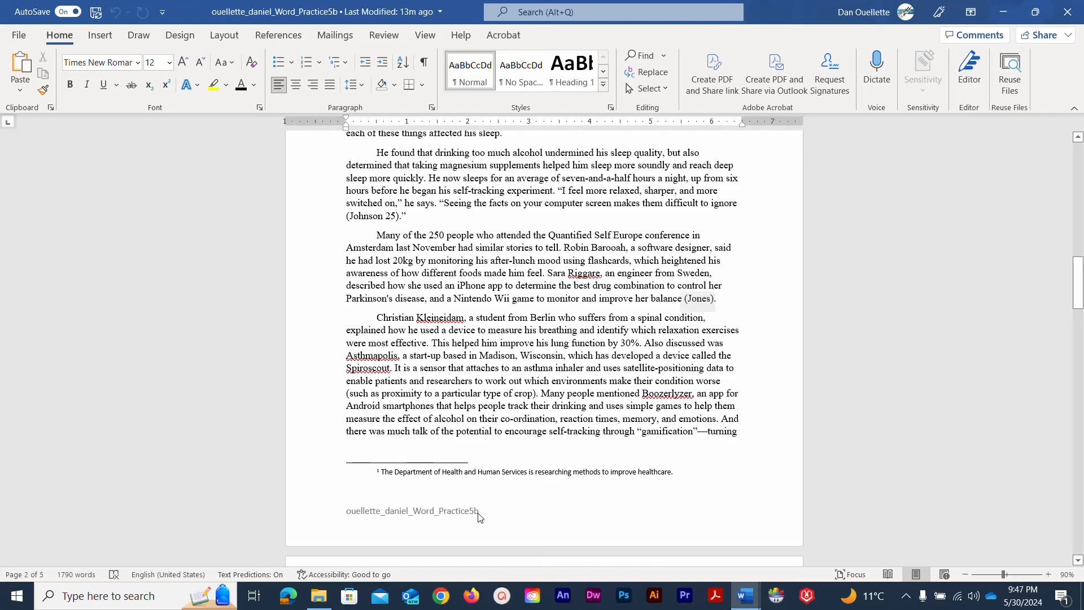
scroll(479, 515, "down", 6)
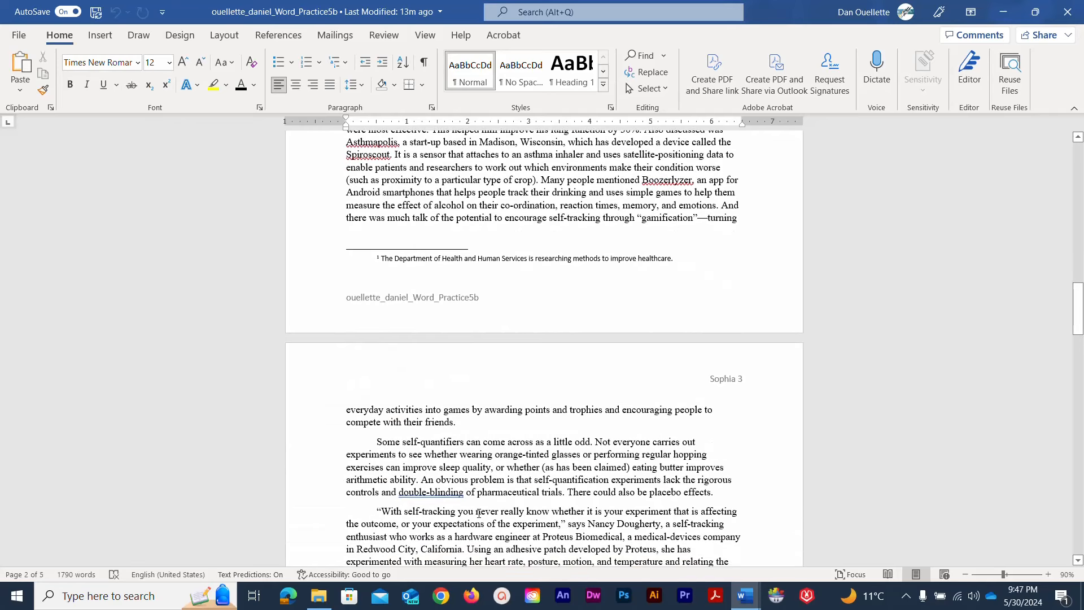
scroll(476, 513, "up", 6)
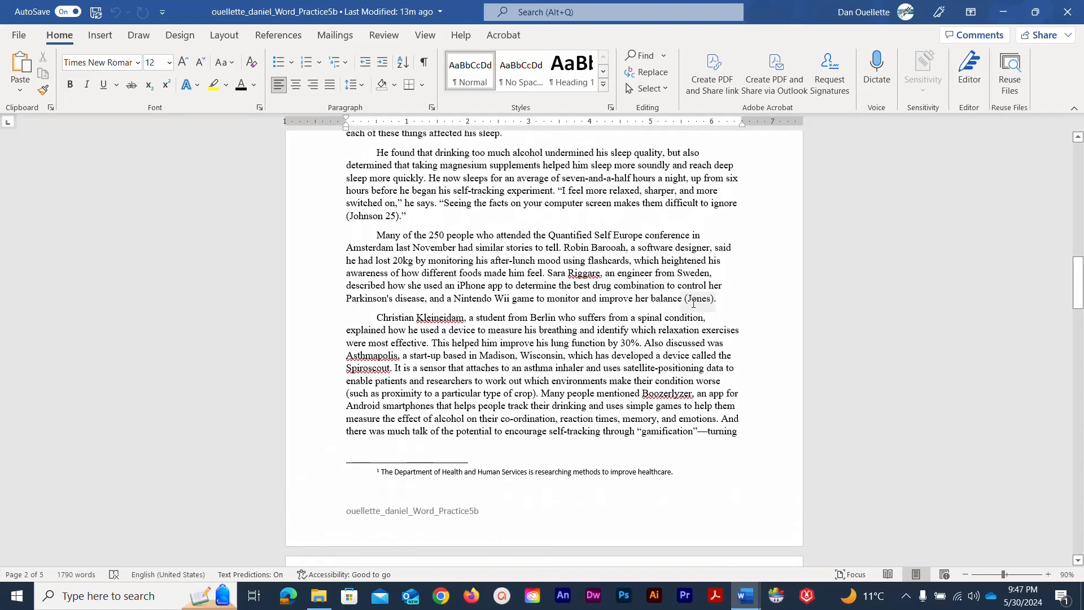
Inspect the (Jones) in-text citation and scroll through the rest of the paper
left_click(693, 304)
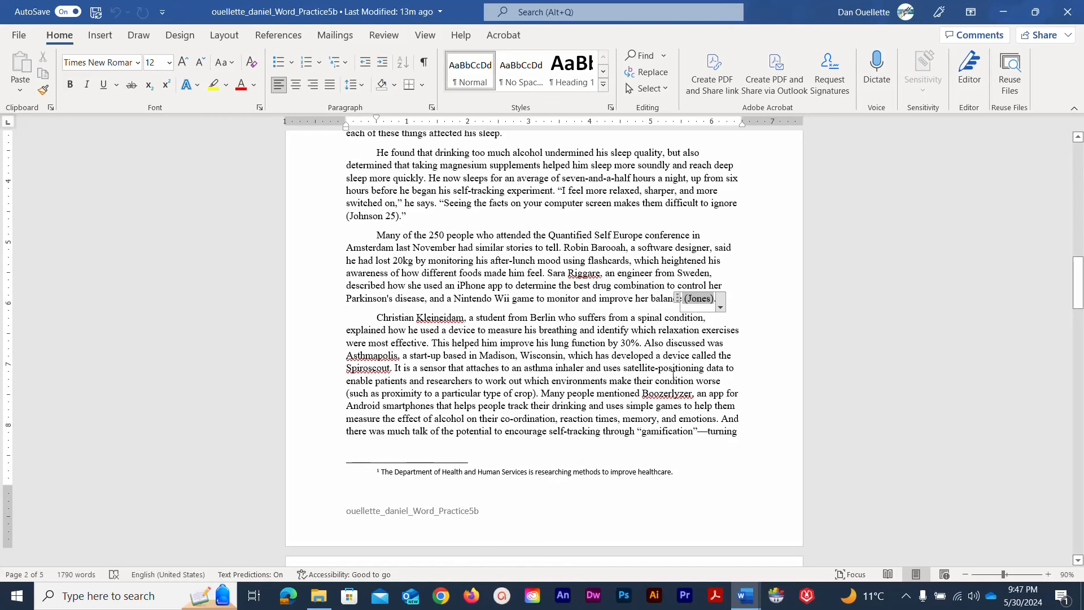
scroll(671, 375, "down", 10)
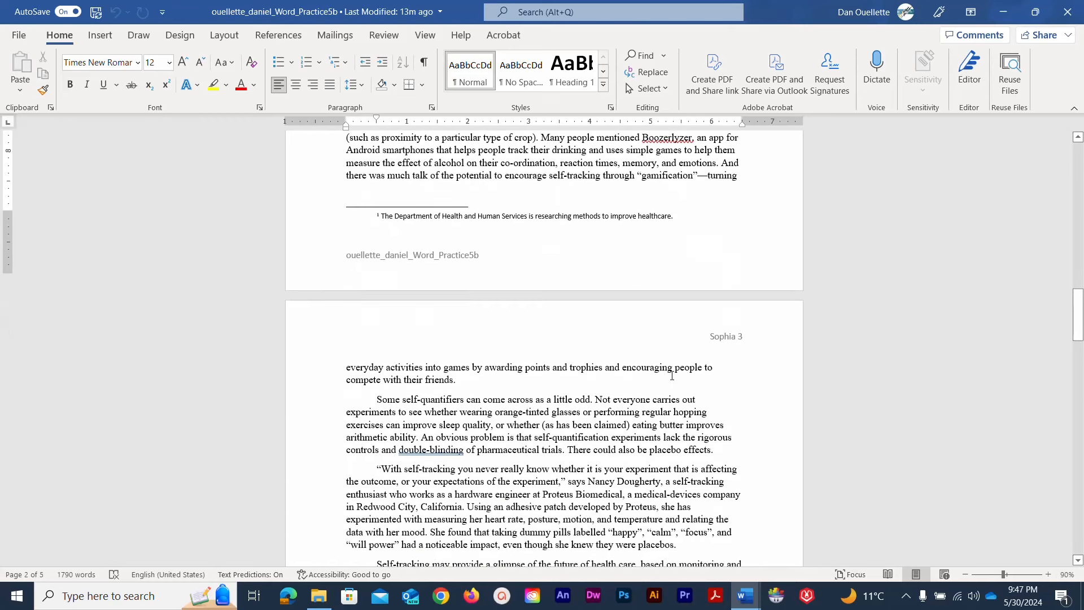
scroll(671, 376, "down", 11)
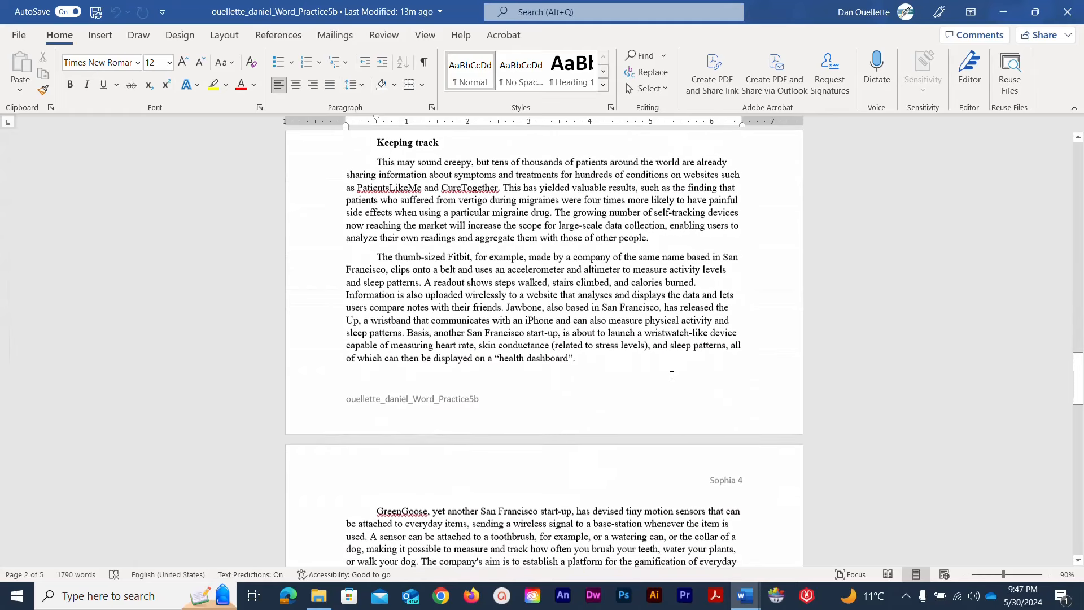
scroll(671, 375, "down", 9)
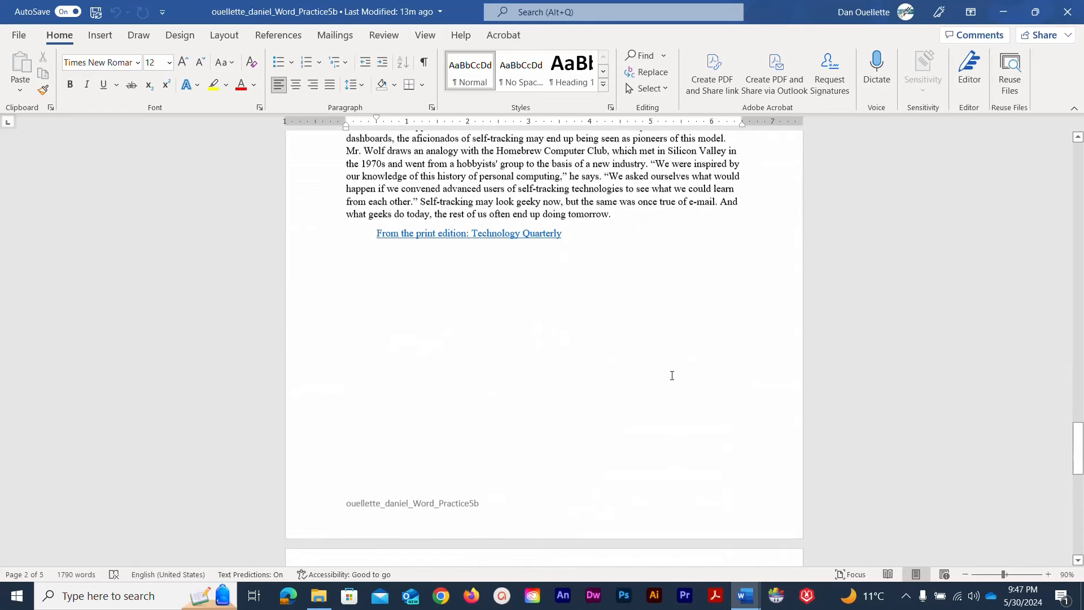
scroll(671, 375, "down", 2)
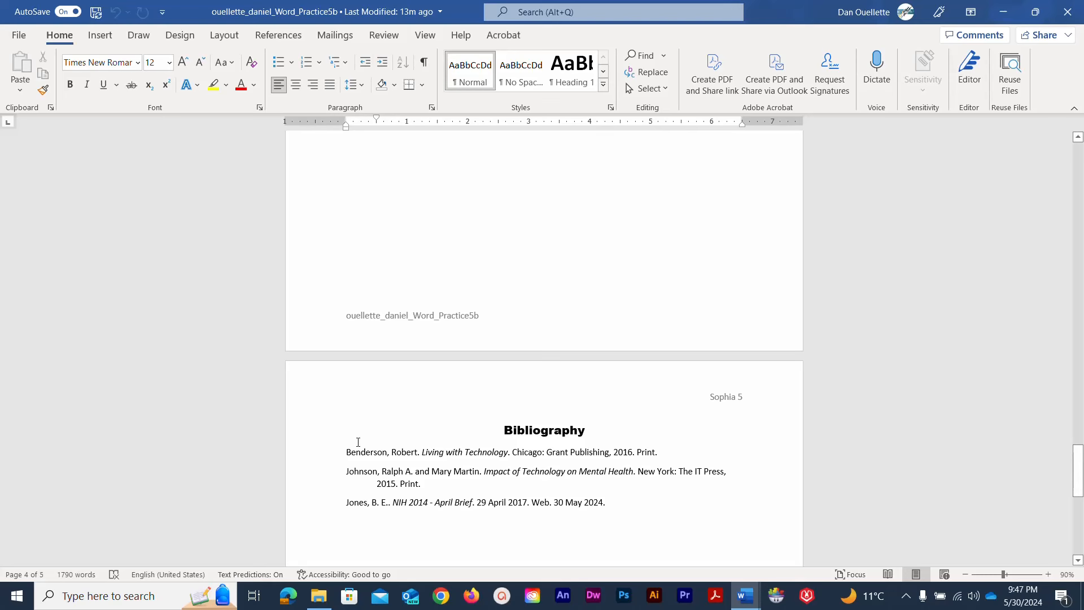
scroll(357, 442, "up", 12)
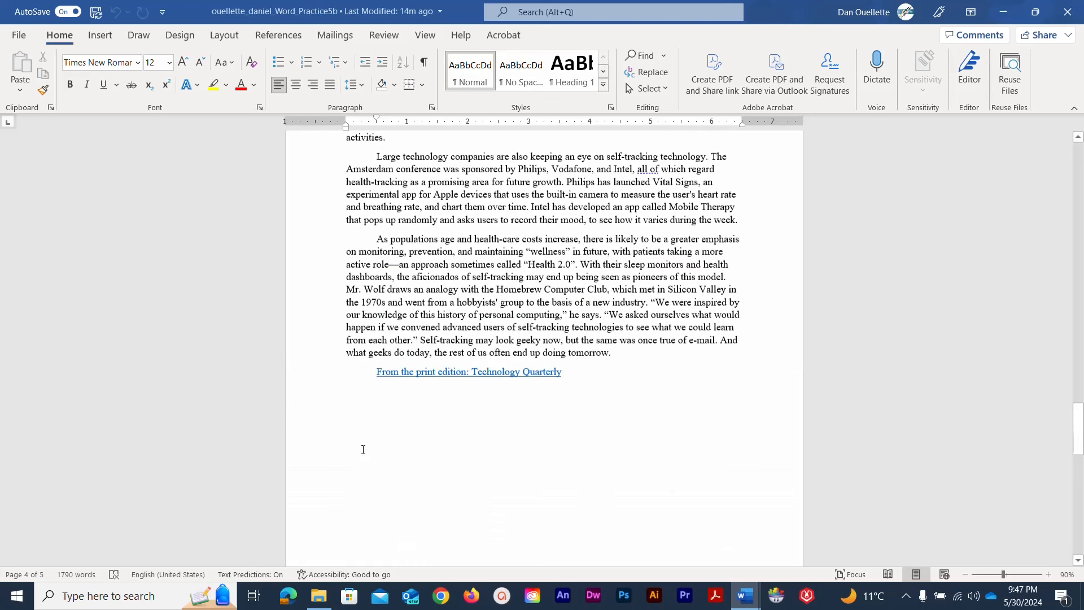
scroll(363, 449, "up", 15)
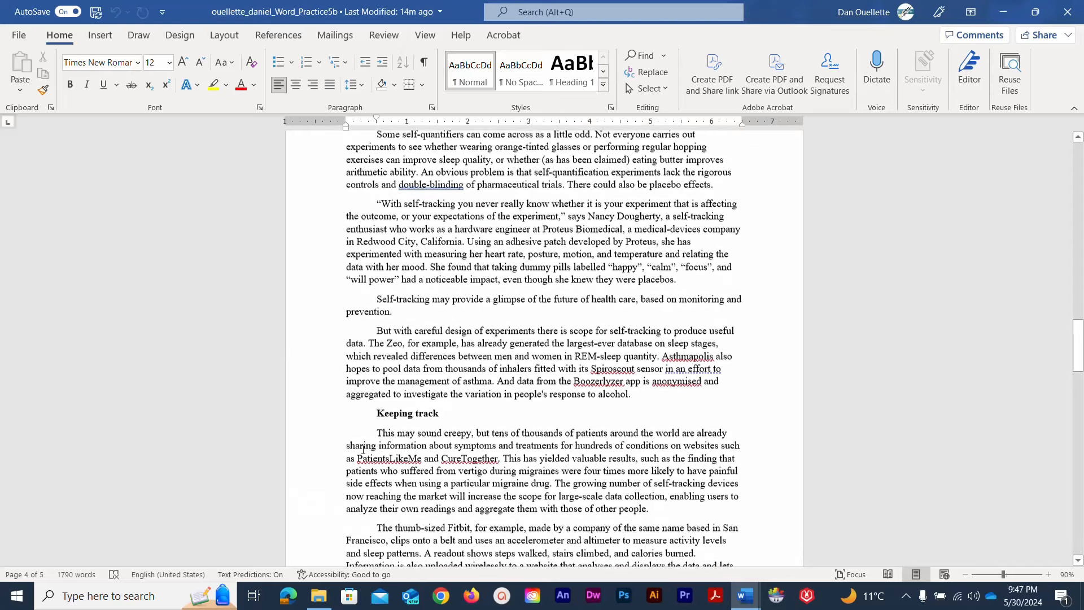
scroll(363, 449, "up", 15)
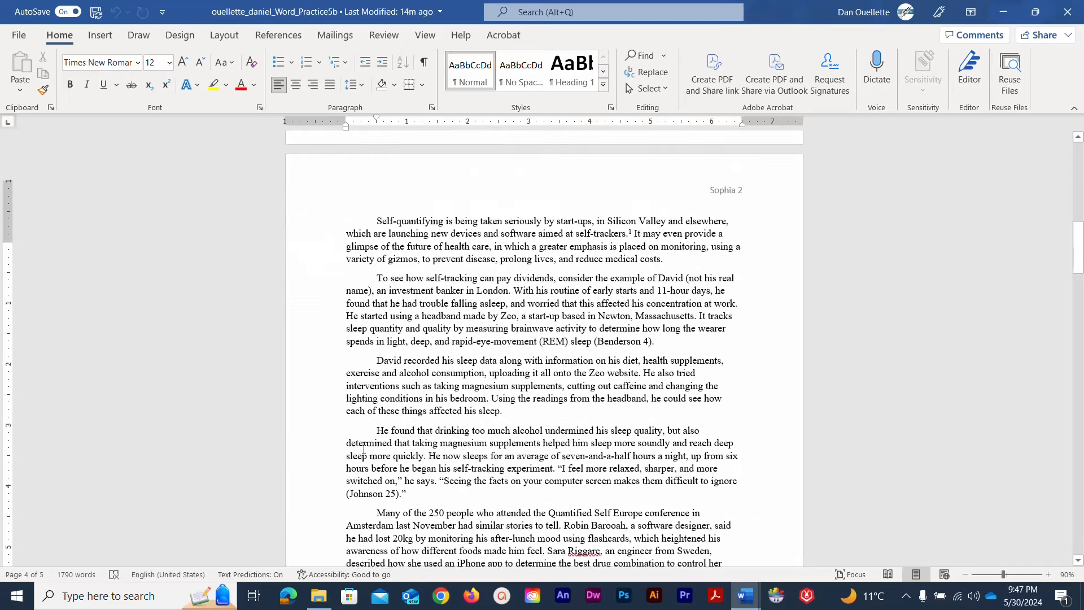
scroll(362, 449, "up", 15)
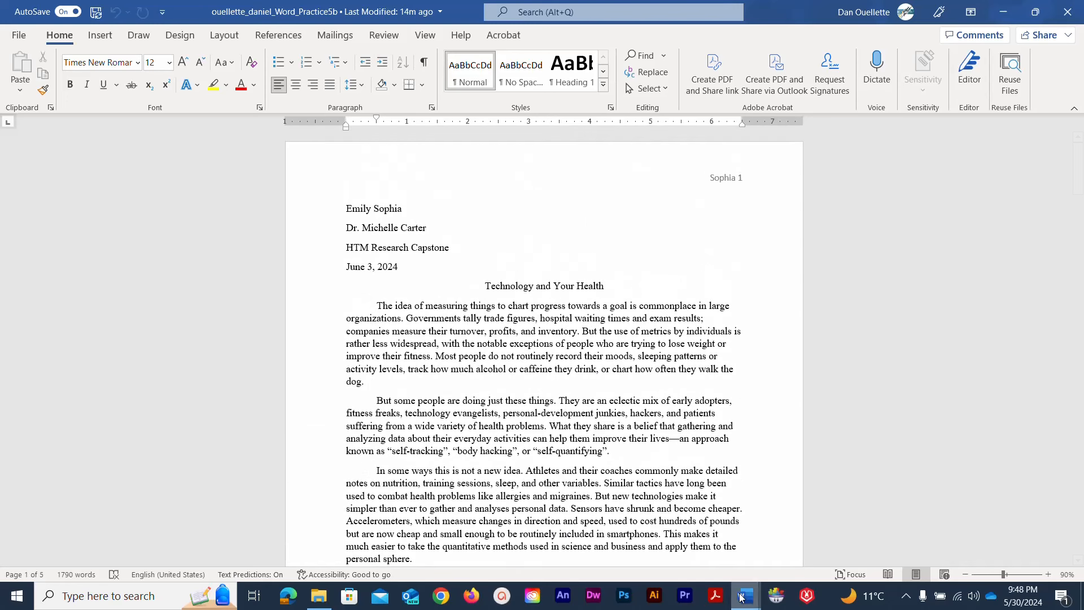
Bring the Starter_Word_Practice5 essay to the front, skim it, and open the File screen
mouse_move(756, 582)
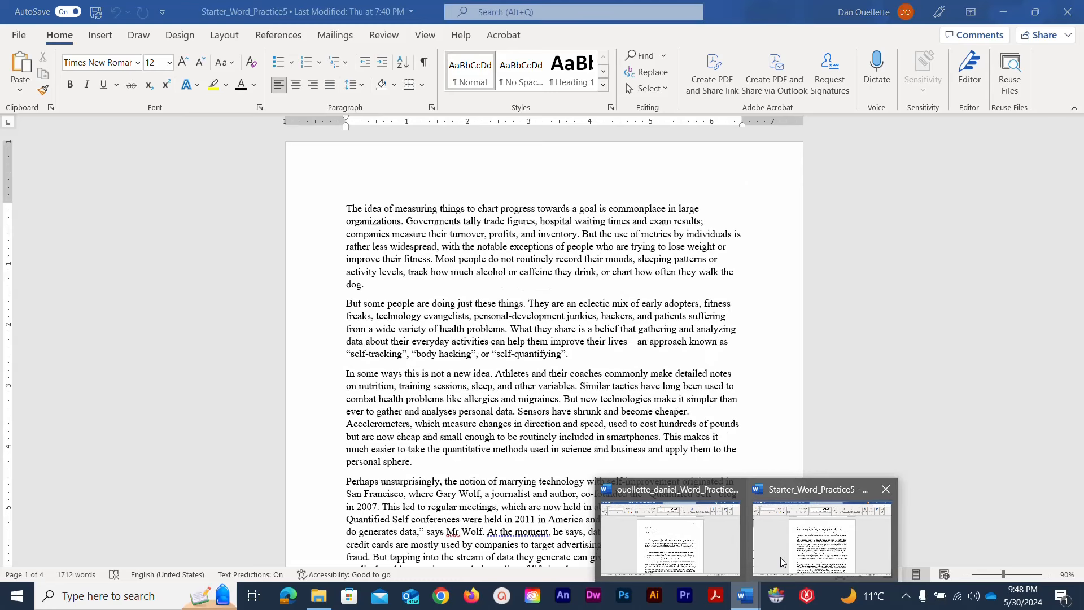
left_click(780, 557)
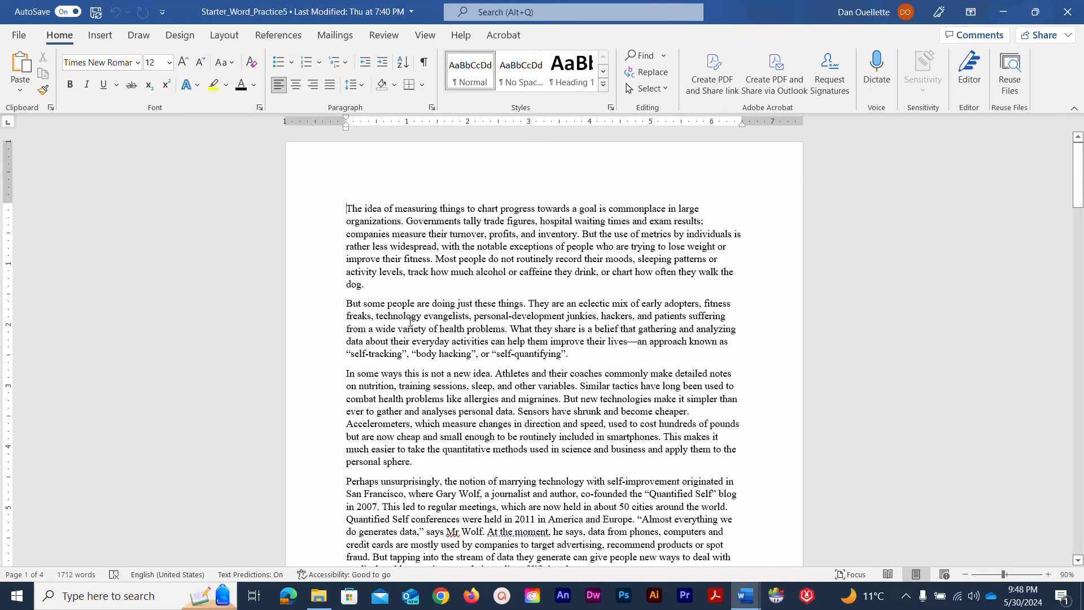
scroll(359, 315, "down", 15)
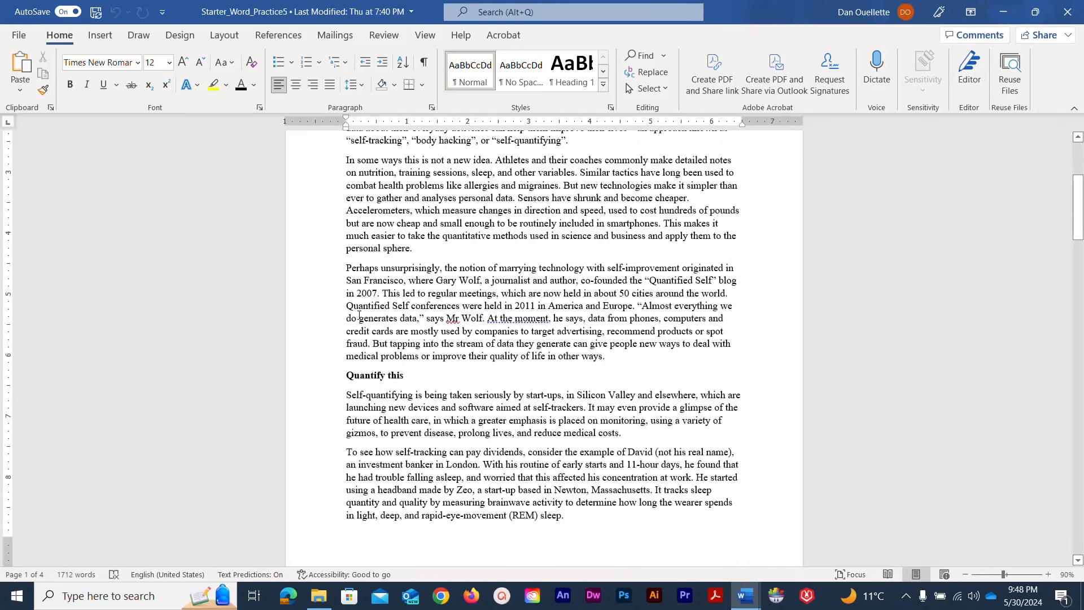
scroll(359, 315, "down", 13)
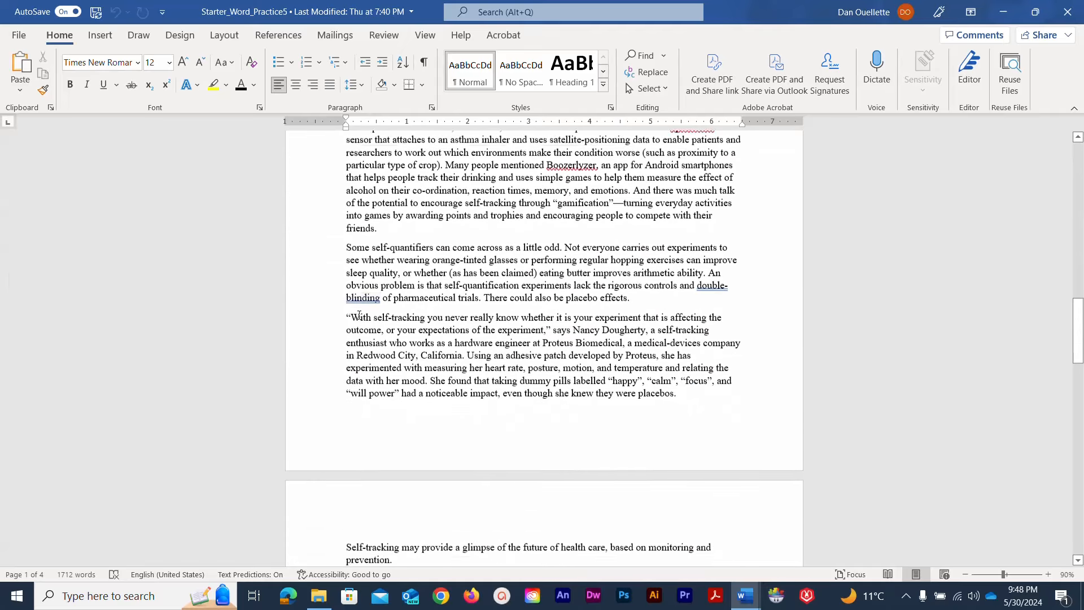
scroll(359, 315, "up", 9)
scroll(359, 315, "up", 20)
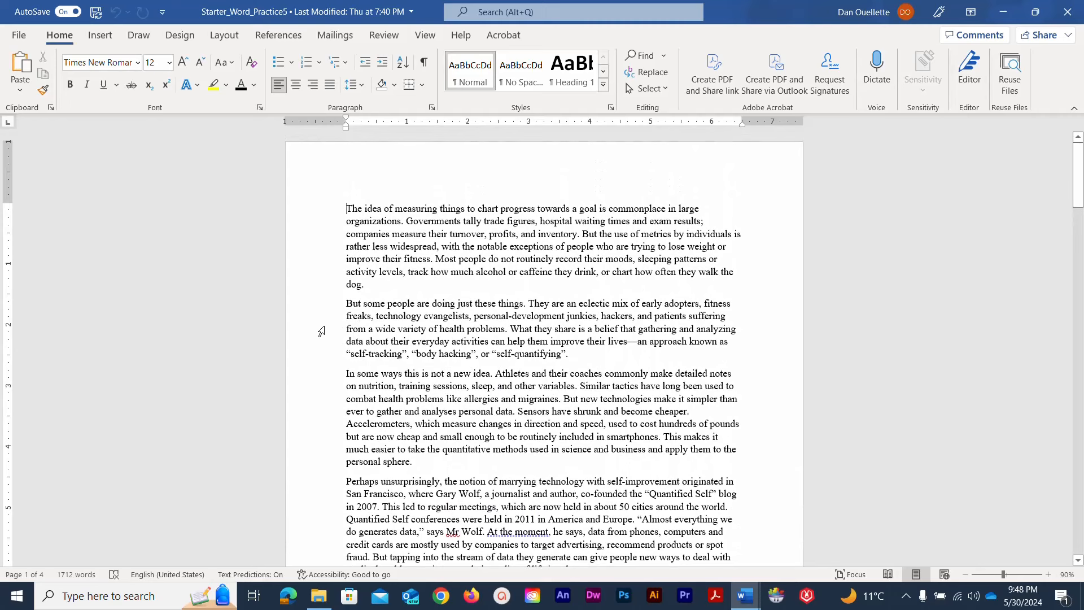
left_click(18, 35)
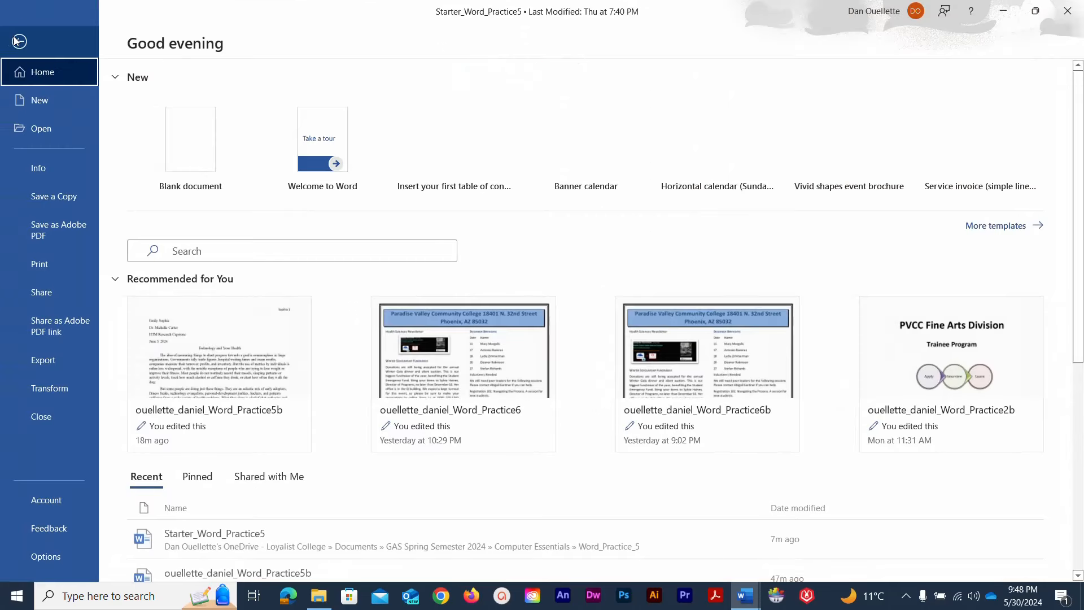
Save a copy to OneDrive in GAS Spring Semester 2024 > Computer Essentials > Word_Practice_5
left_click(36, 199)
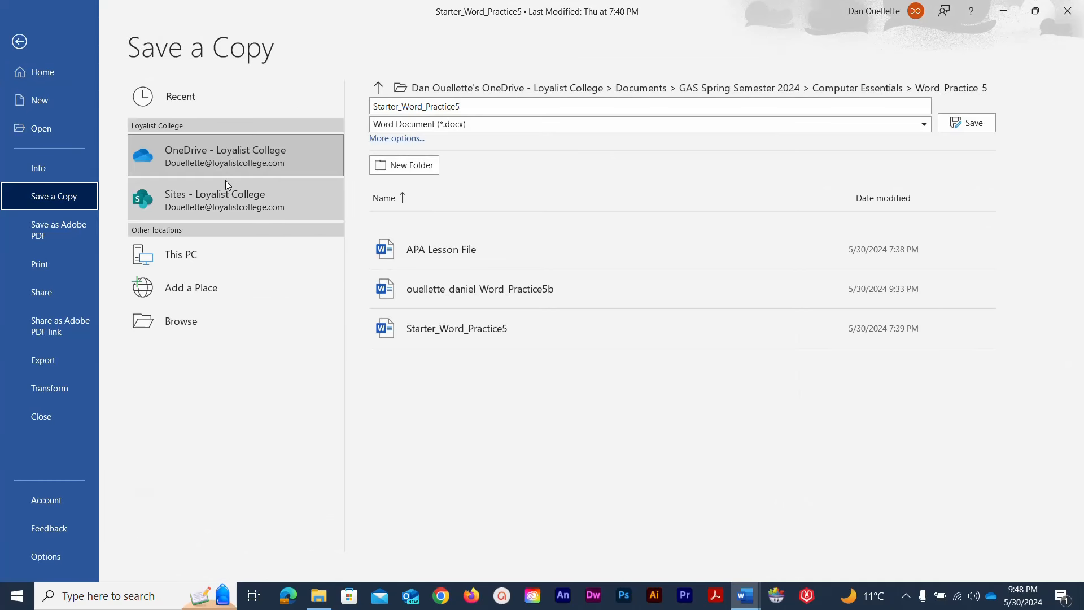
left_click(192, 153)
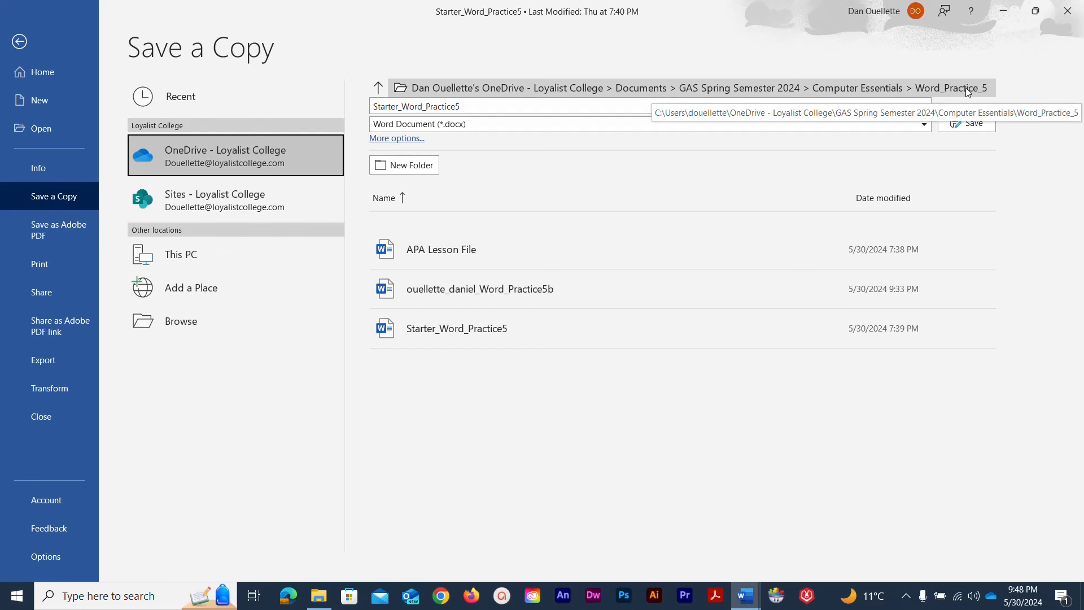
left_click(378, 89)
left_click(378, 89)
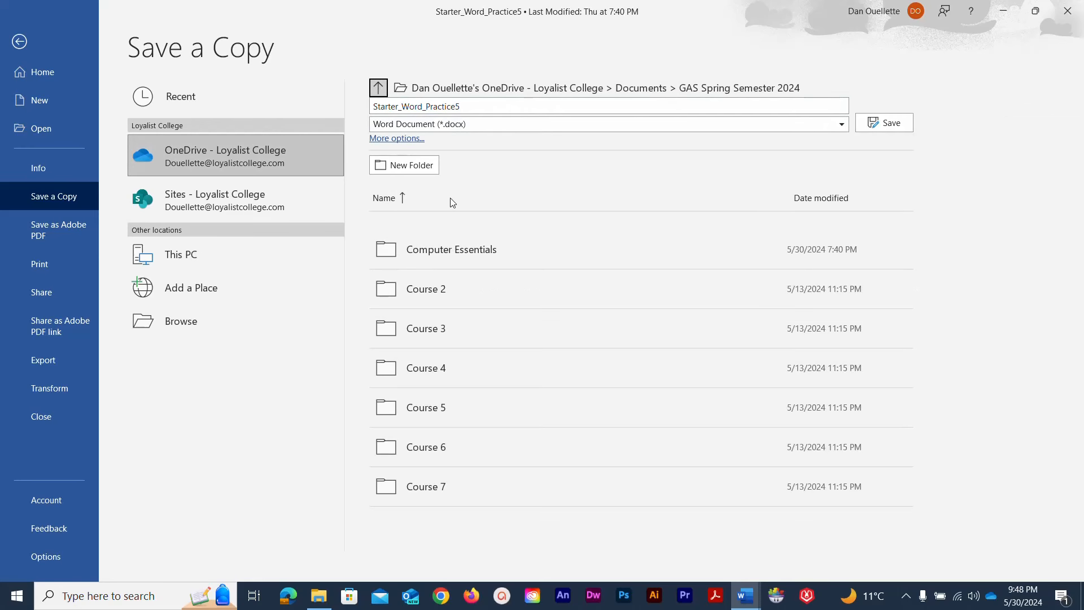
left_click(378, 89)
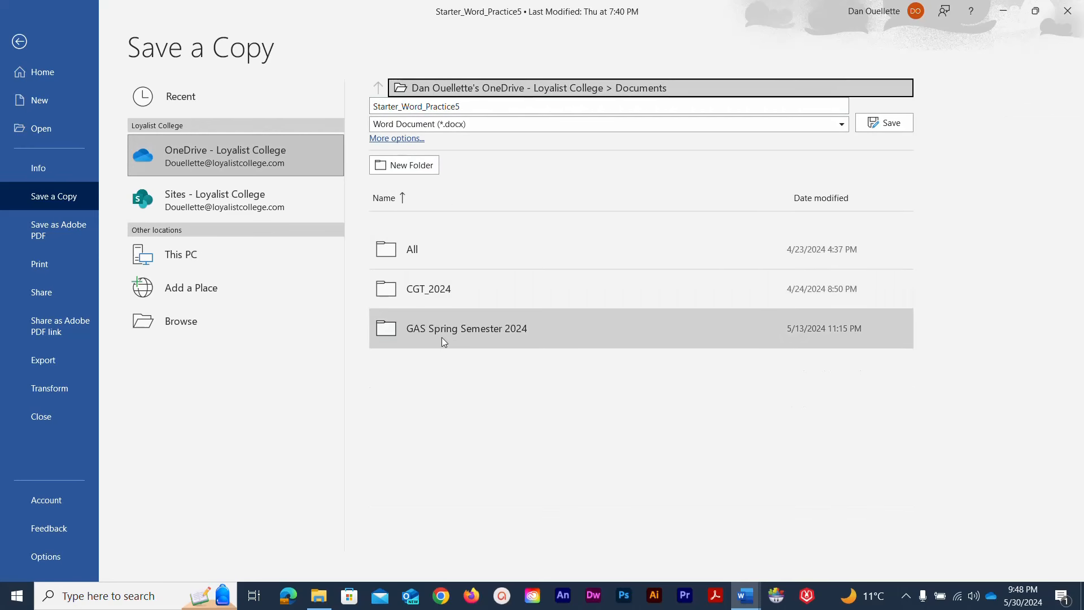
left_click(439, 329)
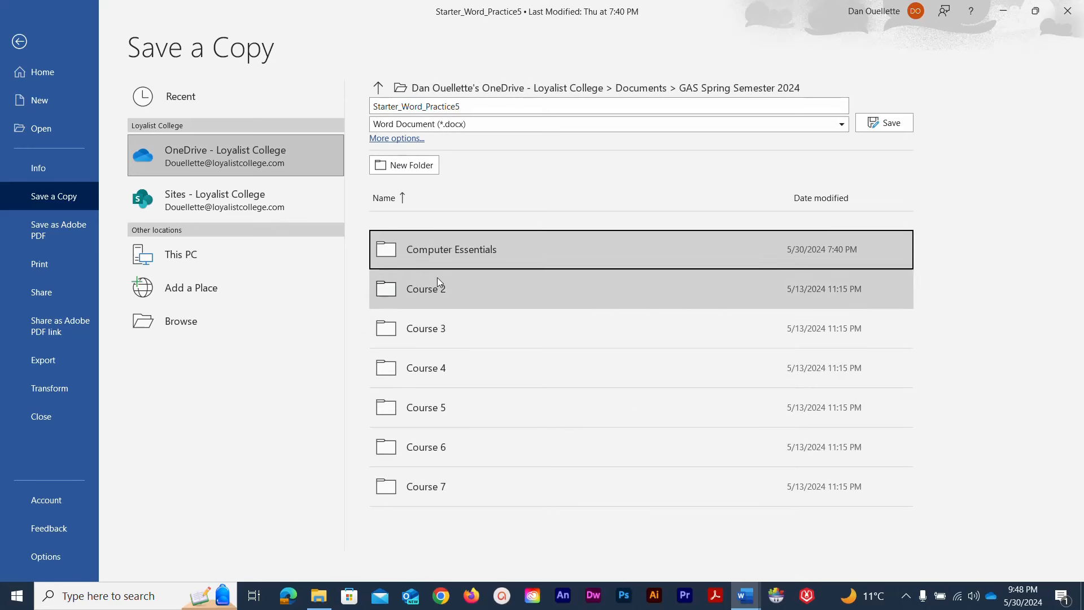
left_click(436, 252)
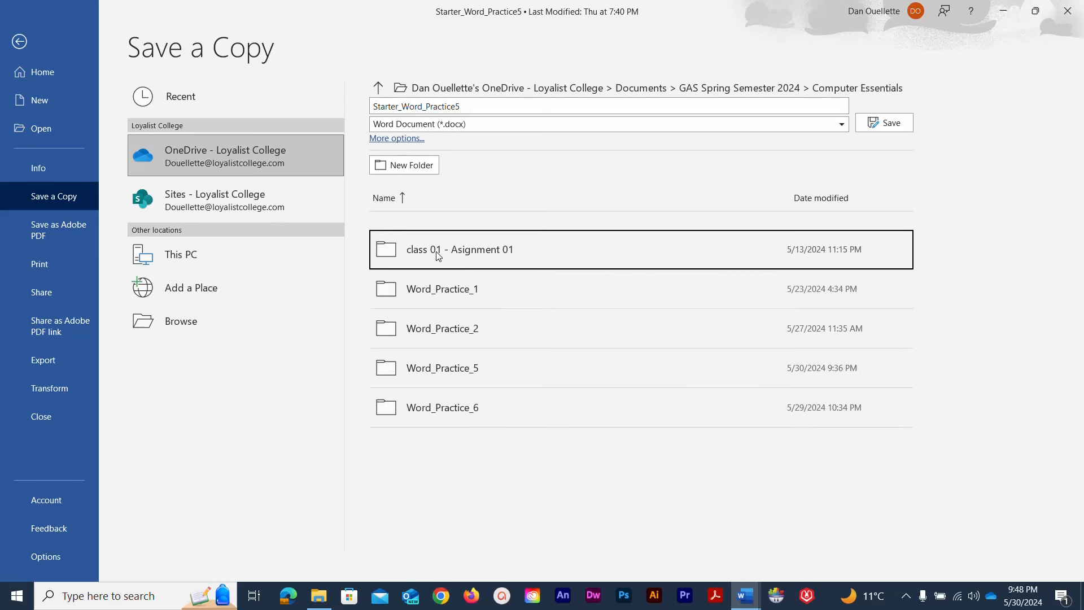
left_click(429, 374)
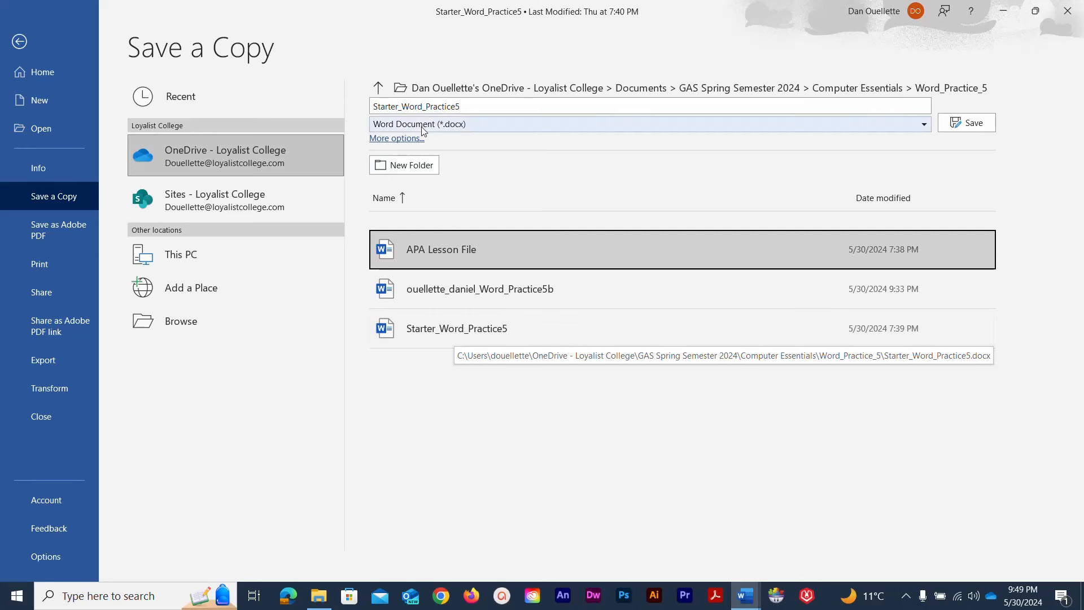
Replace 'Starter' in the file name with the student's name and save the copy
left_click(397, 107)
left_click(397, 107)
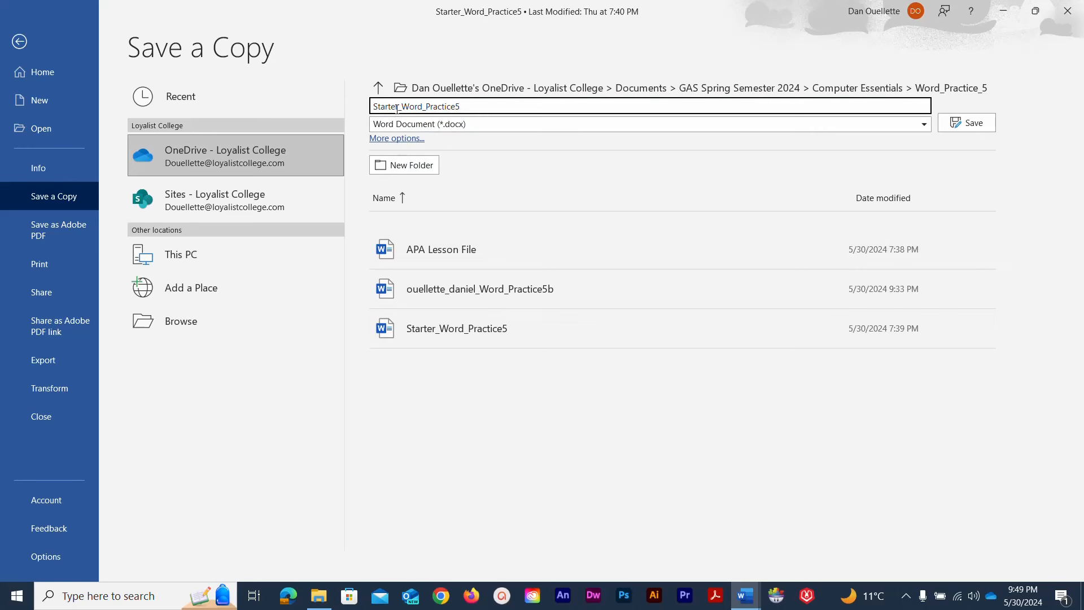
left_click_drag(398, 107, 373, 107)
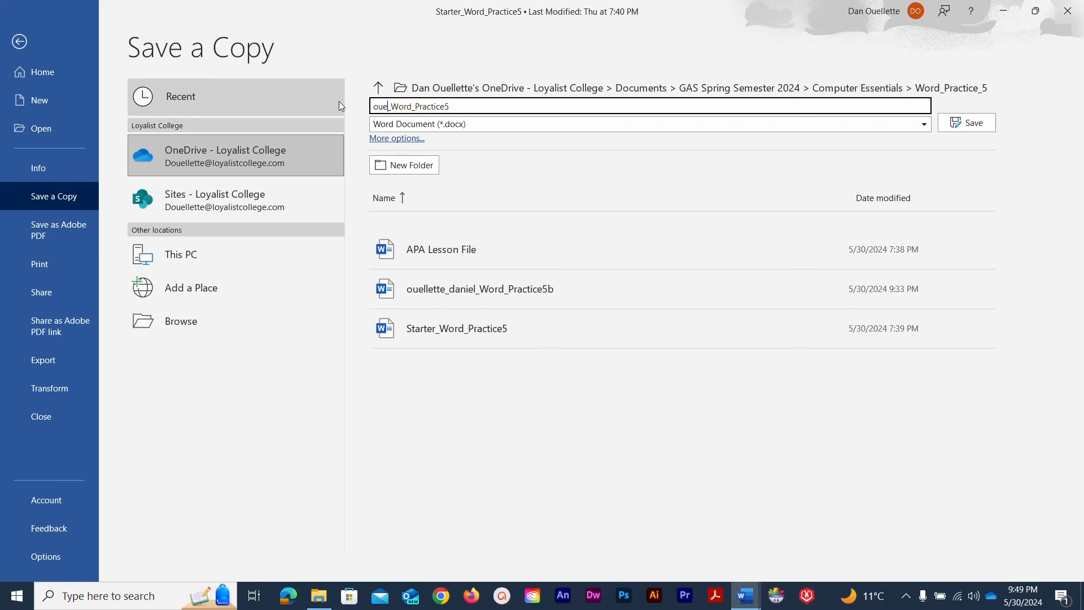
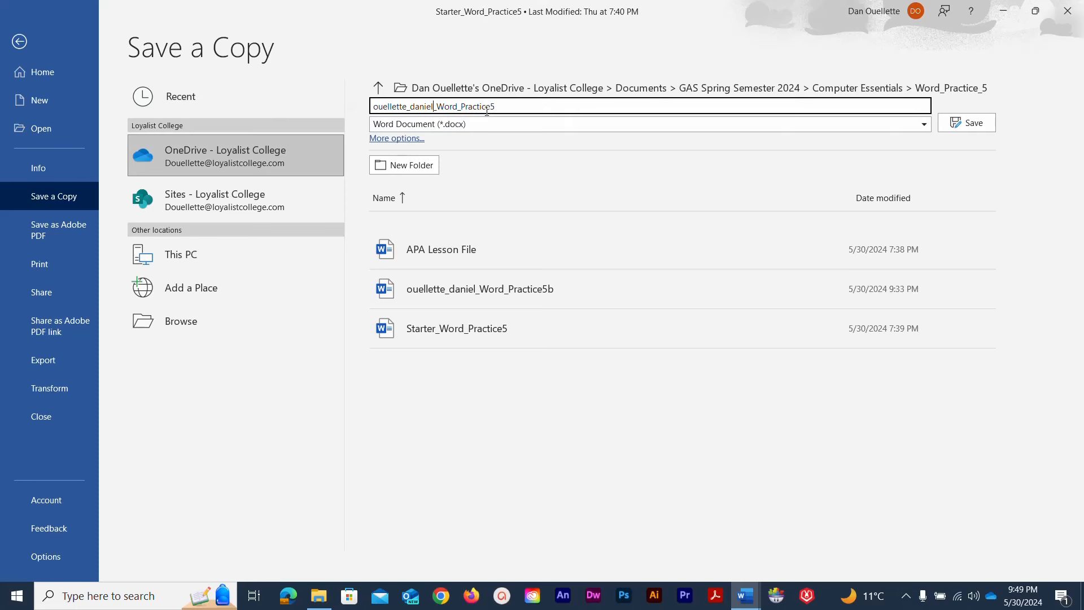
left_click(954, 120)
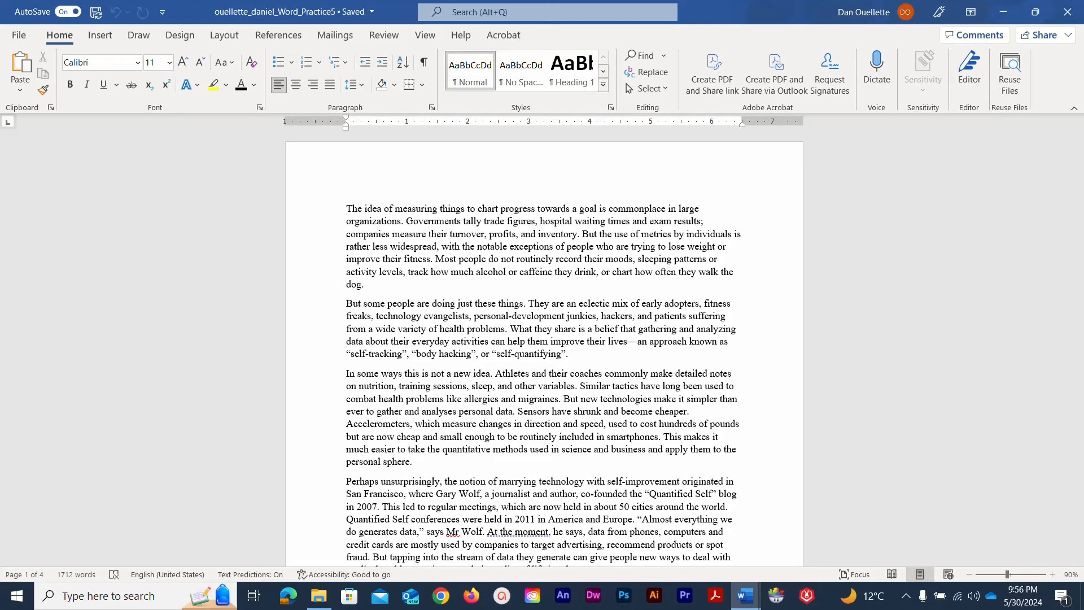
Select the entire starter essay text with Ctrl+A
left_click(347, 208)
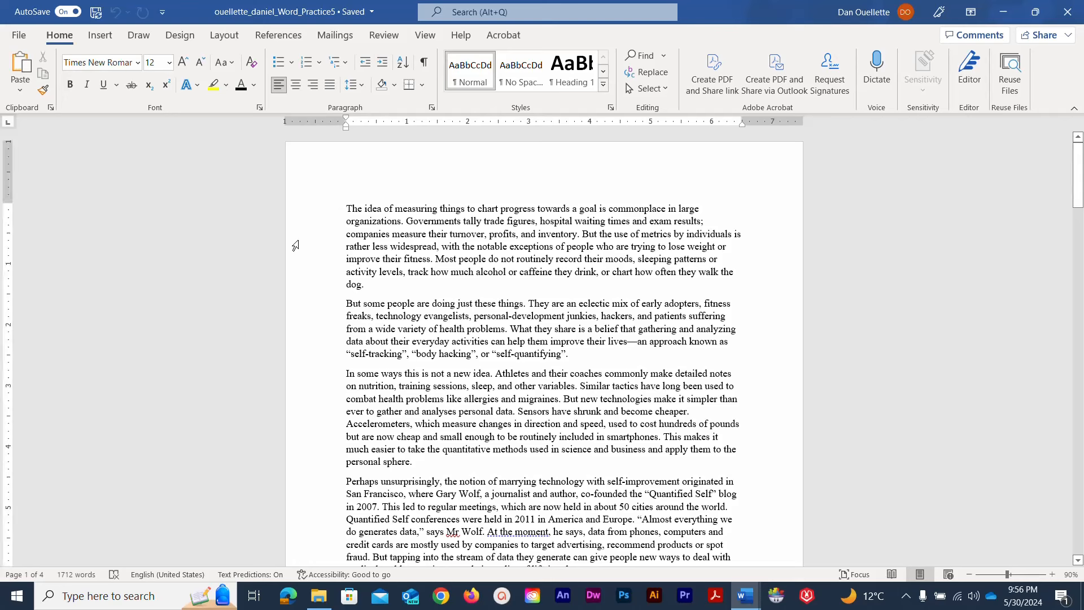
key("ctrl+a")
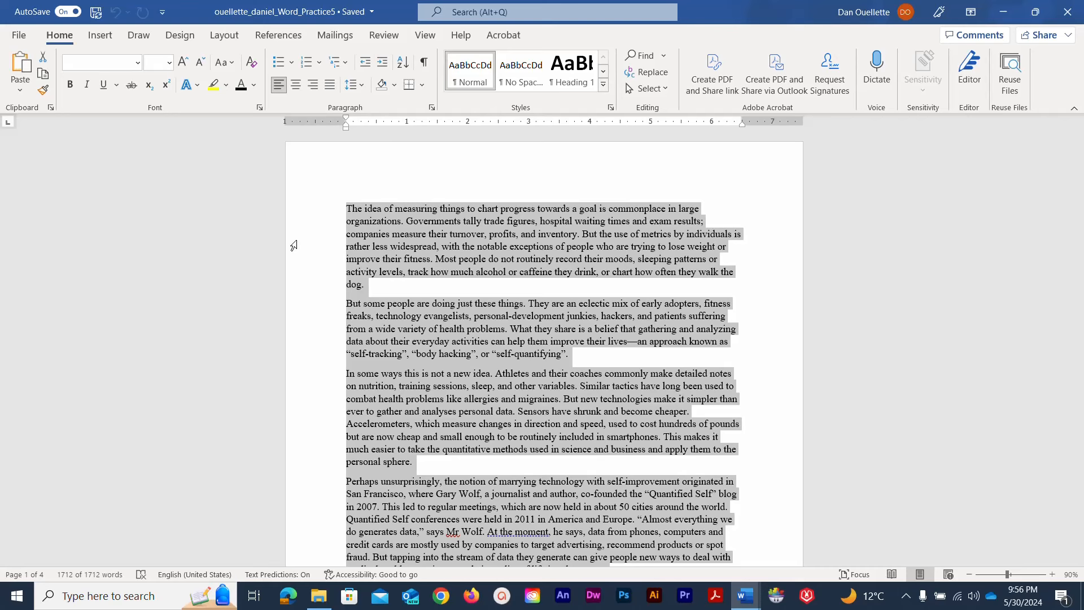
Set the whole essay to 1.5 line spacing with 0 pt after paragraphs, then save
left_click(434, 111)
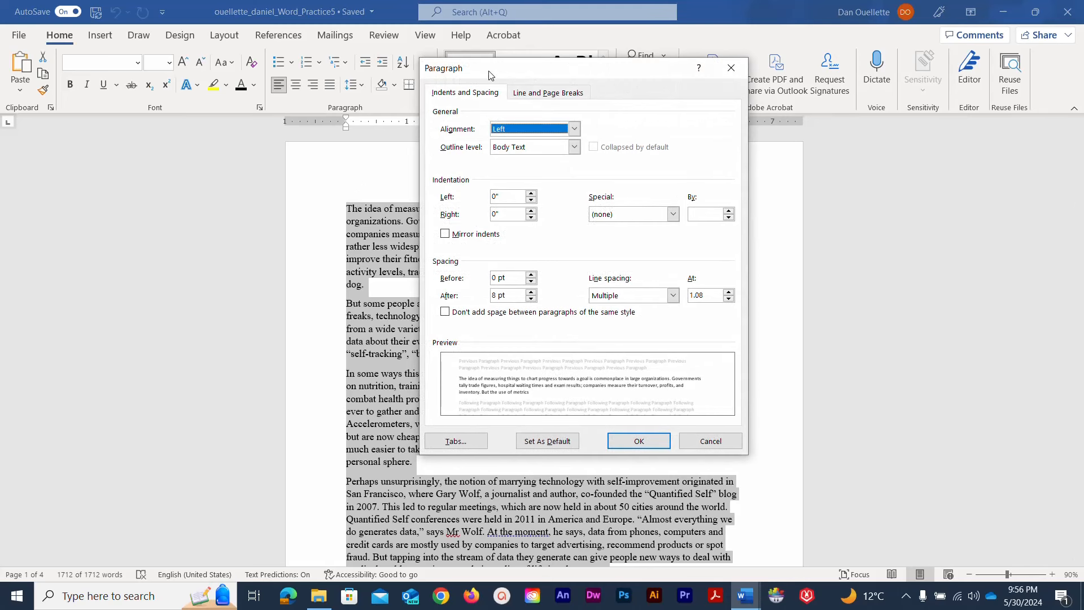
left_click_drag(486, 71, 520, 75)
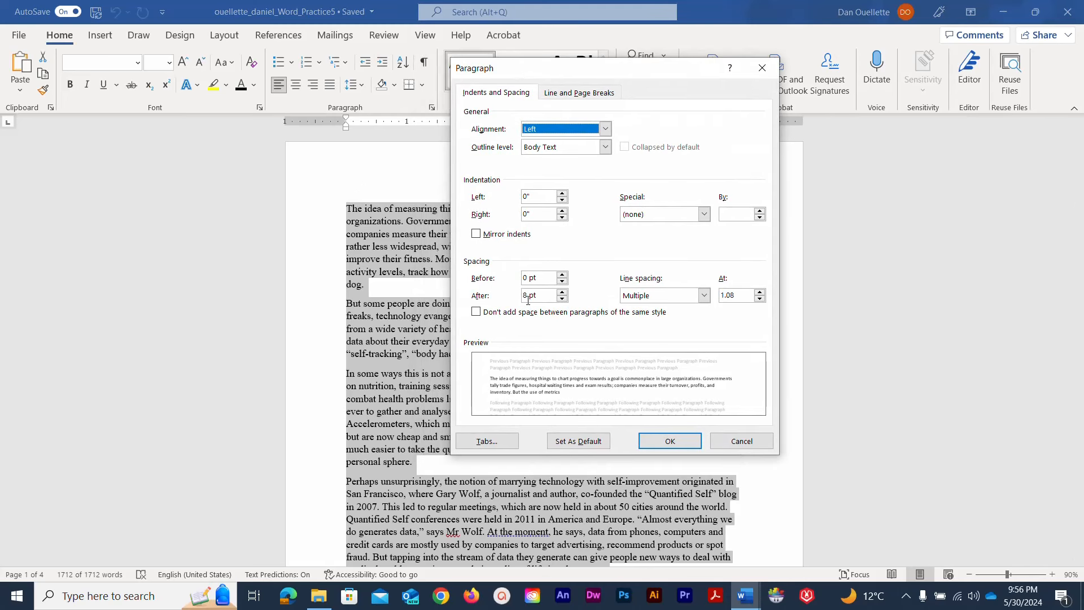
left_click(562, 298)
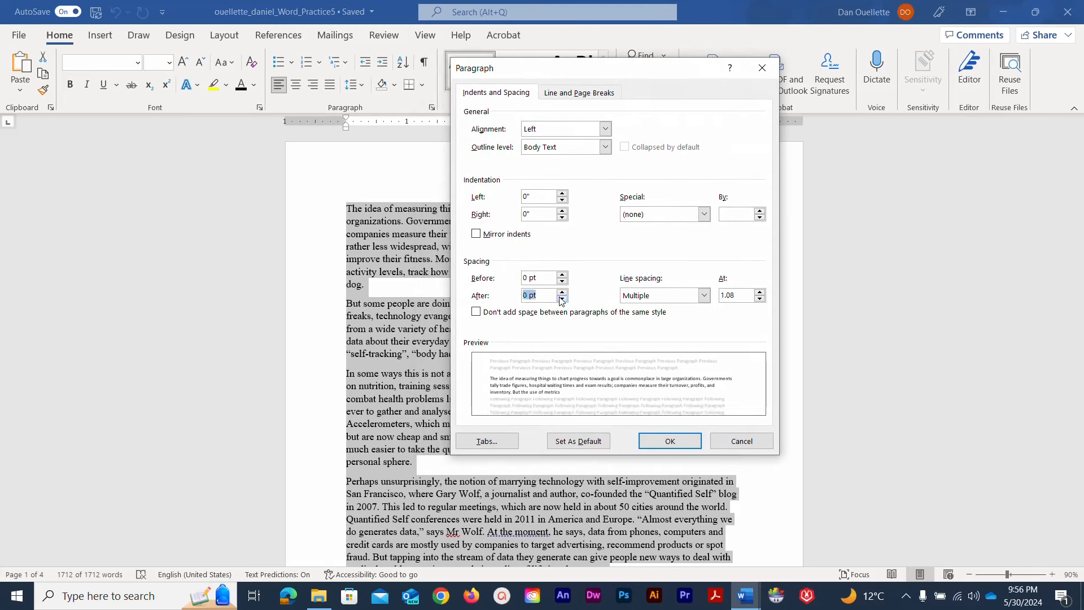
left_click(562, 298)
left_click(562, 293)
left_click(704, 297)
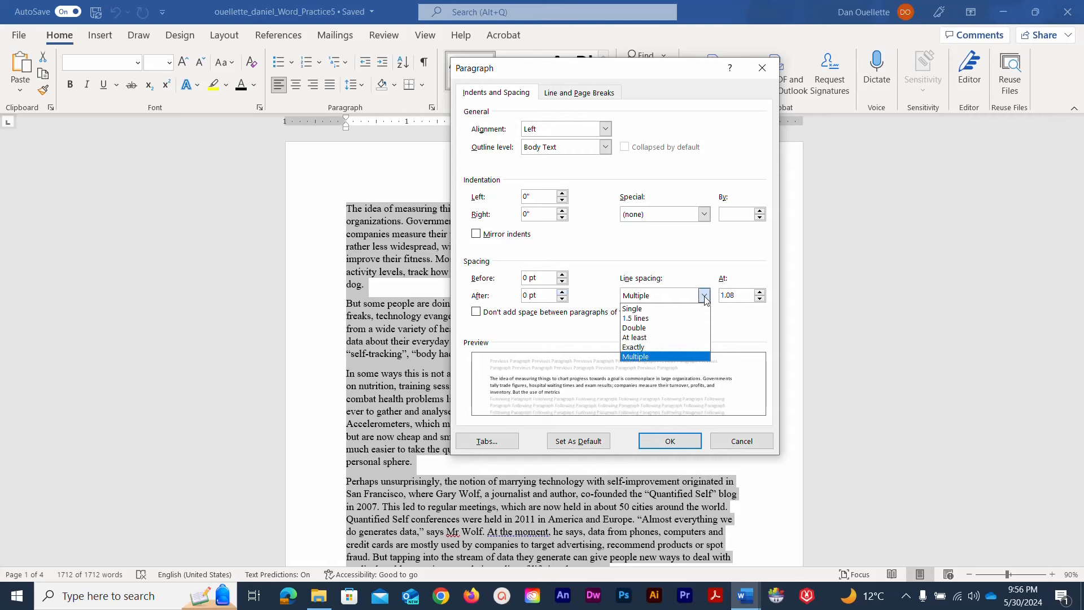
left_click(633, 319)
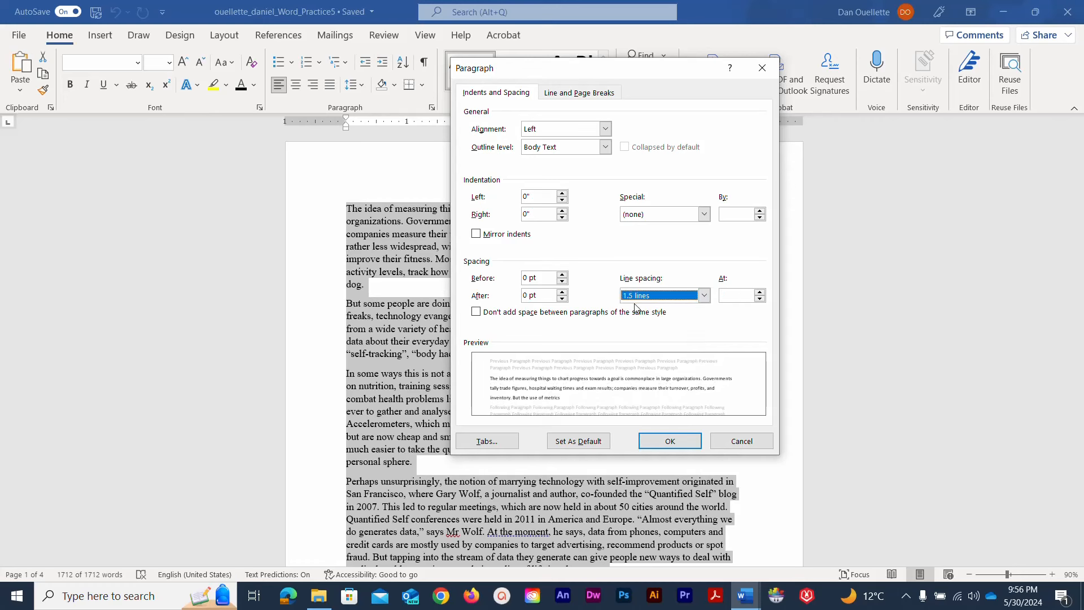
left_click(664, 442)
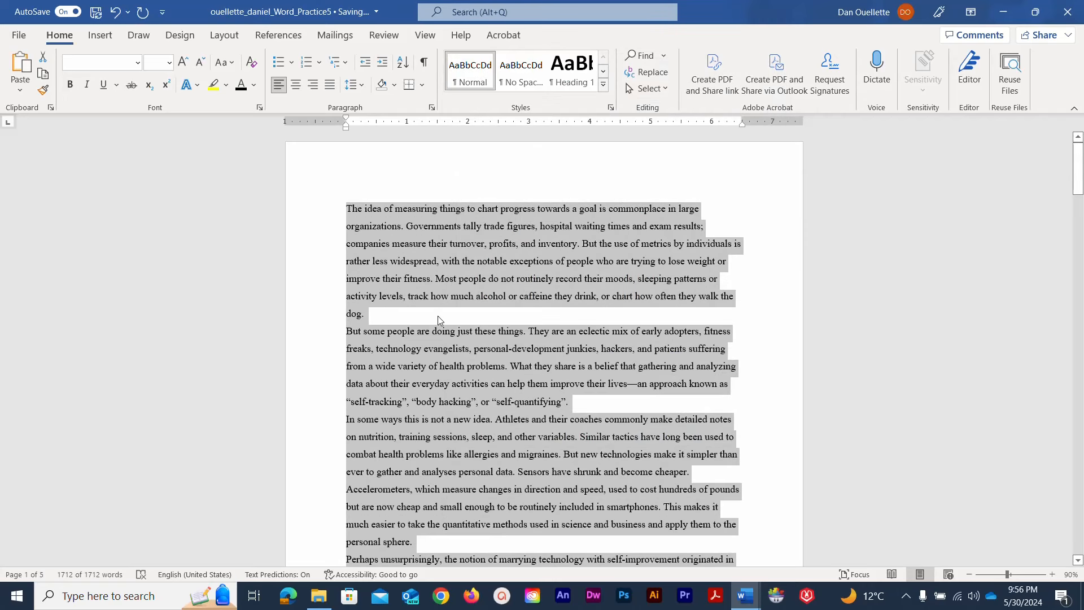
left_click(95, 14)
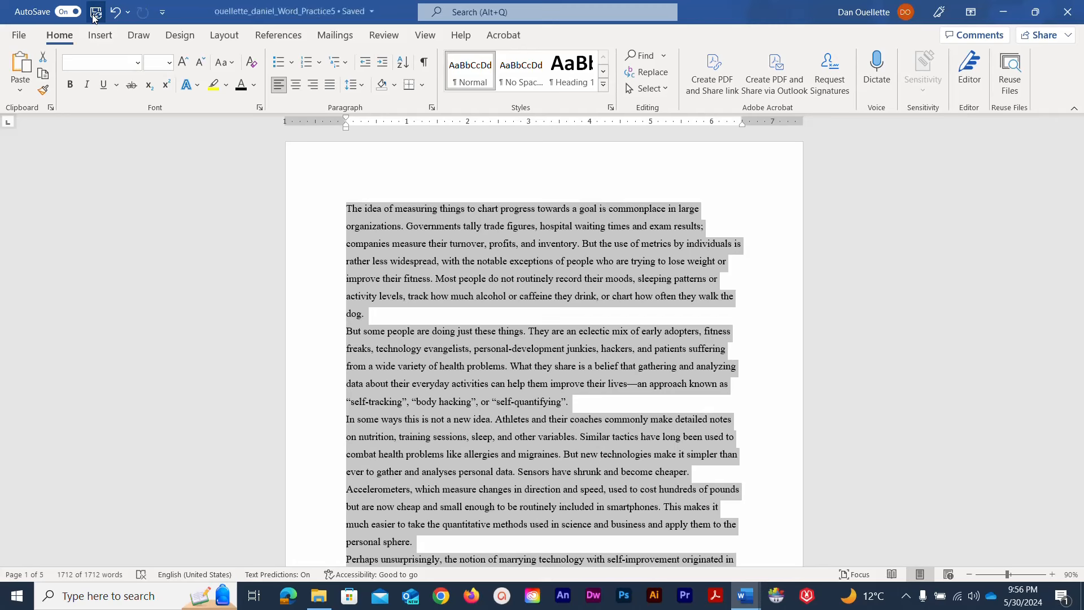
Add heading lines: student's name, instructor's name, HTM Research Capstone, June 3, 2024
left_click(348, 212)
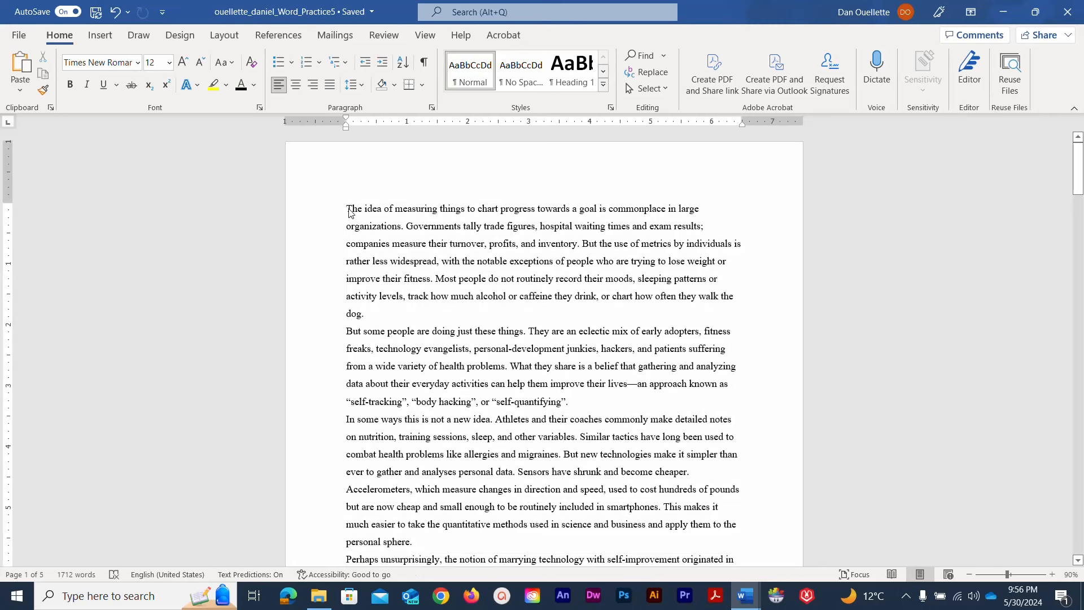
key("Return")
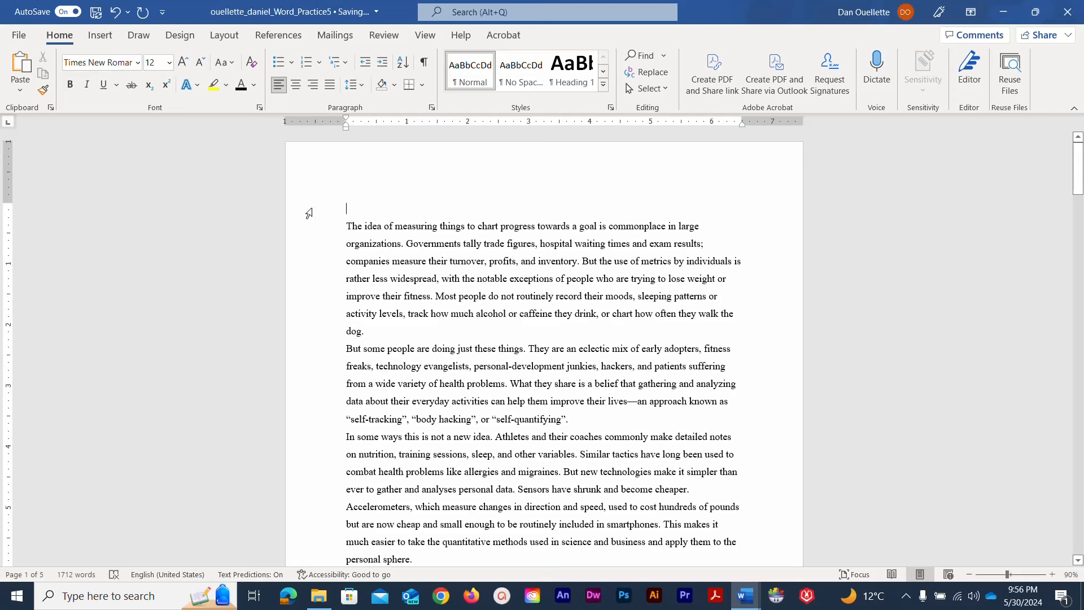
left_click(425, 67)
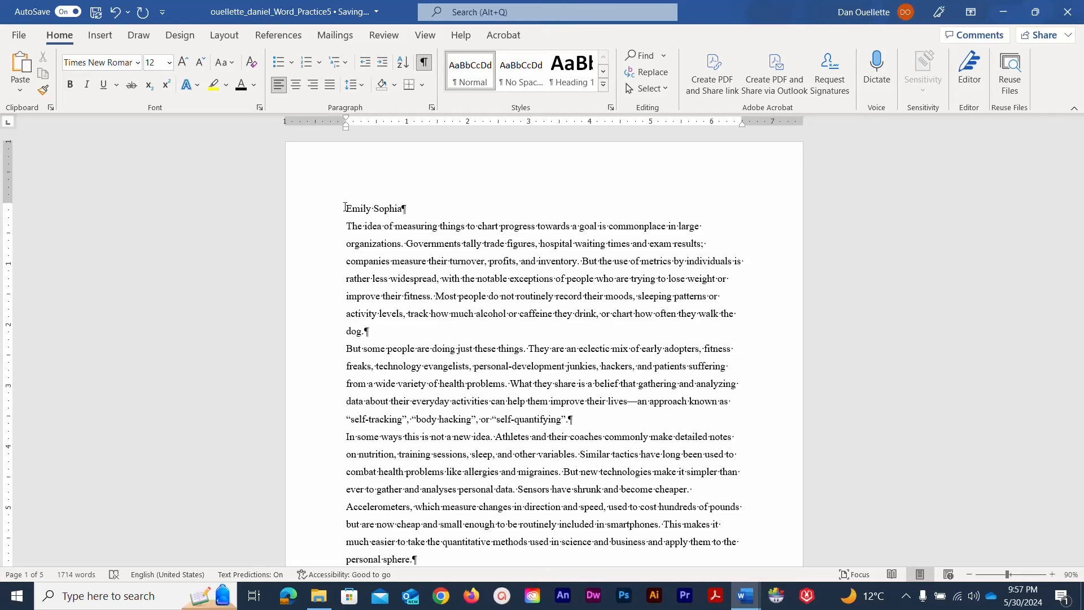
key("Return")
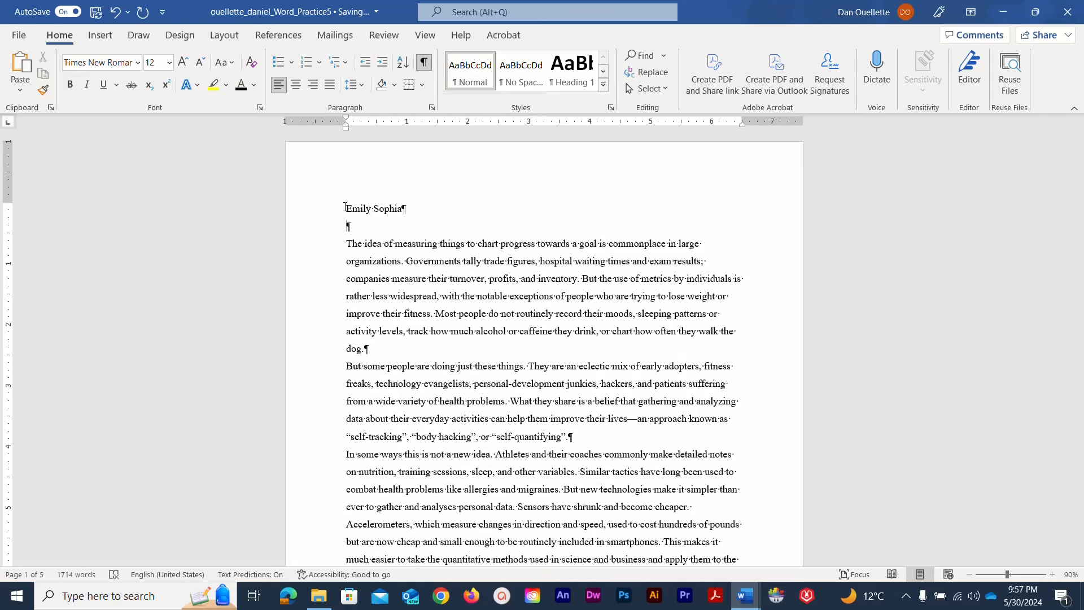
key("Return")
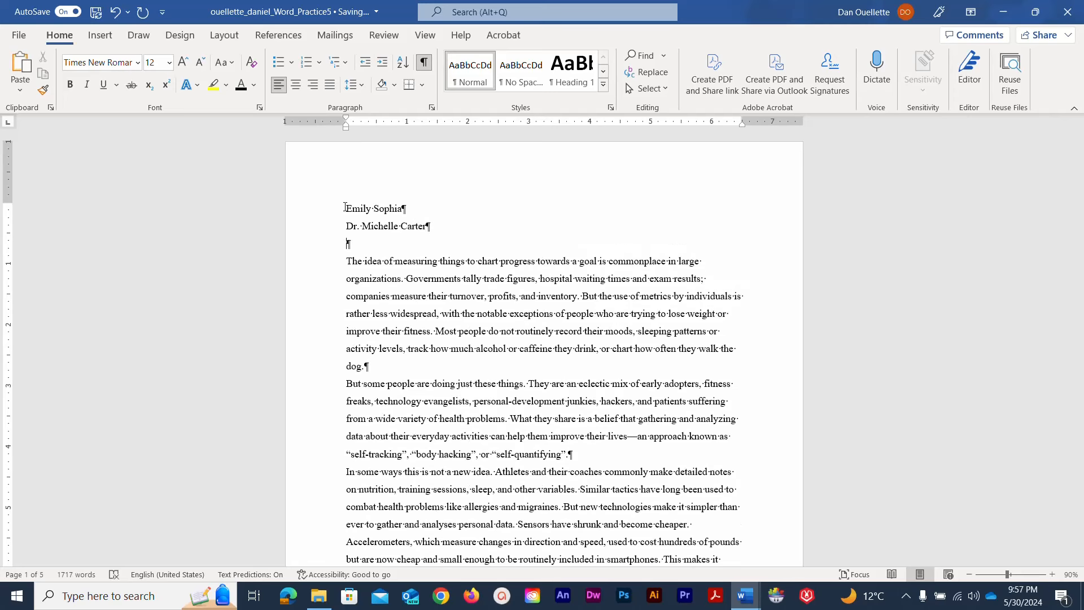
type("HTM Research Capstone")
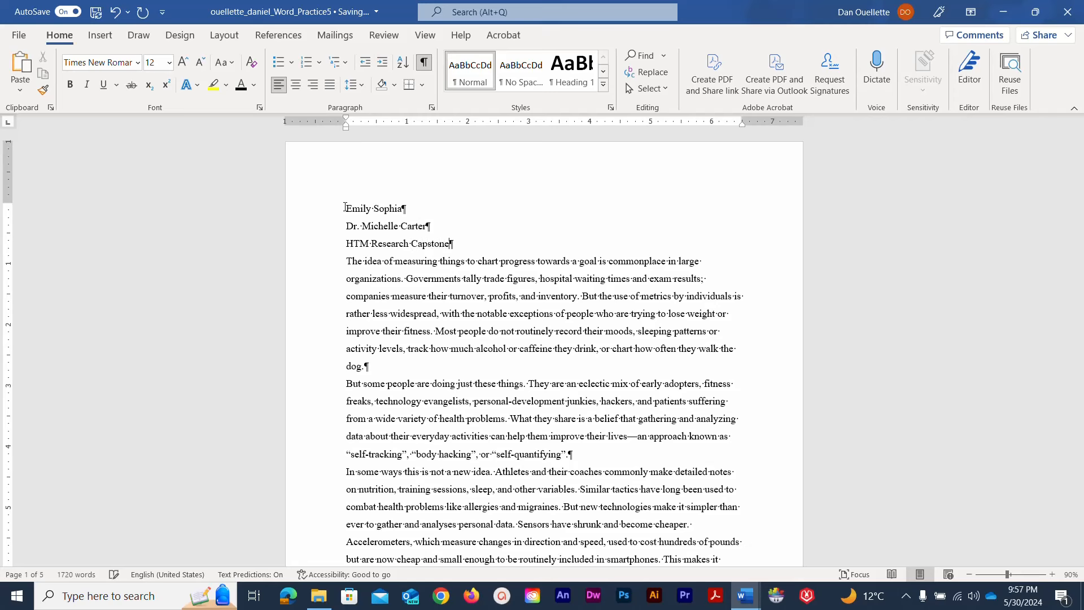
key("Return")
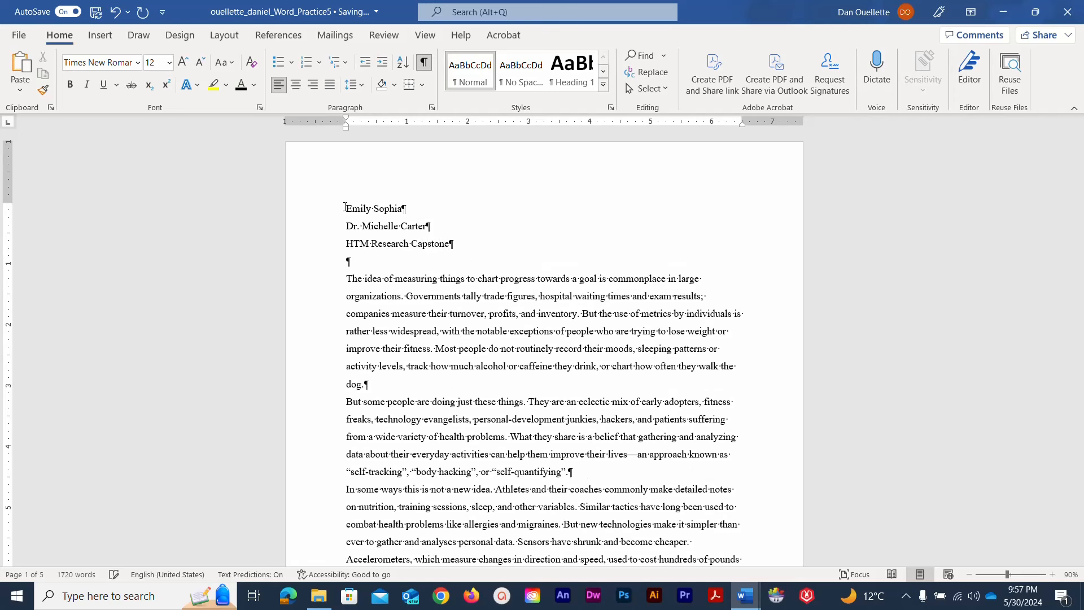
type("June 3, 2024")
Add the centred title 'Technology and Your Health' and save the document
key("Return")
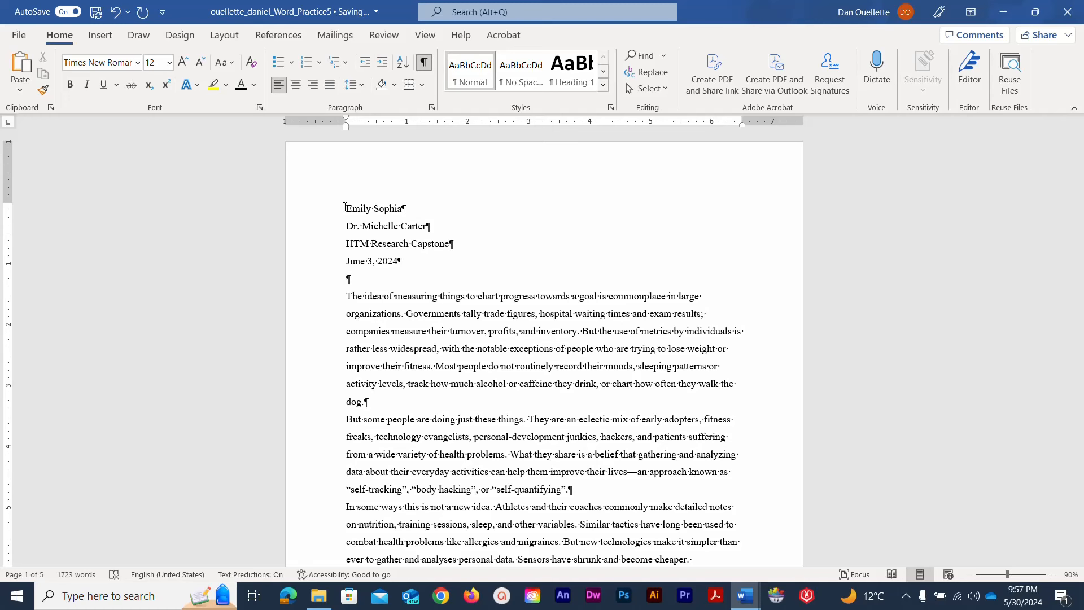
type("Technology and Your He")
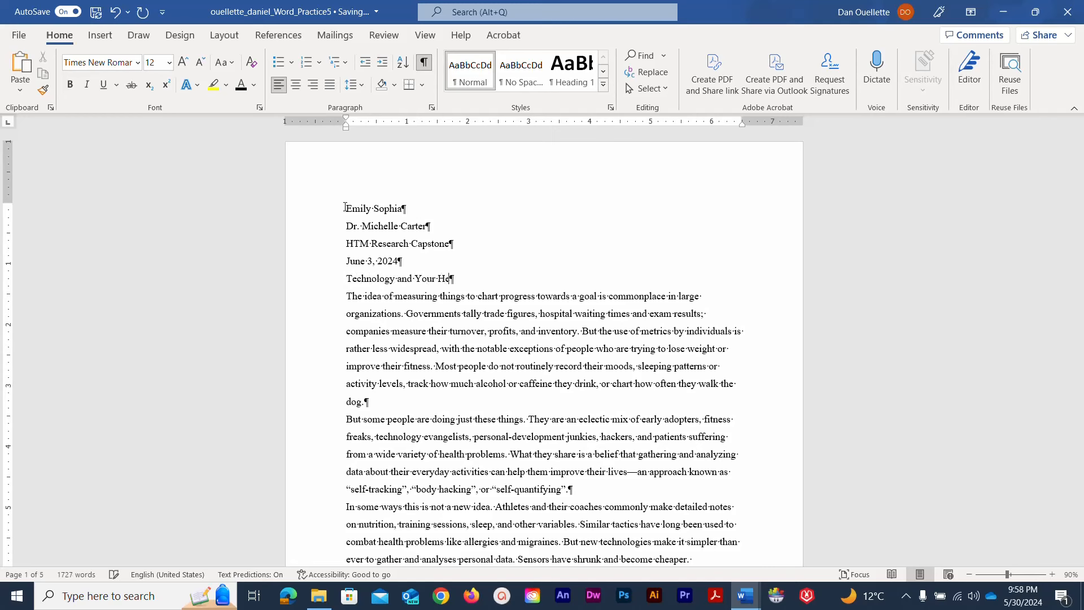
type("alth")
left_click_drag(479, 279, 345, 279)
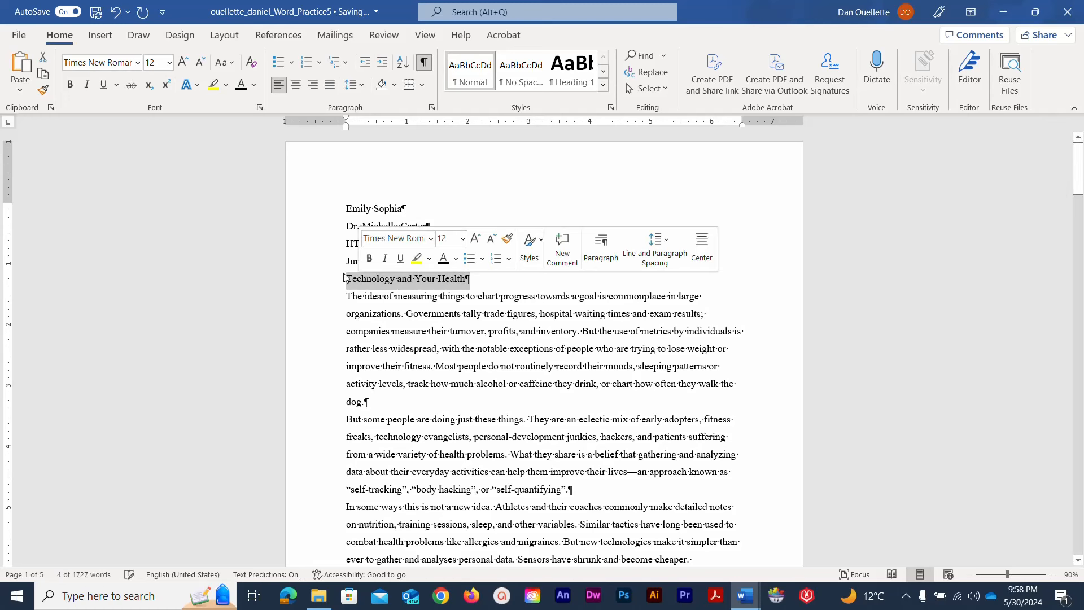
left_click(294, 87)
left_click(93, 13)
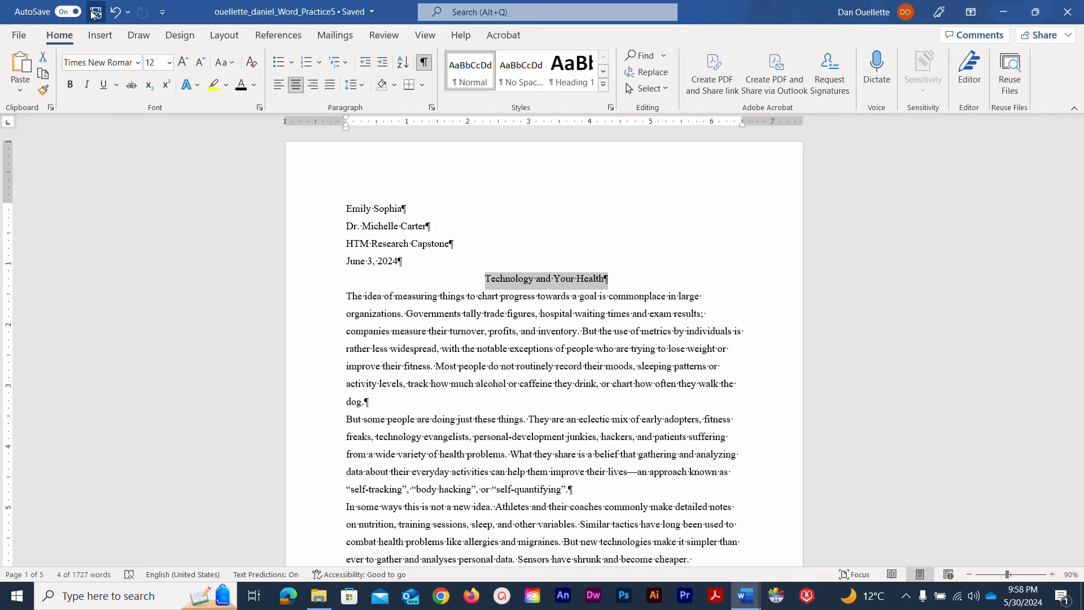
Open the page header for editing and type the student's surname
left_click(101, 37)
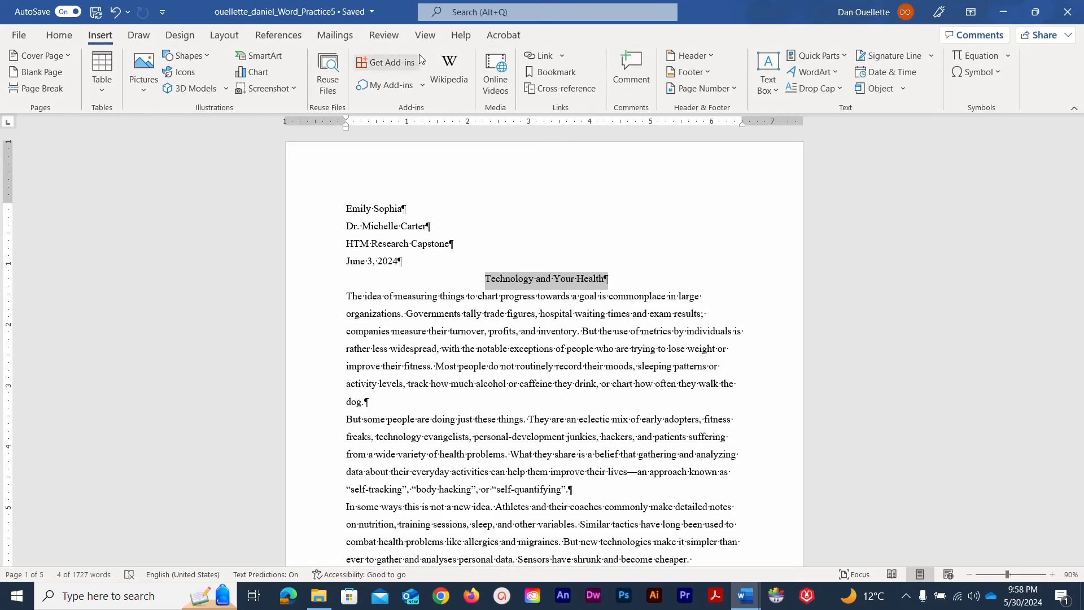
left_click(709, 57)
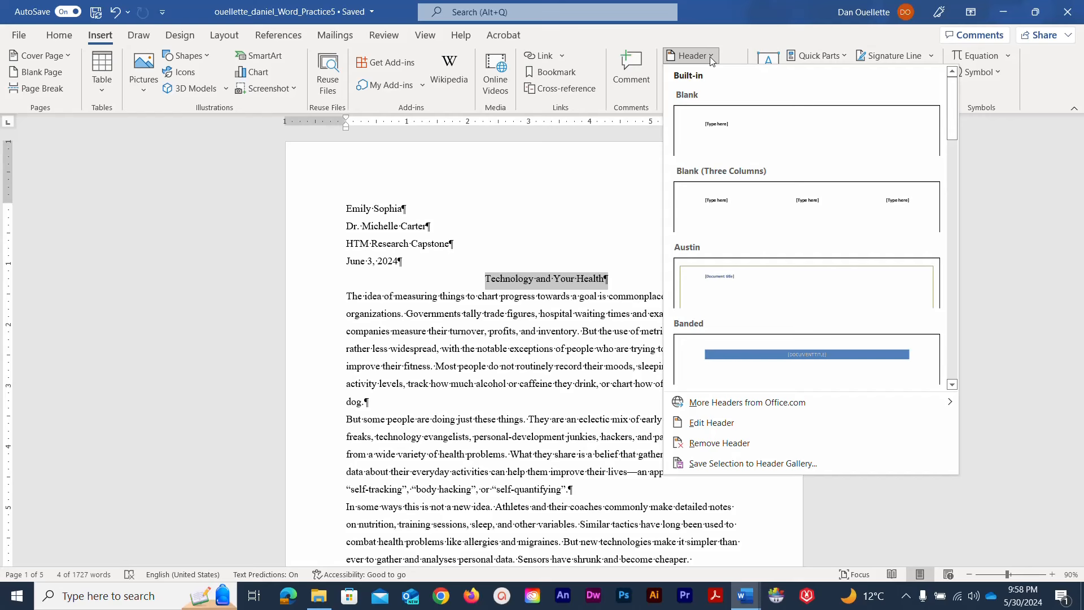
left_click(739, 429)
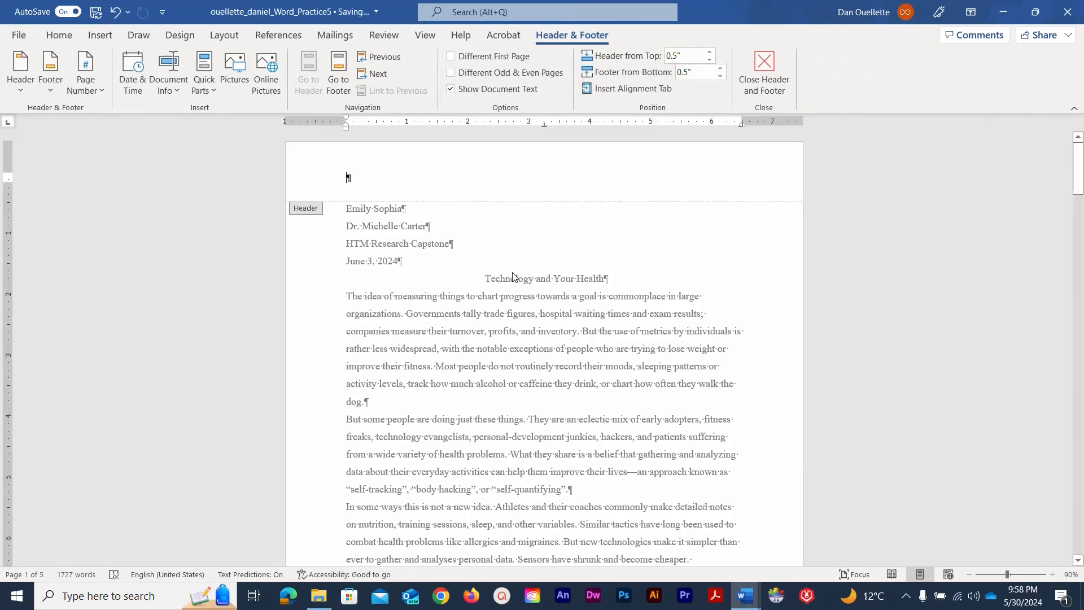
type("Sophis")
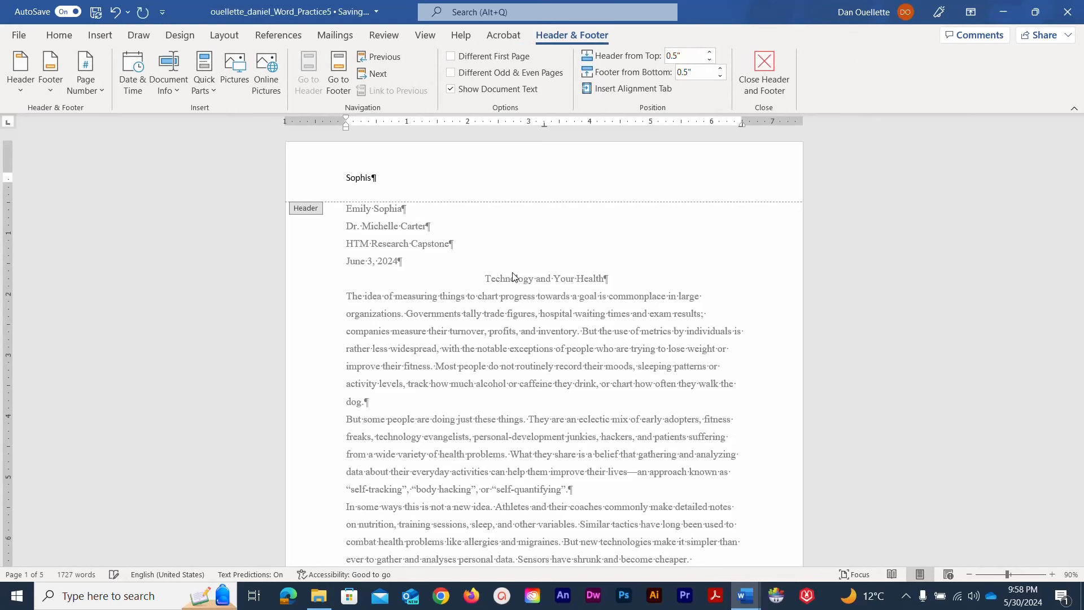
key("BackSpace")
type("a")
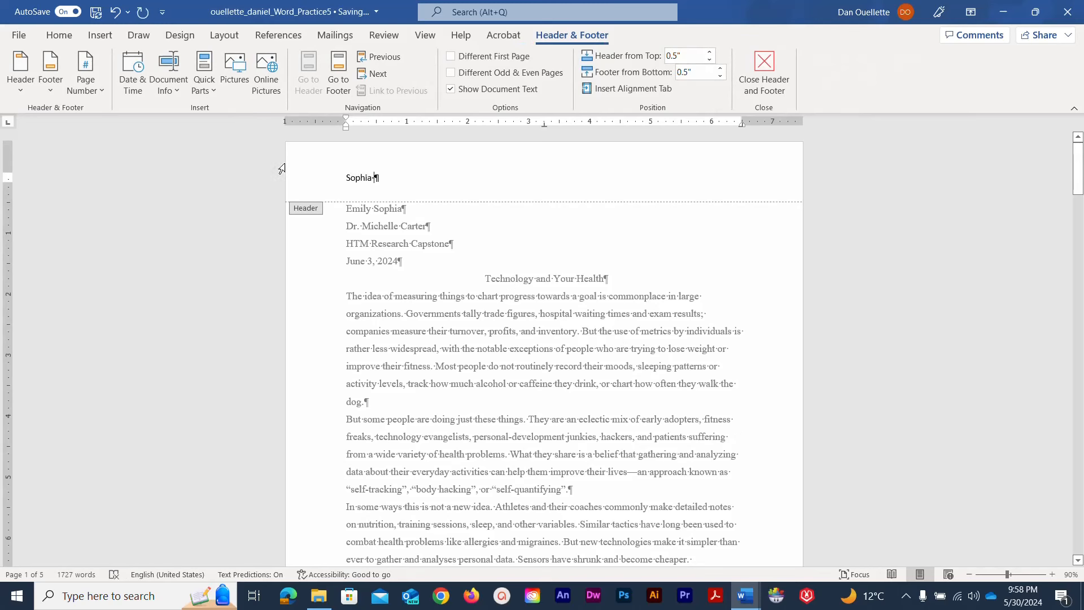
Add a plain page number after the surname and right-align the header line
left_click(97, 90)
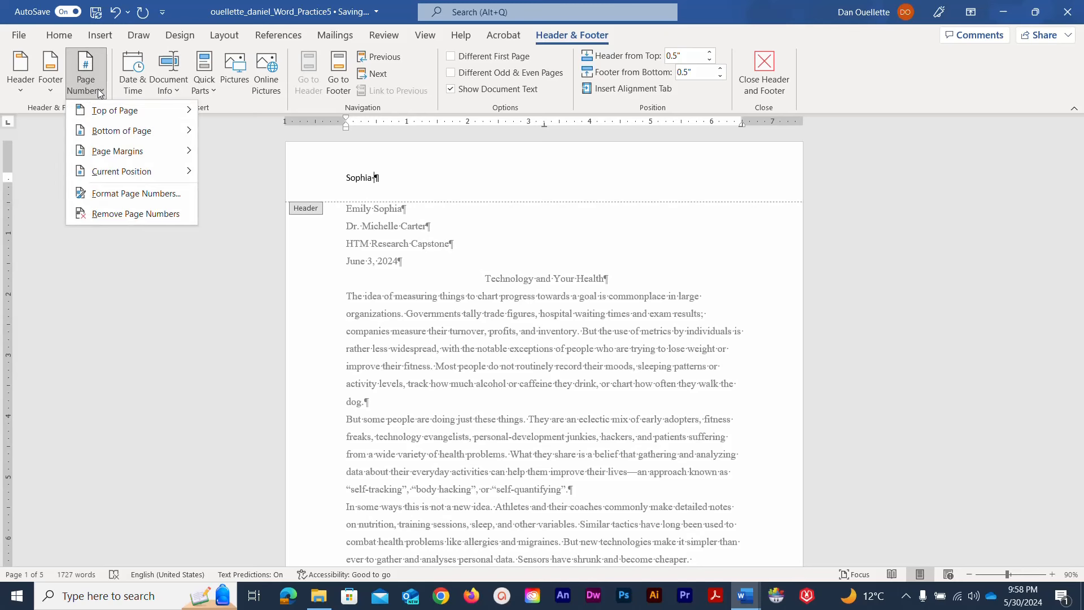
mouse_move(129, 171)
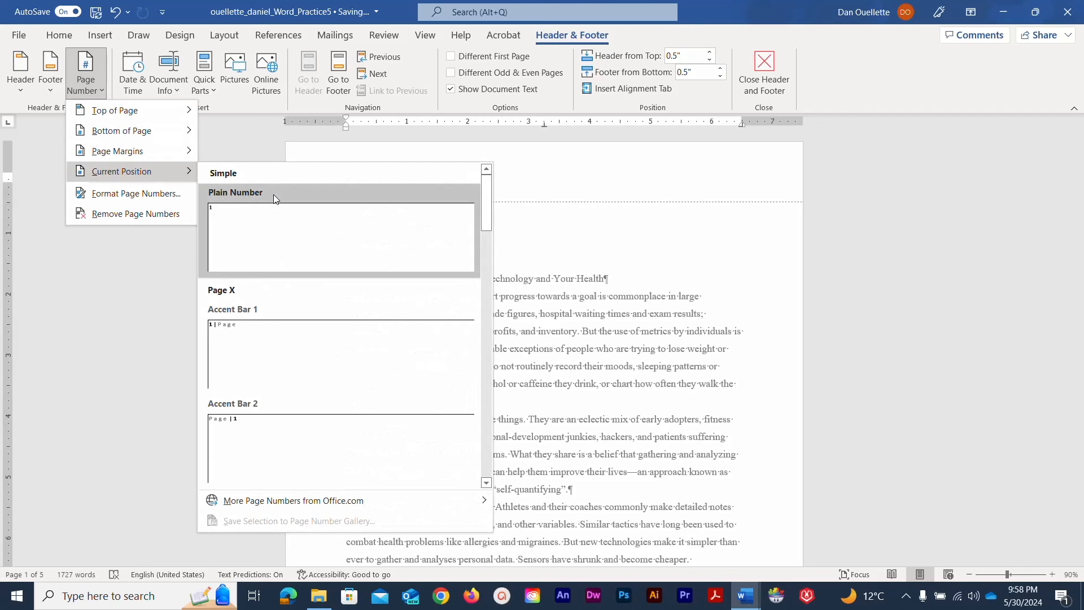
left_click(276, 224)
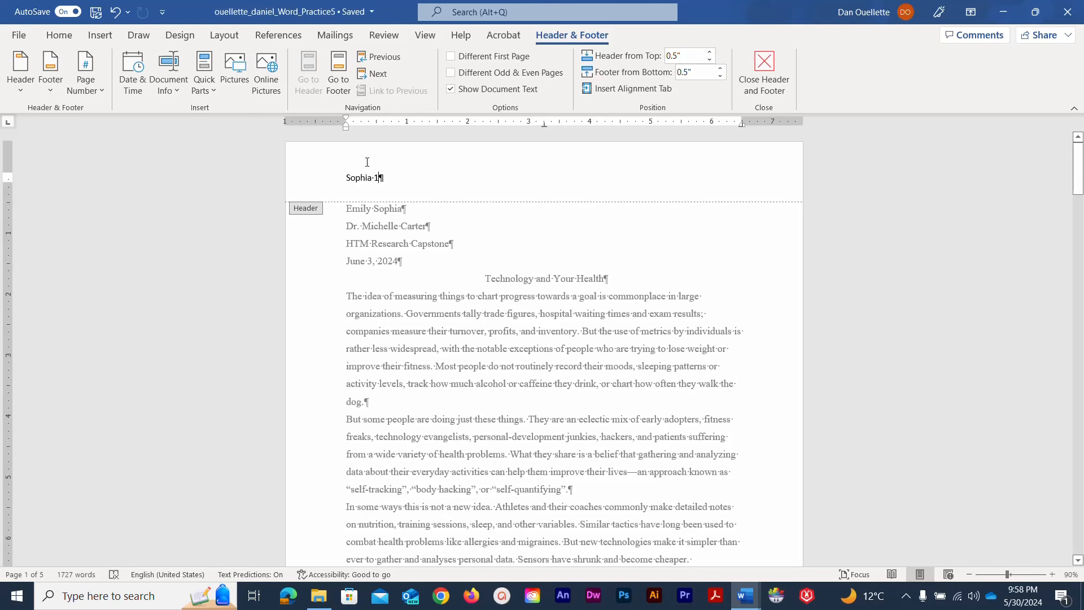
left_click_drag(391, 175, 342, 181)
left_click(59, 36)
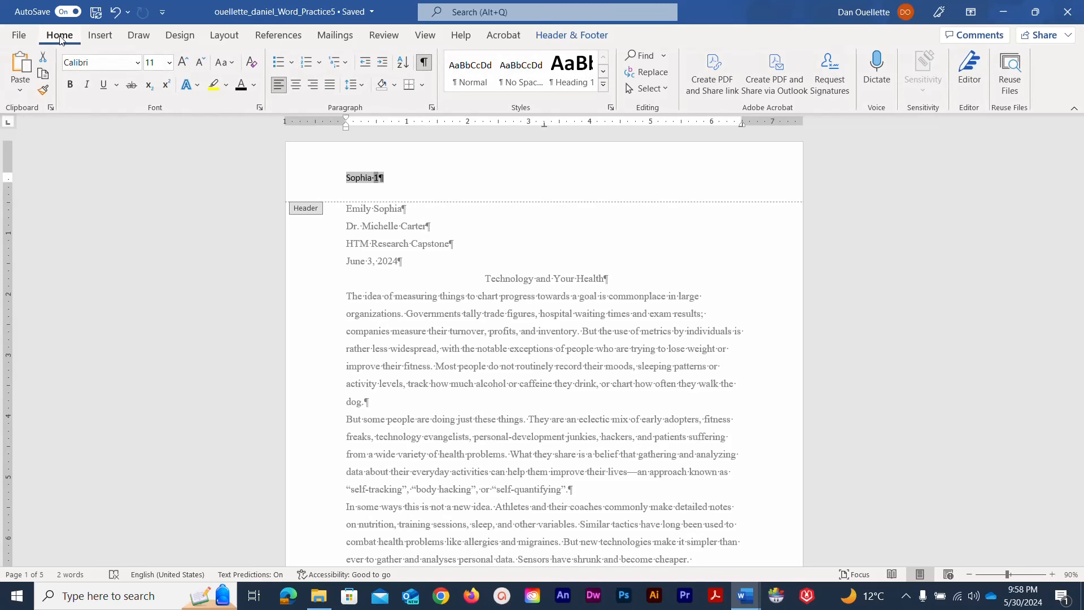
left_click(313, 84)
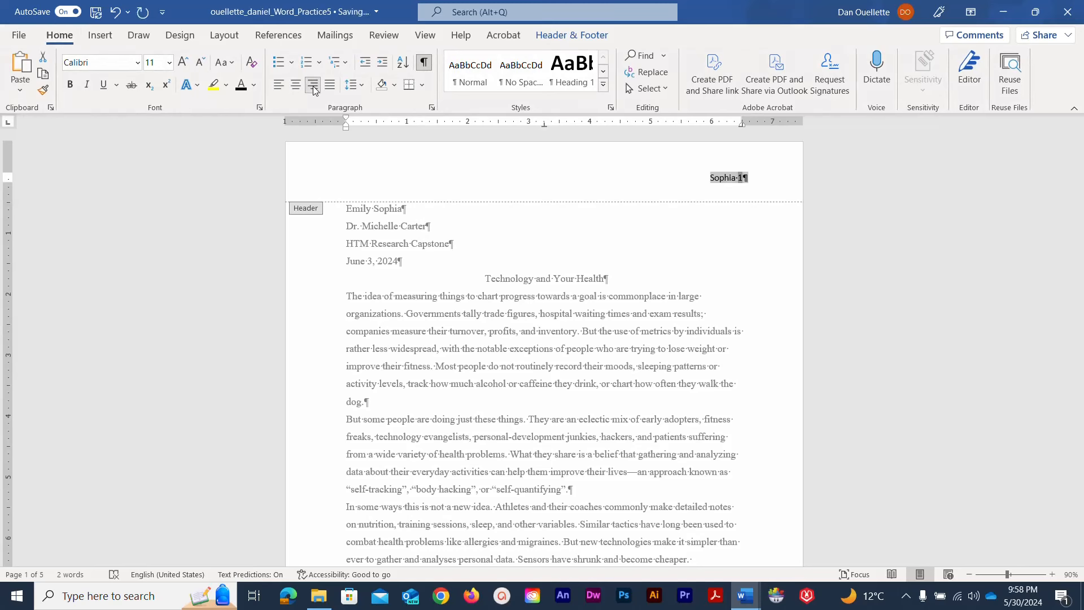
Close the header, hide formatting marks, and select the essay body paragraphs
double_click(309, 252)
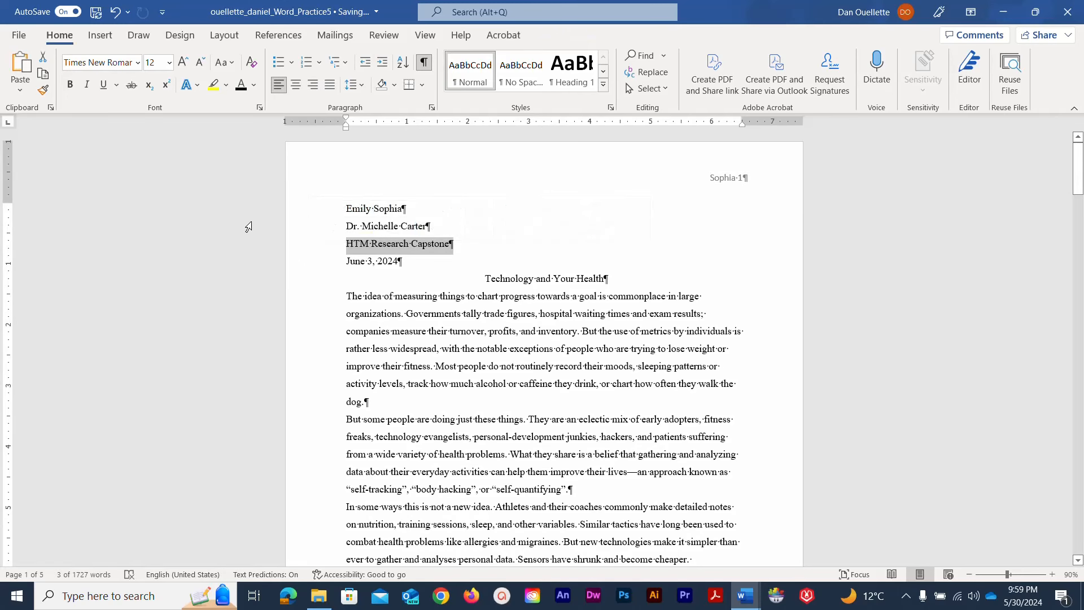
left_click(423, 64)
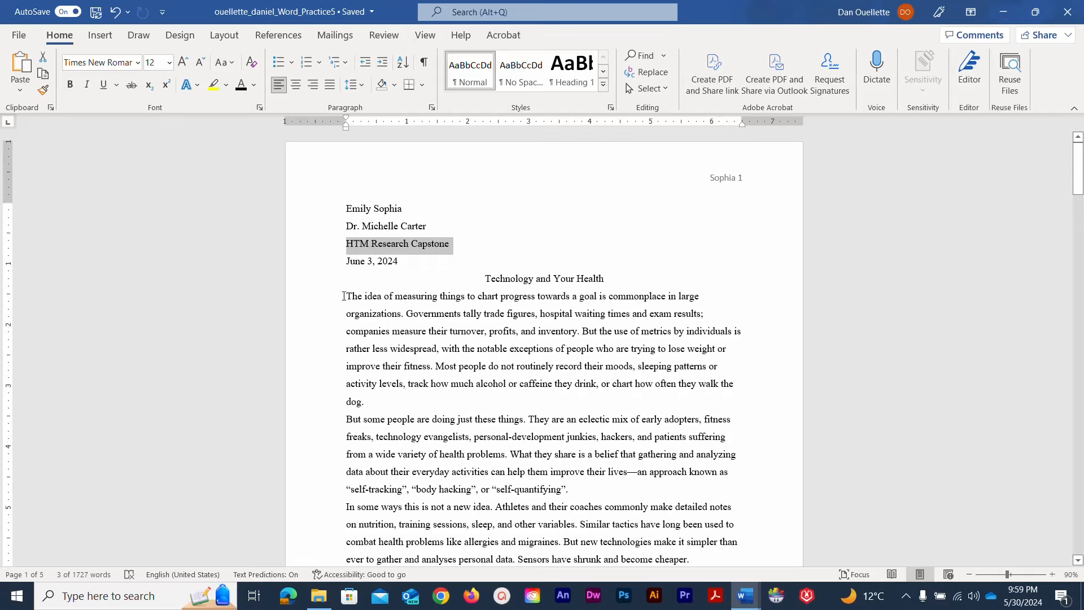
left_click_drag(343, 295, 402, 463)
left_click_drag(435, 608, 438, 608)
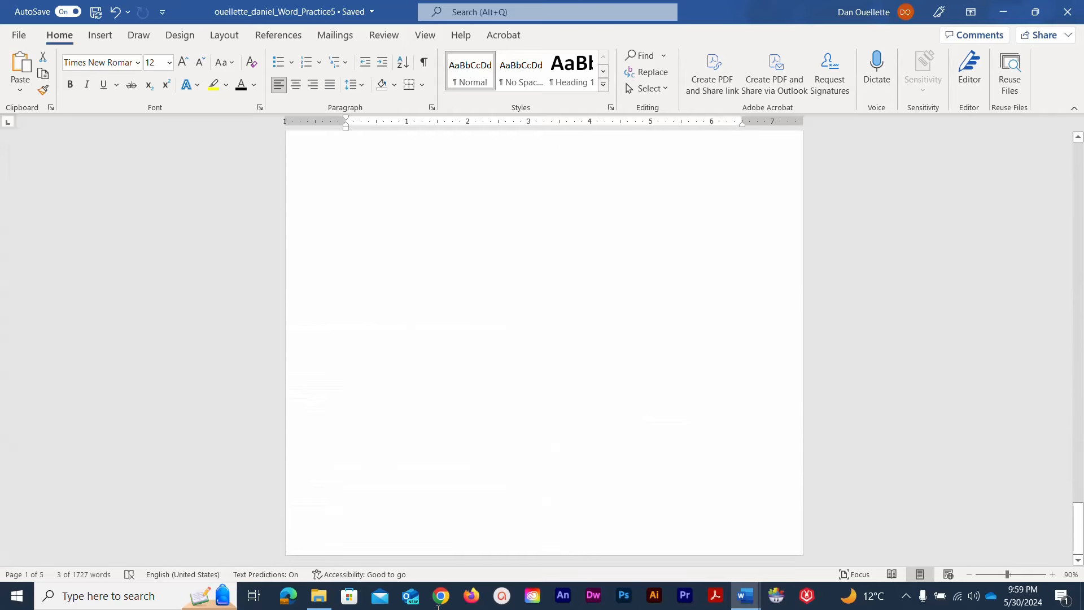
scroll(294, 318, "up", 20)
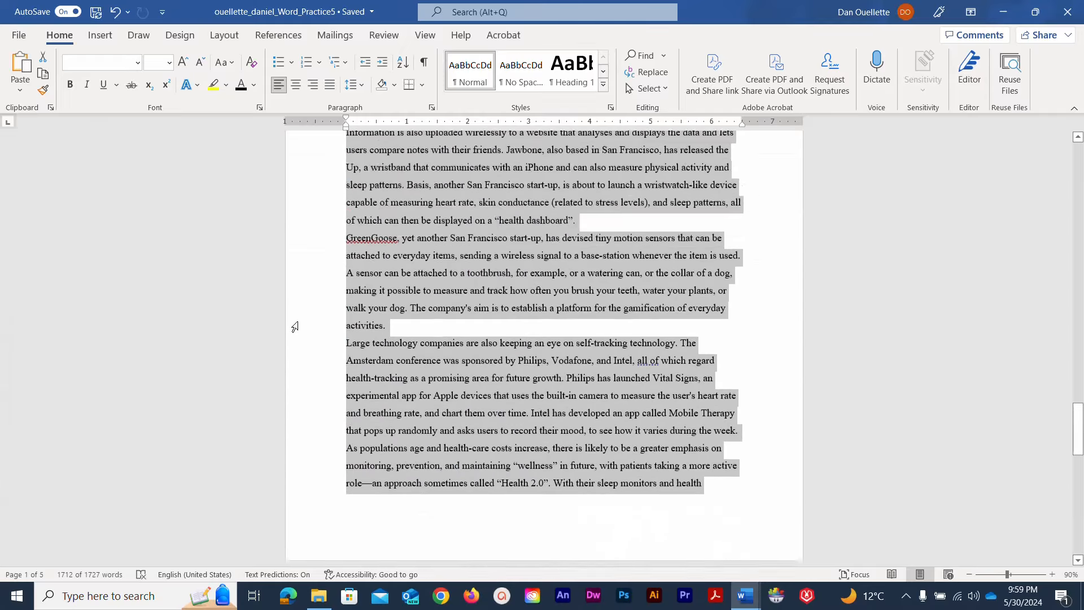
scroll(300, 330, "up", 20)
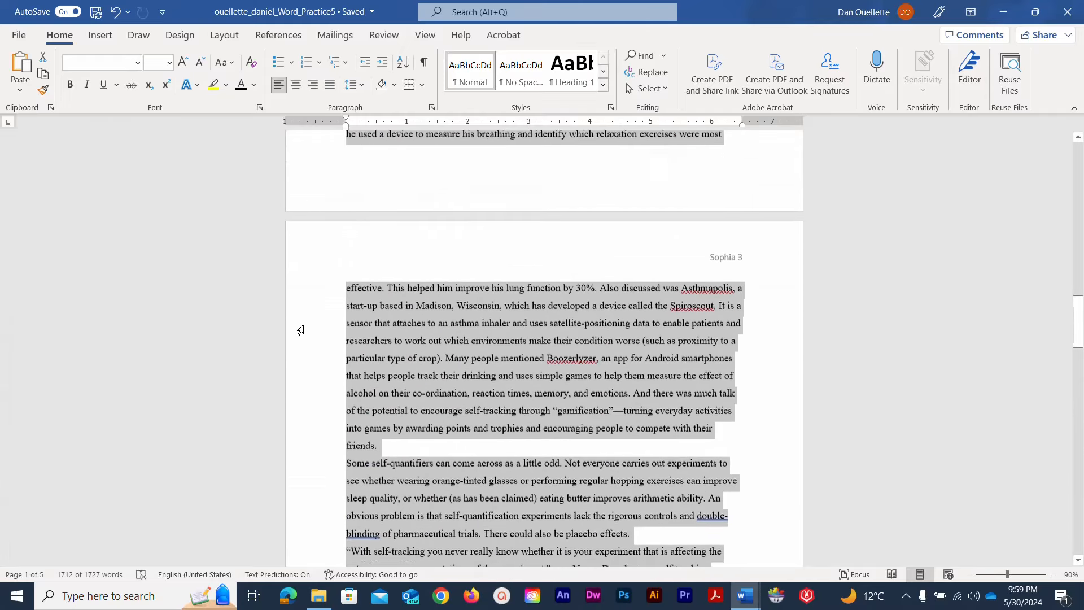
scroll(300, 330, "up", 10)
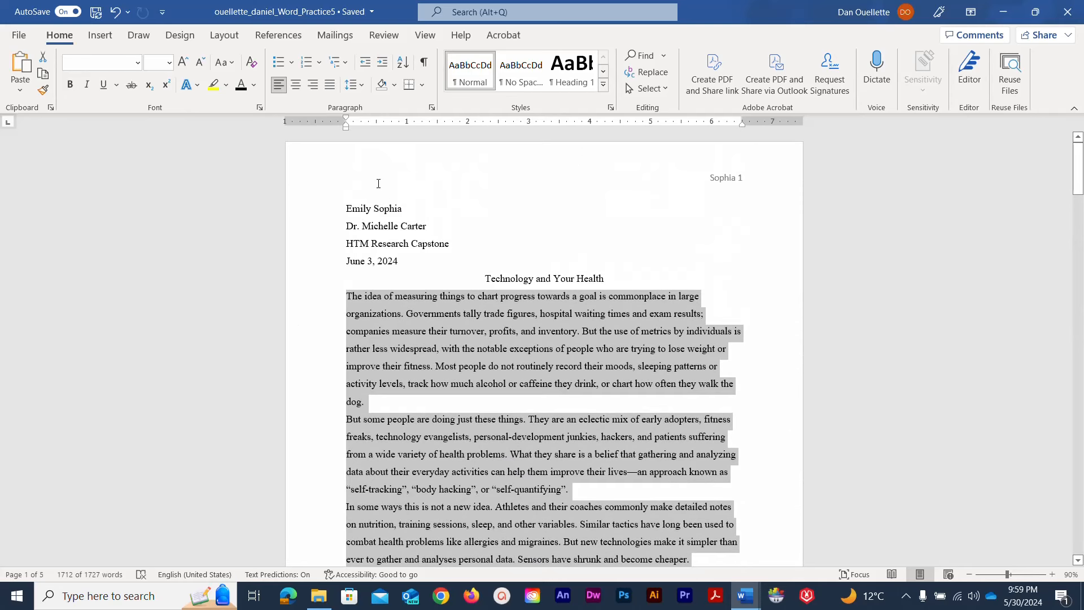
Give the selected body paragraphs a 0.5" first-line indent
left_click(432, 108)
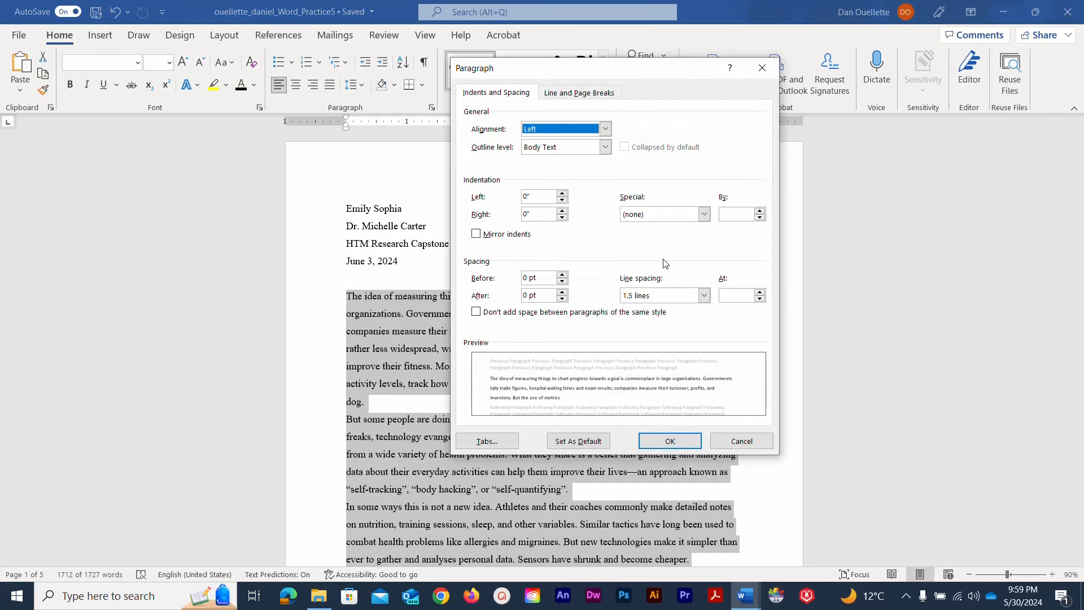
left_click(703, 214)
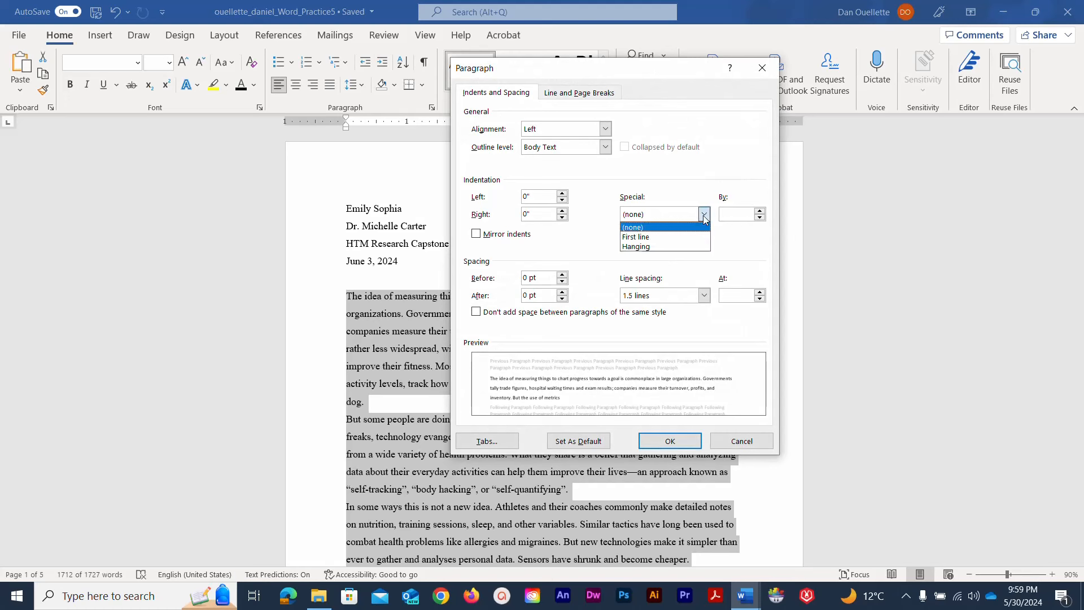
left_click(692, 236)
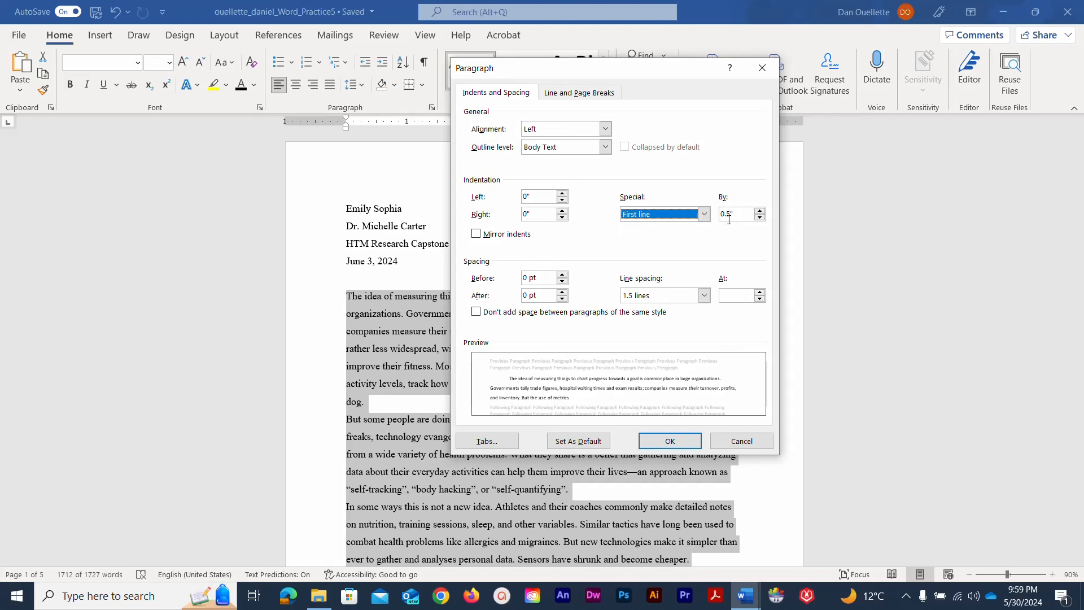
left_click(690, 446)
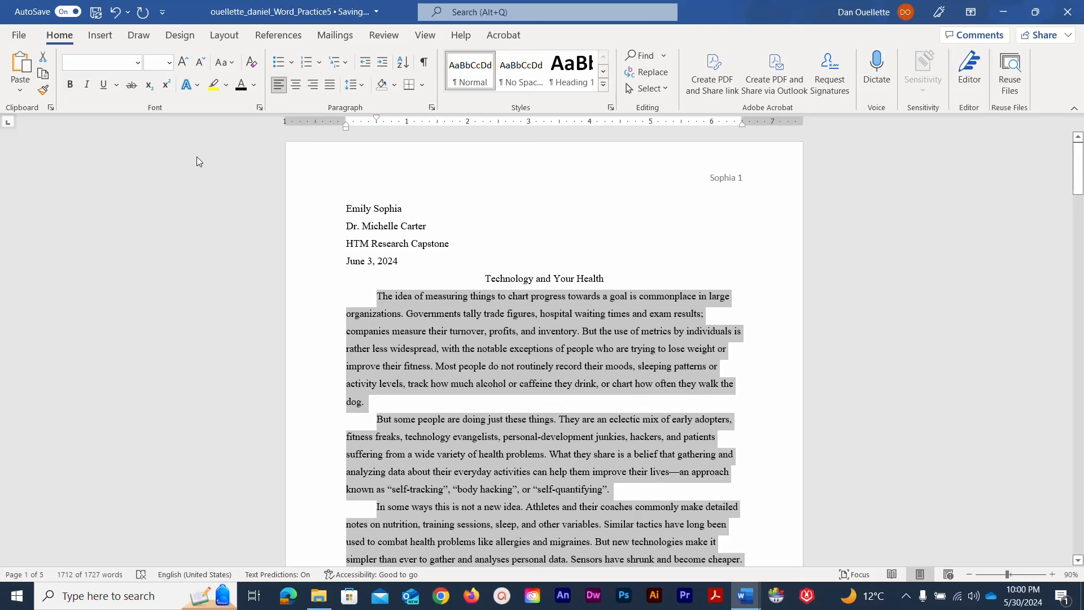
Insert the document's File Name field into the page footer, then close the footer
left_click(102, 36)
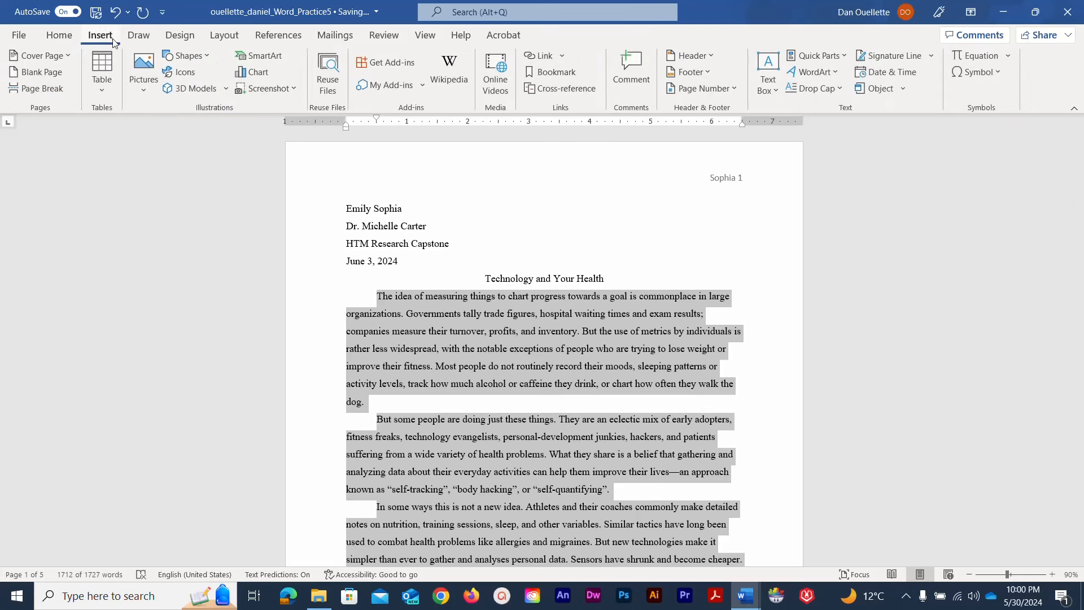
left_click(702, 79)
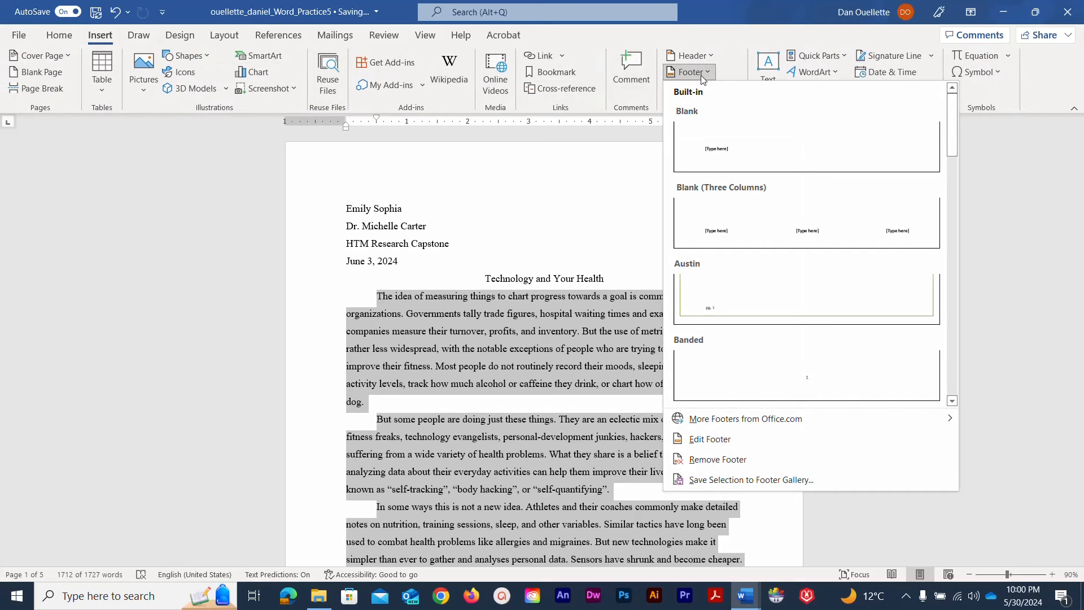
left_click(728, 438)
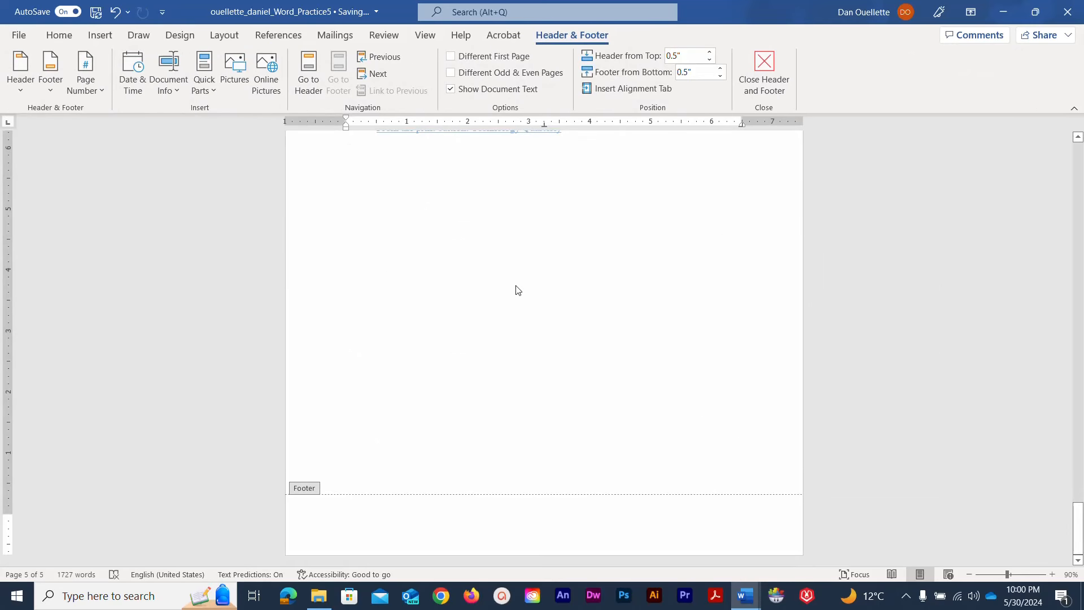
left_click(177, 94)
left_click(186, 131)
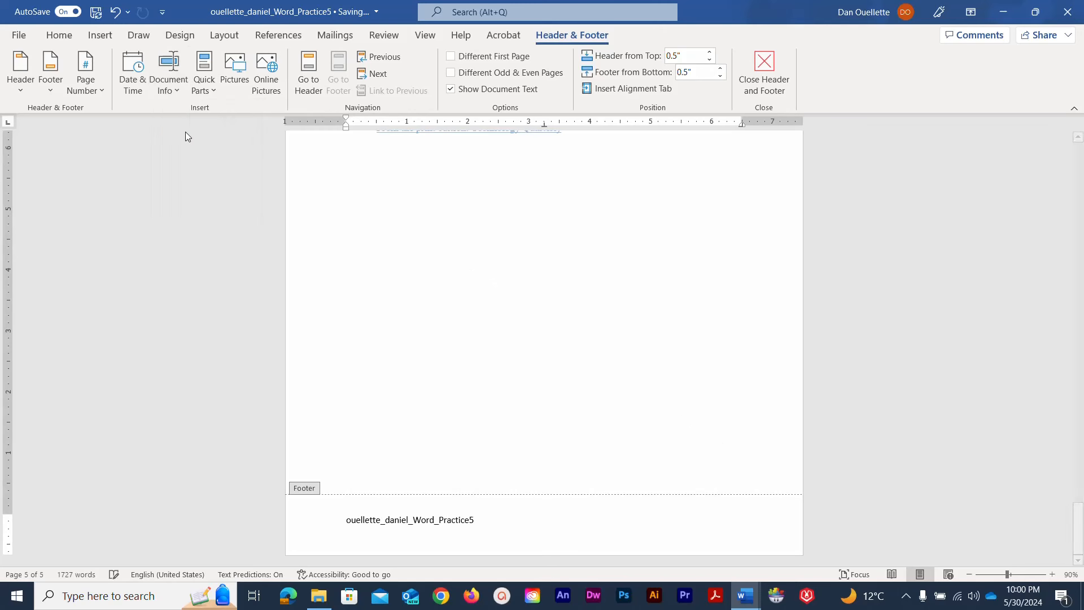
double_click(304, 274)
scroll(271, 258, "up", 10)
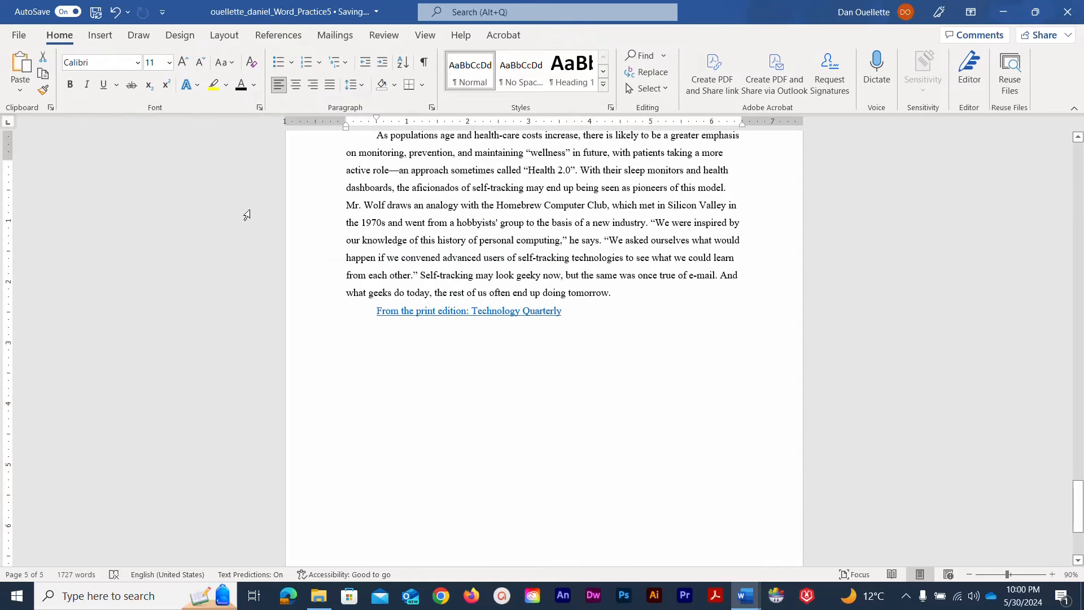
scroll(249, 215, "up", 15)
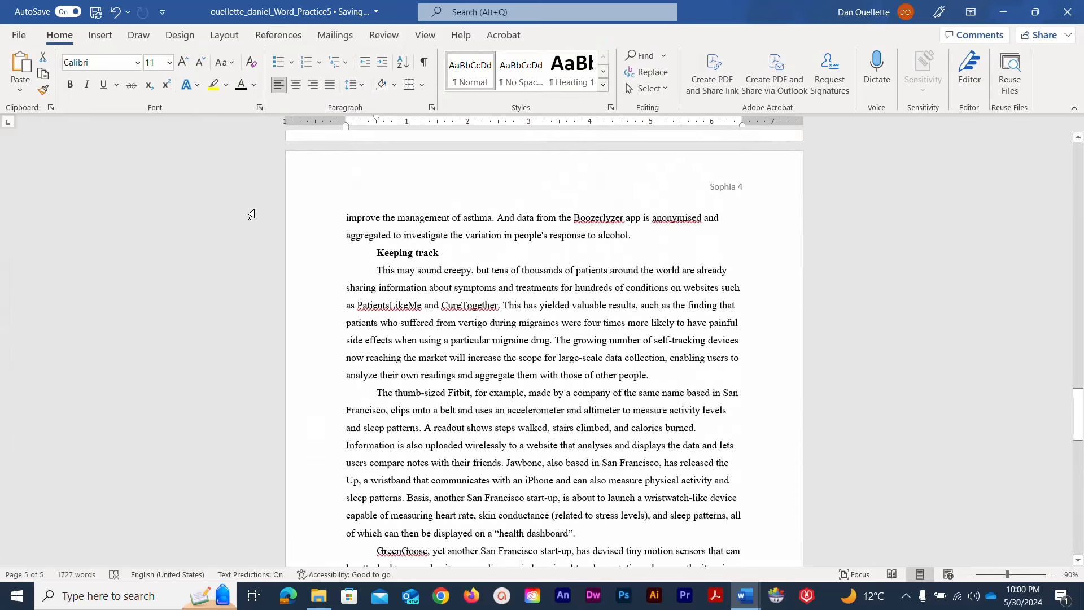
scroll(253, 214, "up", 15)
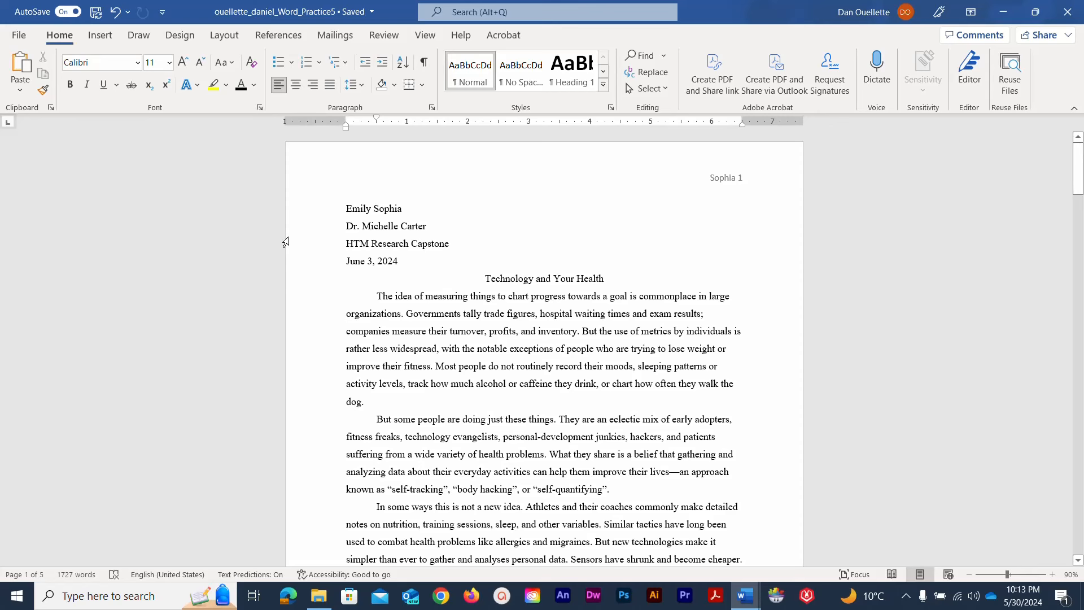
scroll(299, 239, "down", 3)
scroll(301, 240, "down", 14)
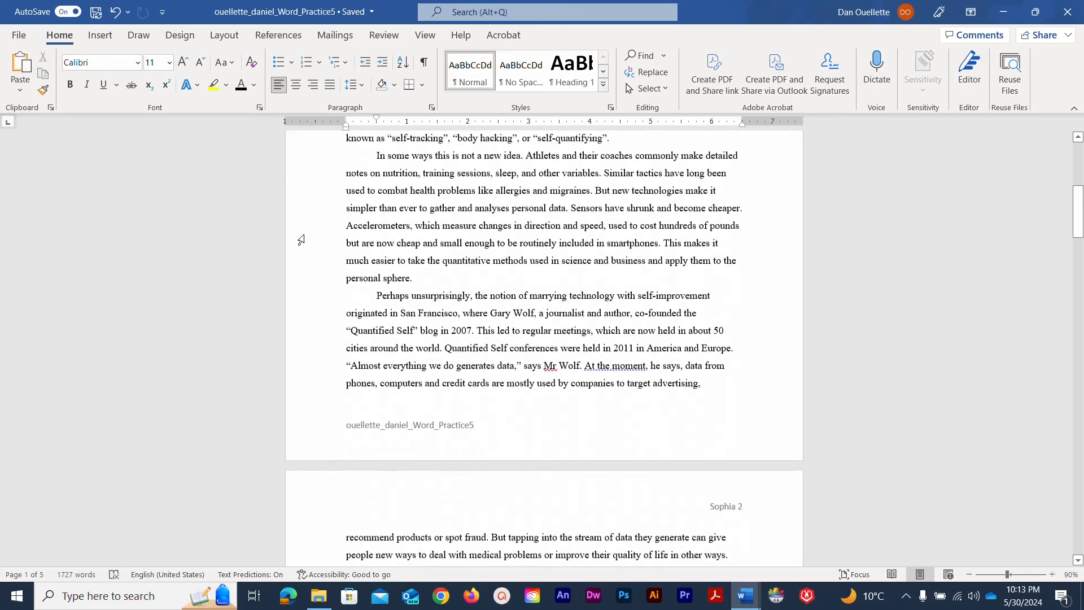
scroll(301, 240, "down", 3)
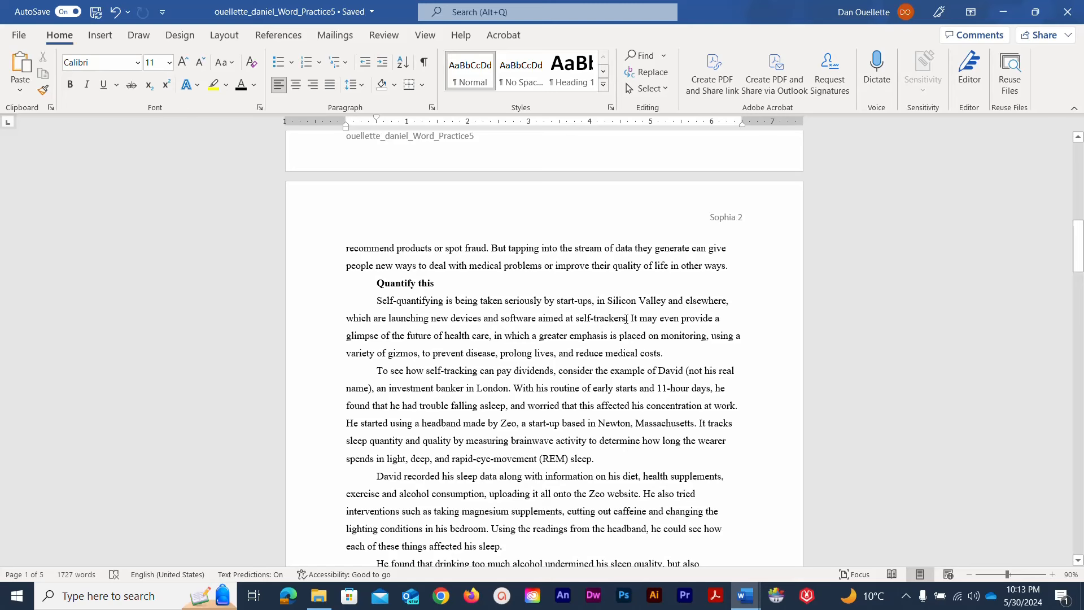
left_click(630, 318)
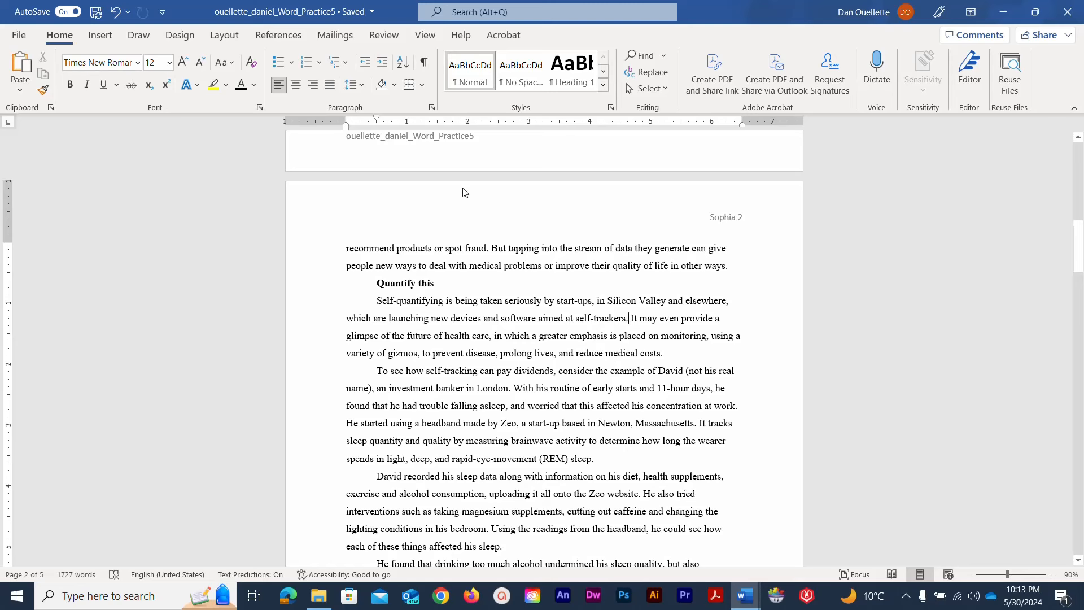
Add footnote 1 after "self-trackers." about Health and Human Services researching healthcare methods
left_click(279, 35)
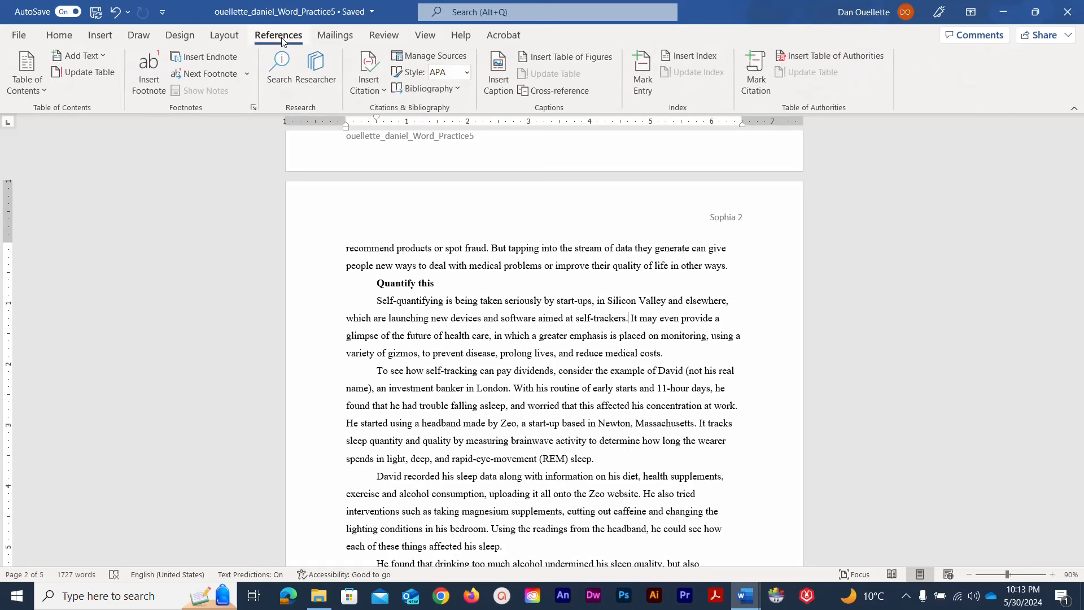
left_click(151, 84)
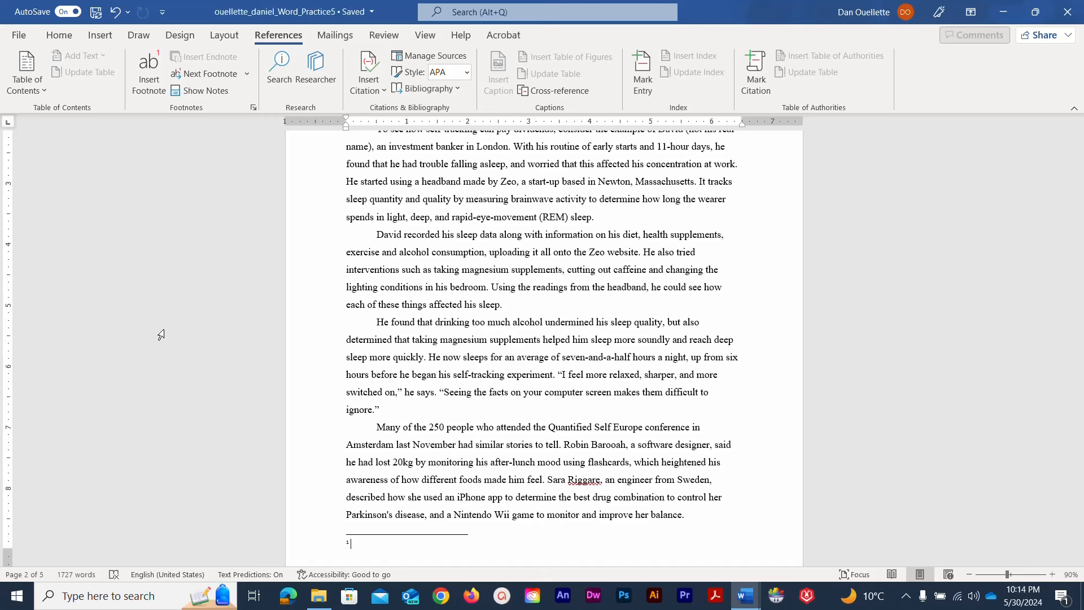
type("The Depa")
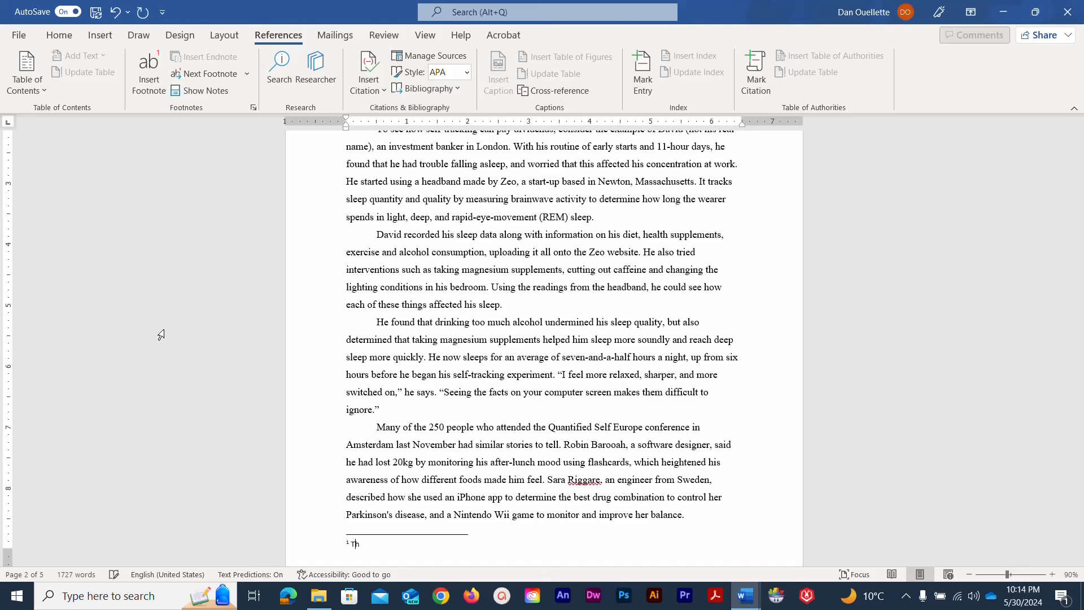
type("rtment of")
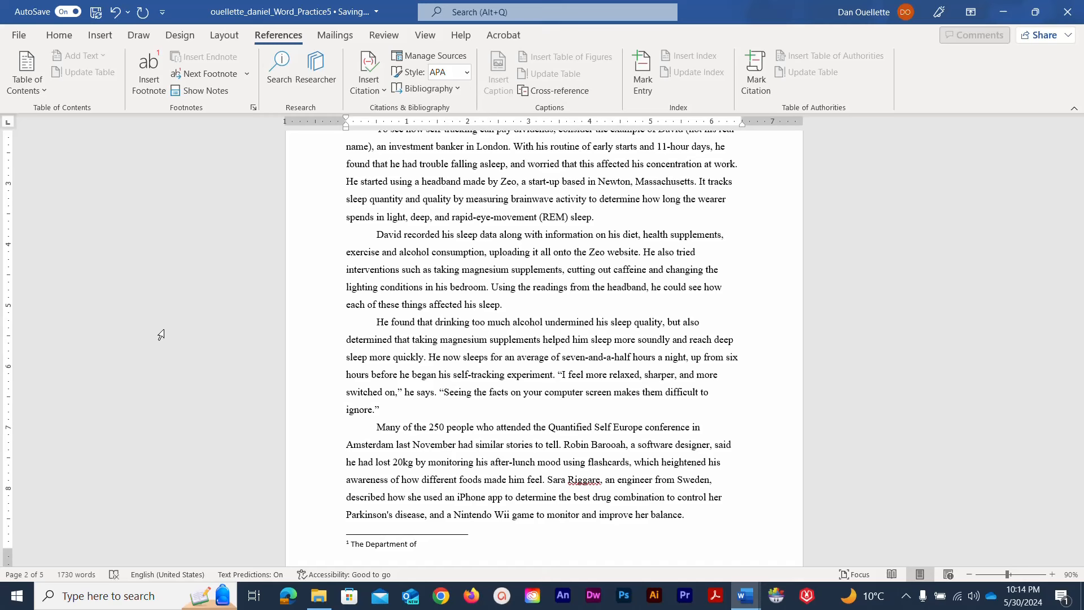
type(" Health and Human Servces is reasear")
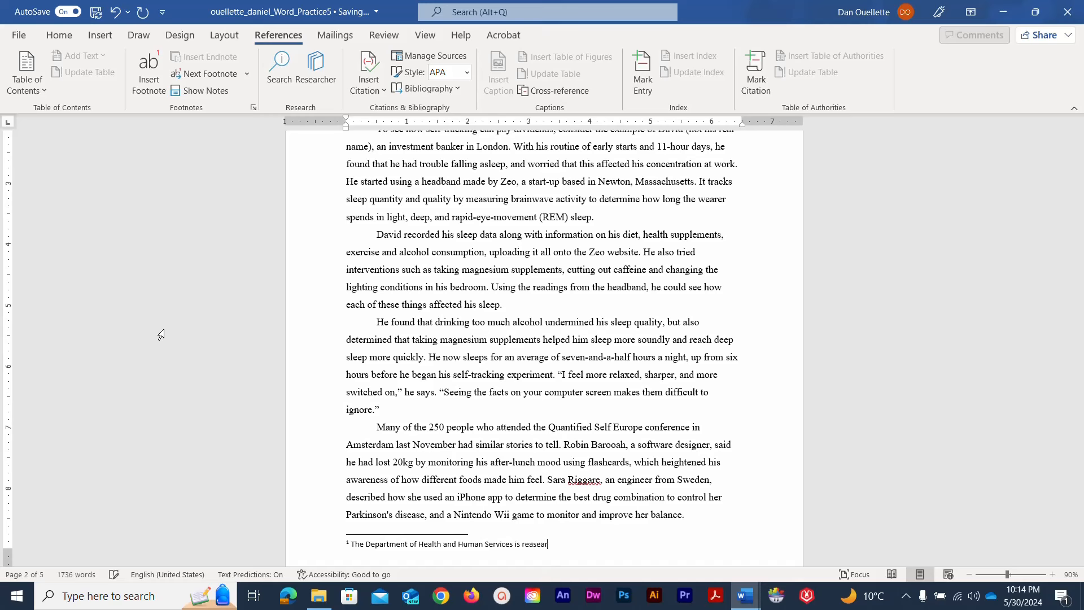
key("BackSpace")
key("BackSpace")
key("BackSpace")
key("BackSpace")
key("BackSpace")
type("searching methods to improve healthcare.")
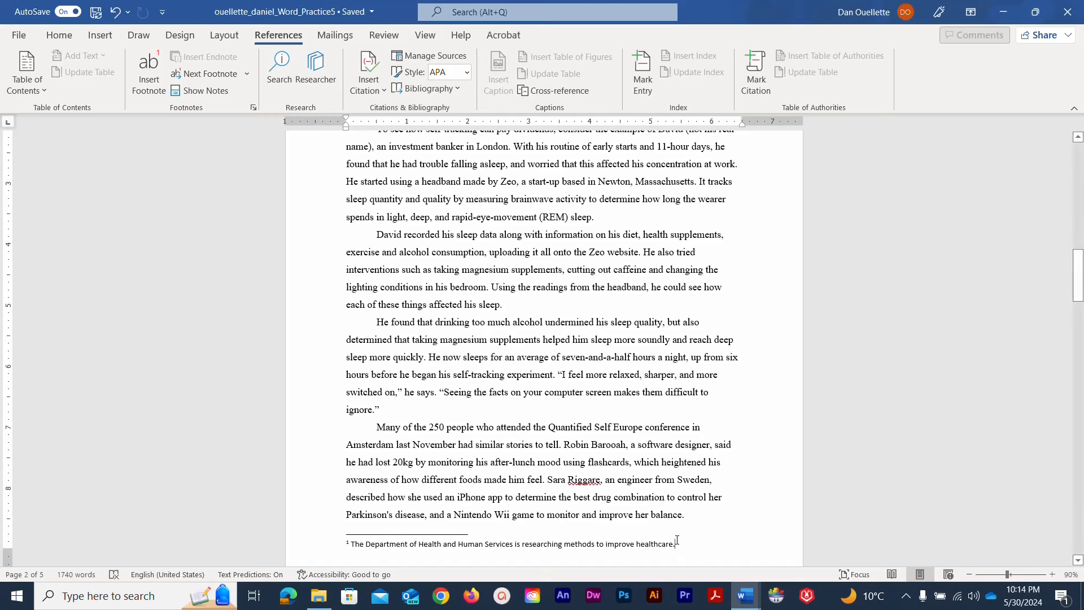
left_click_drag(677, 540, 339, 546)
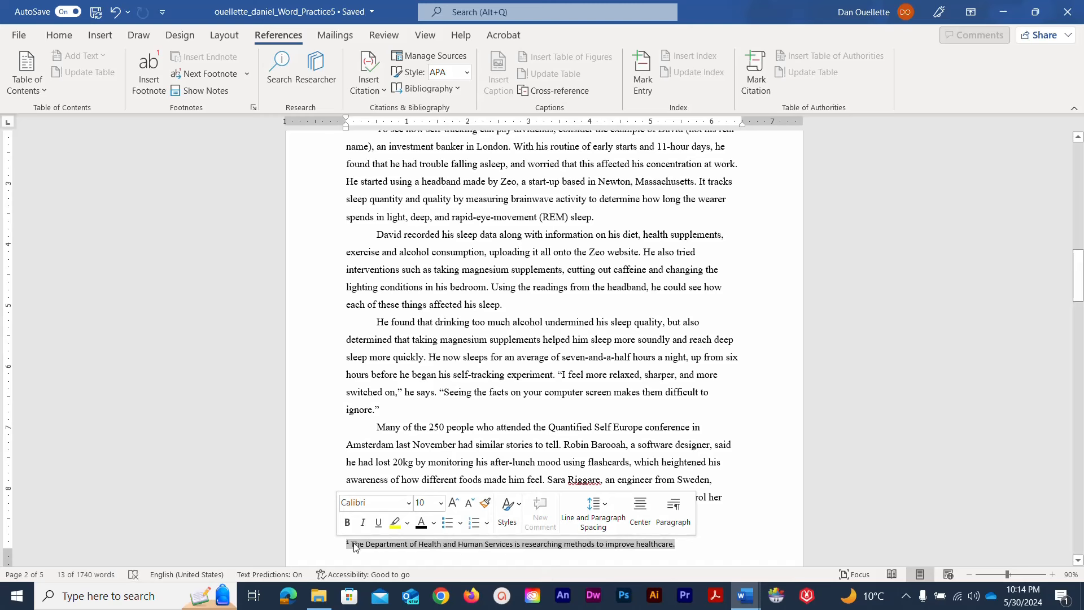
Modify the Footnote Text style to use a 9 pt font size
right_click(354, 545)
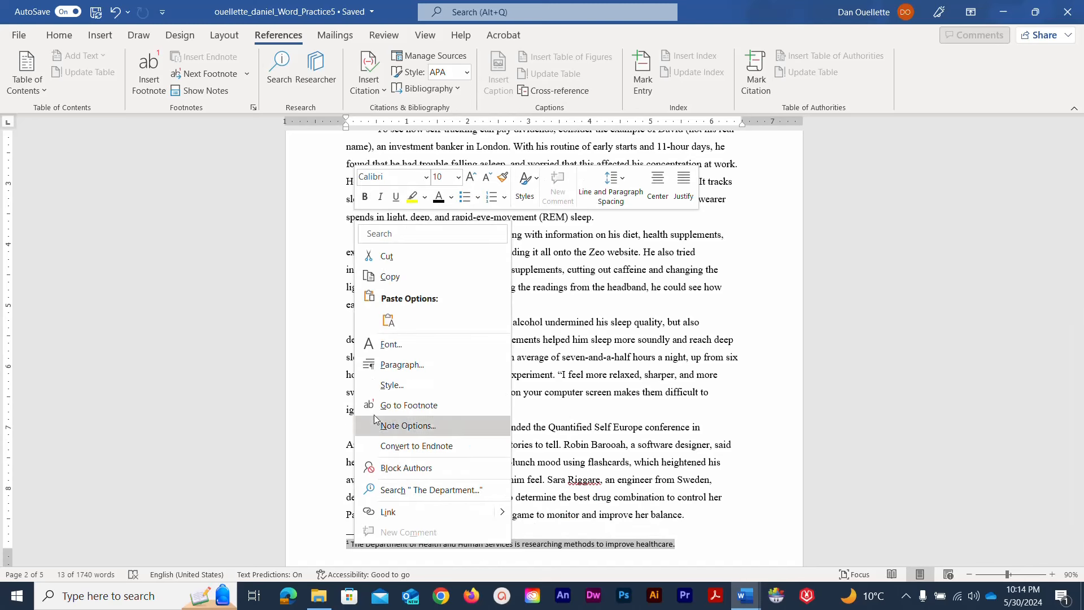
left_click(375, 389)
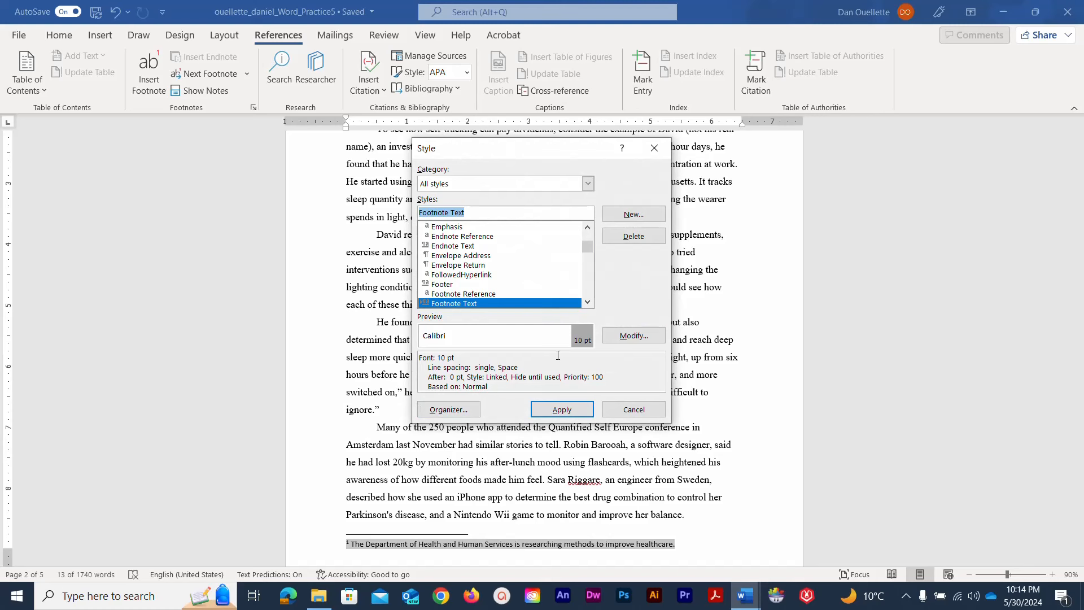
left_click(615, 341)
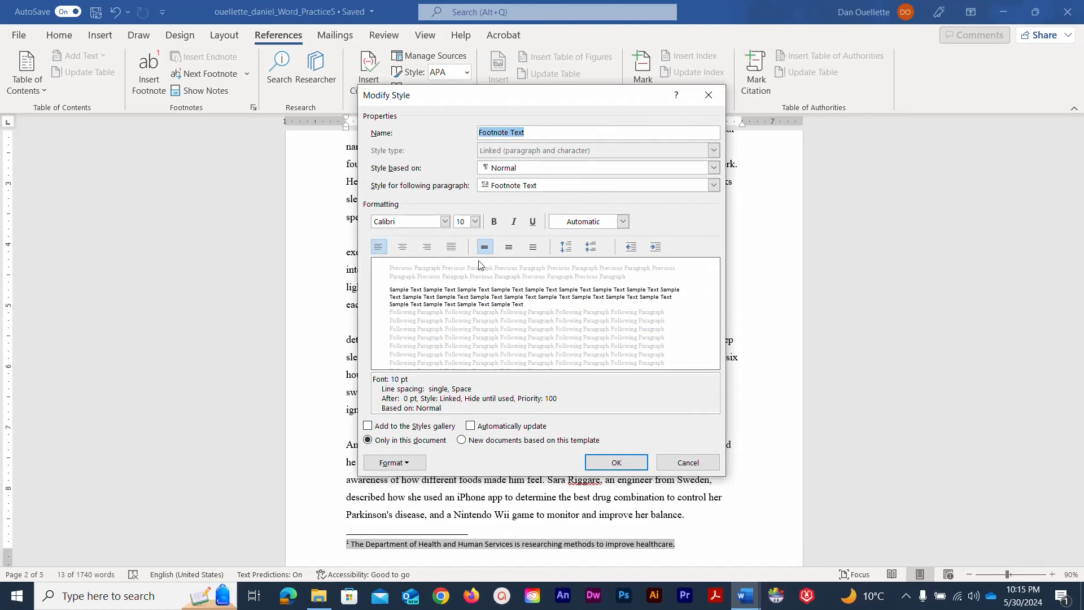
left_click(472, 223)
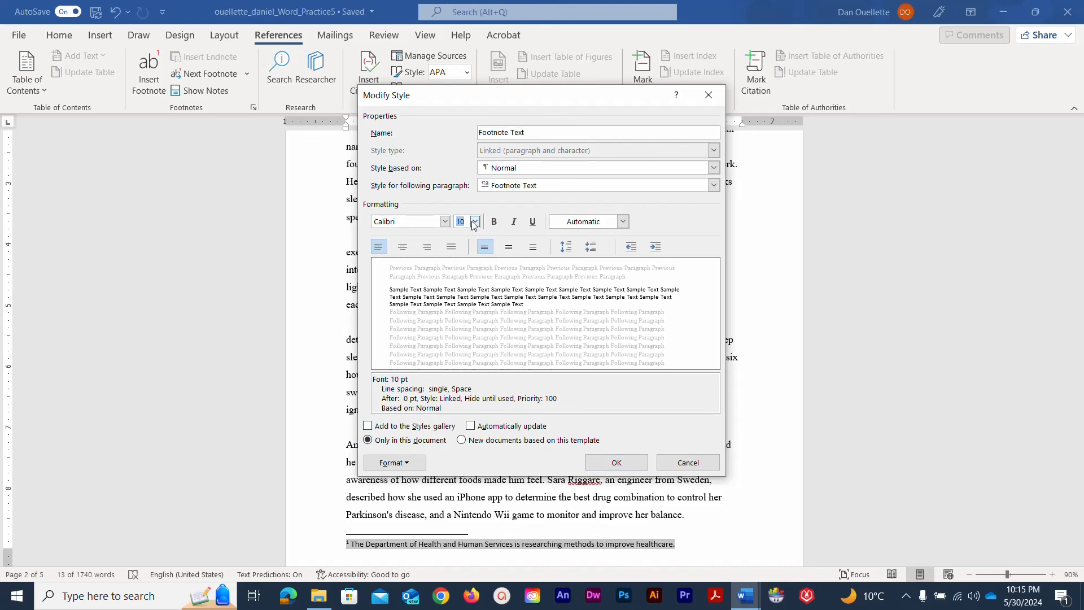
left_click(475, 222)
left_click(460, 246)
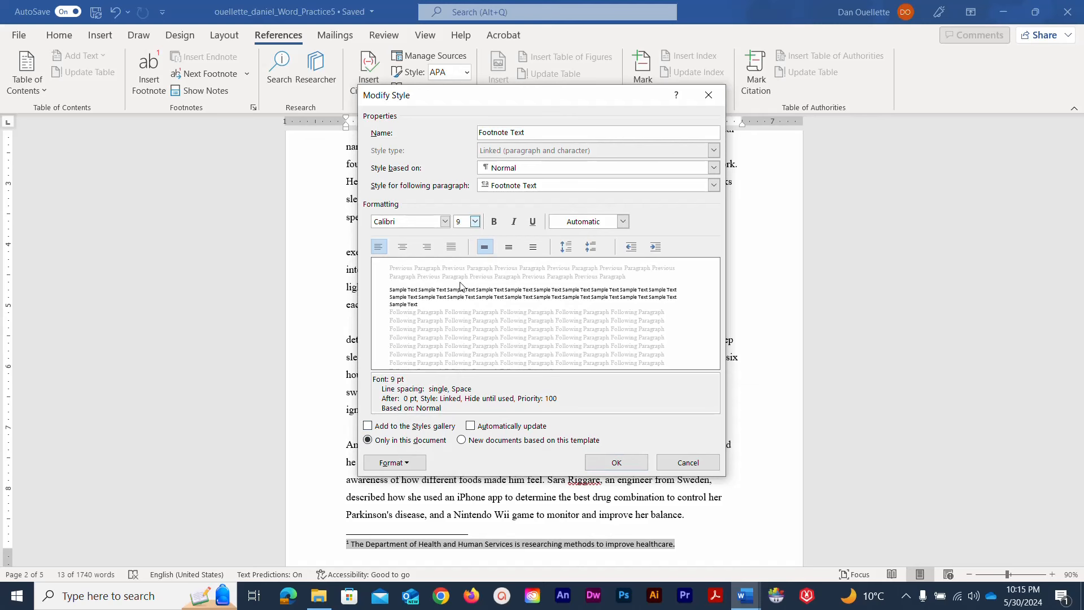
Give Footnote Text a 0.5" first-line indent and double spacing, then apply it
left_click(403, 464)
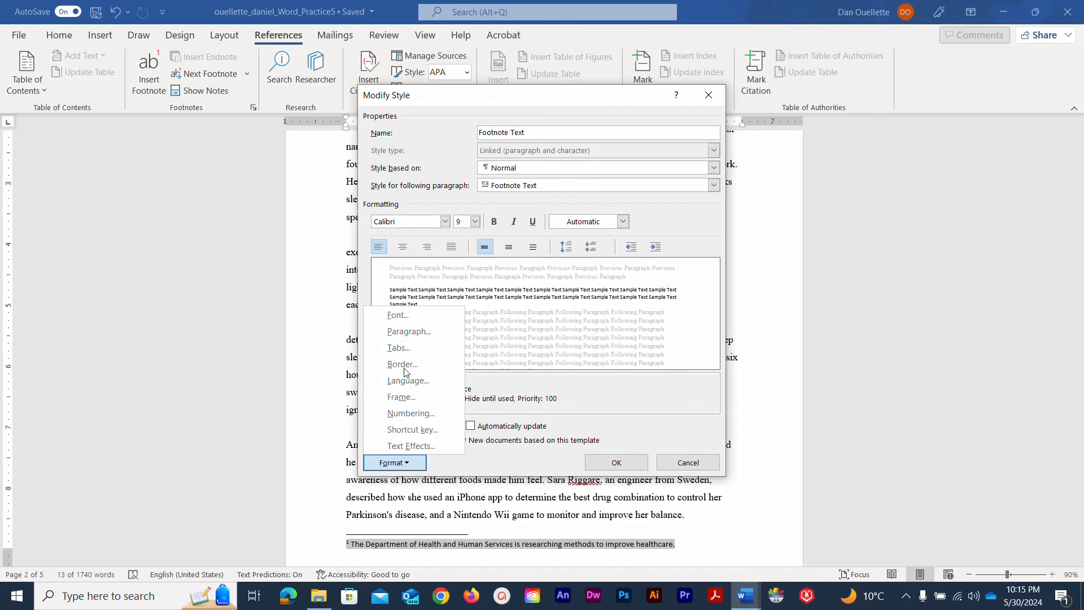
left_click(405, 332)
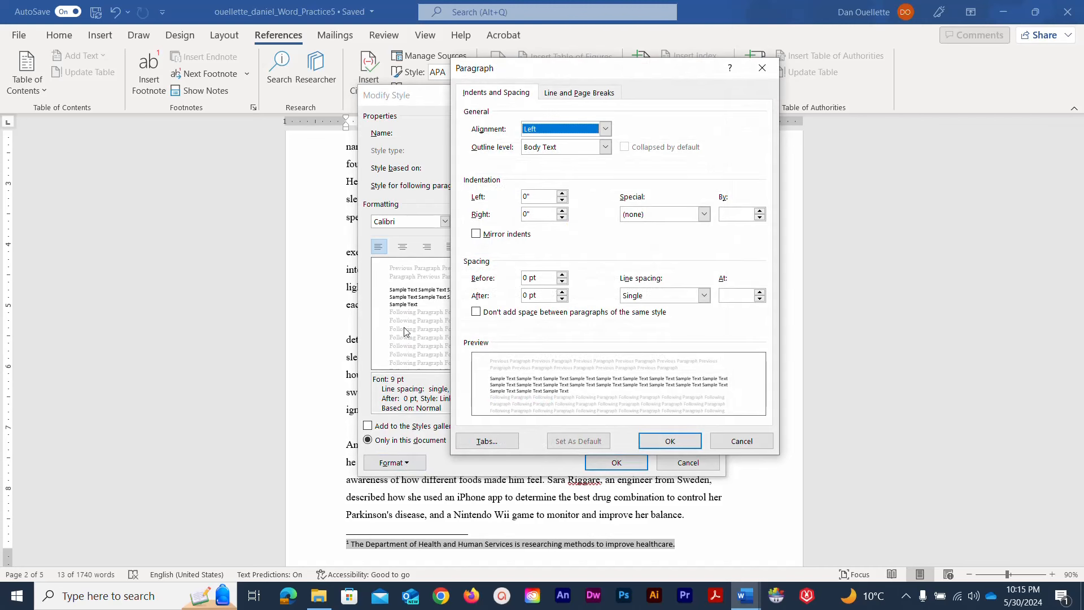
left_click(703, 214)
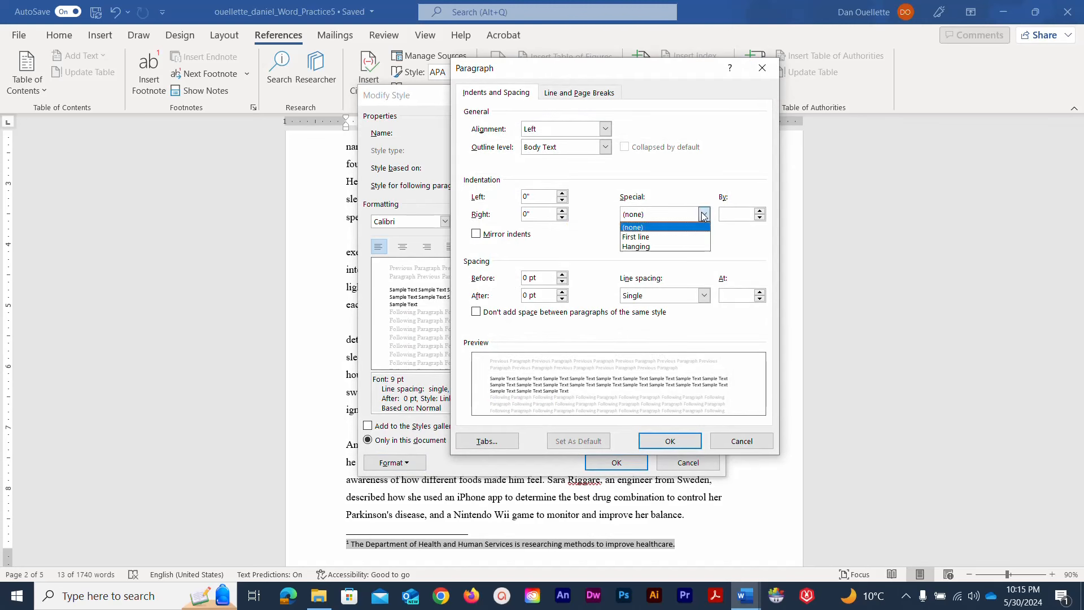
left_click(684, 237)
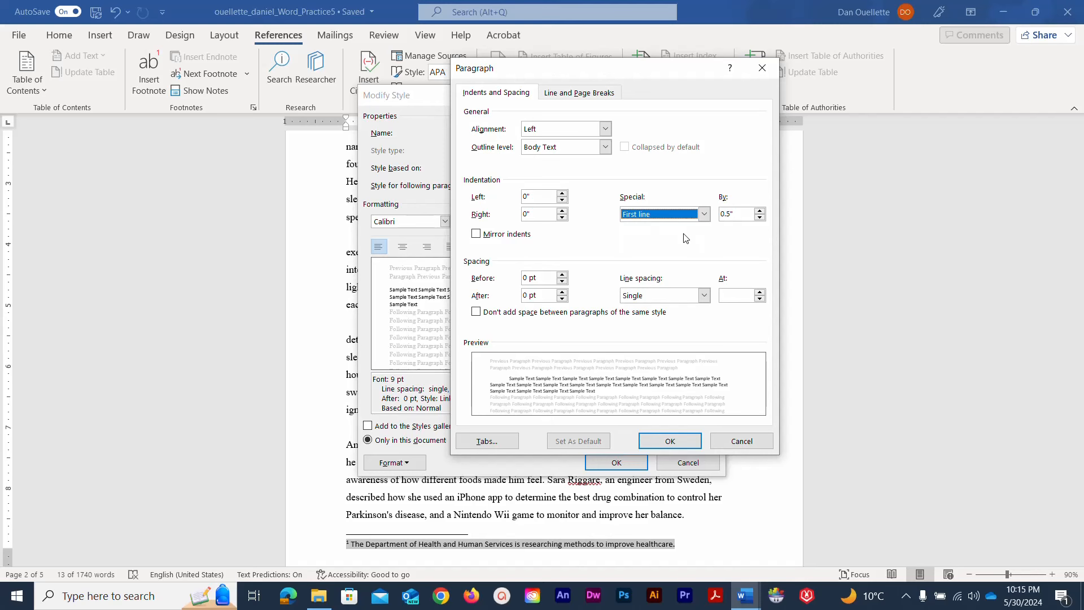
left_click(702, 295)
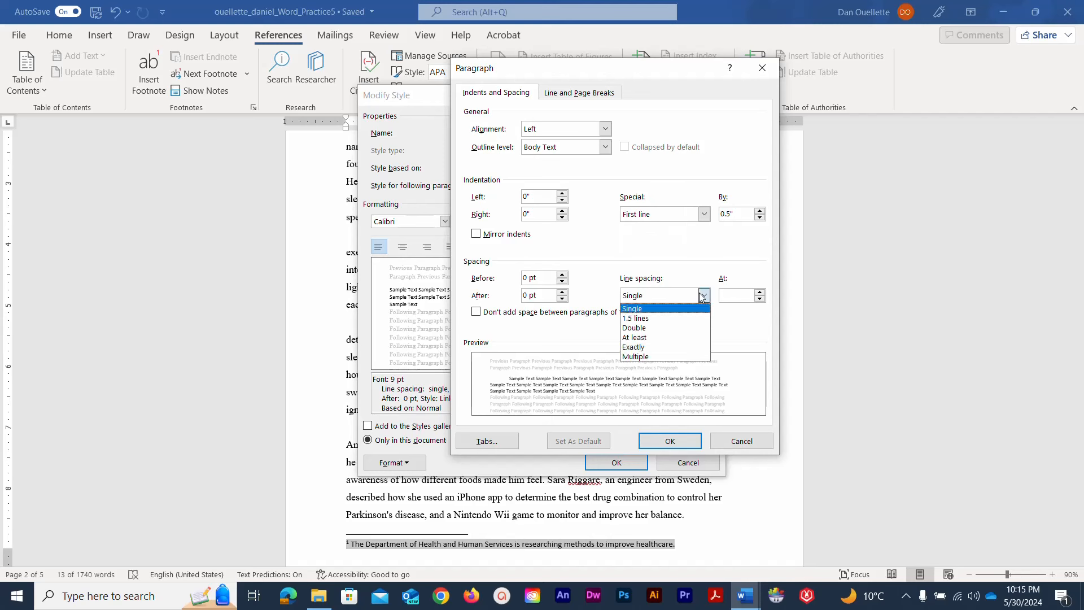
left_click(664, 327)
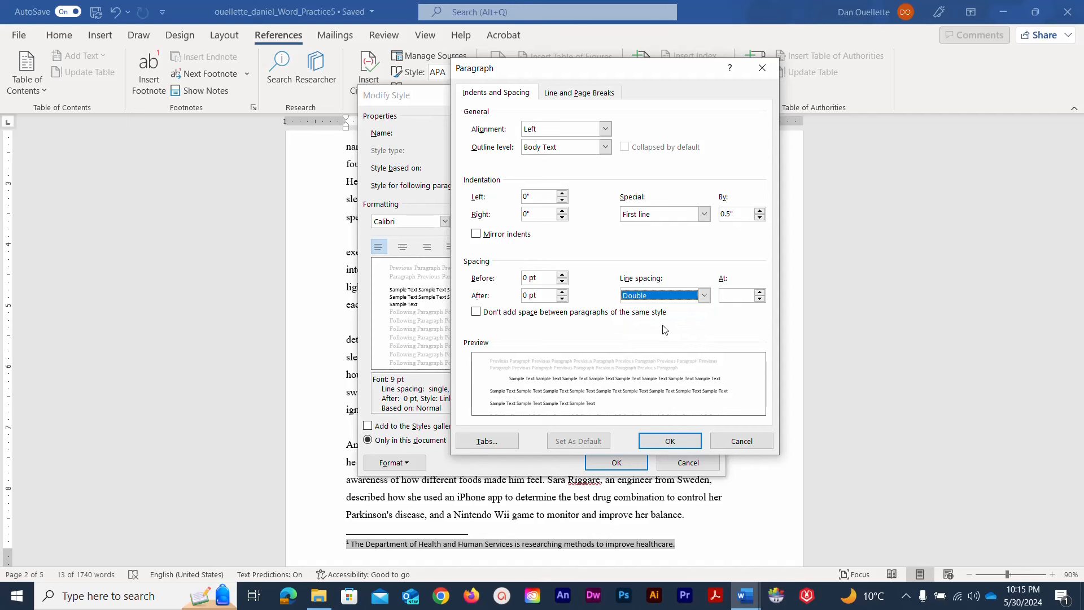
left_click(667, 441)
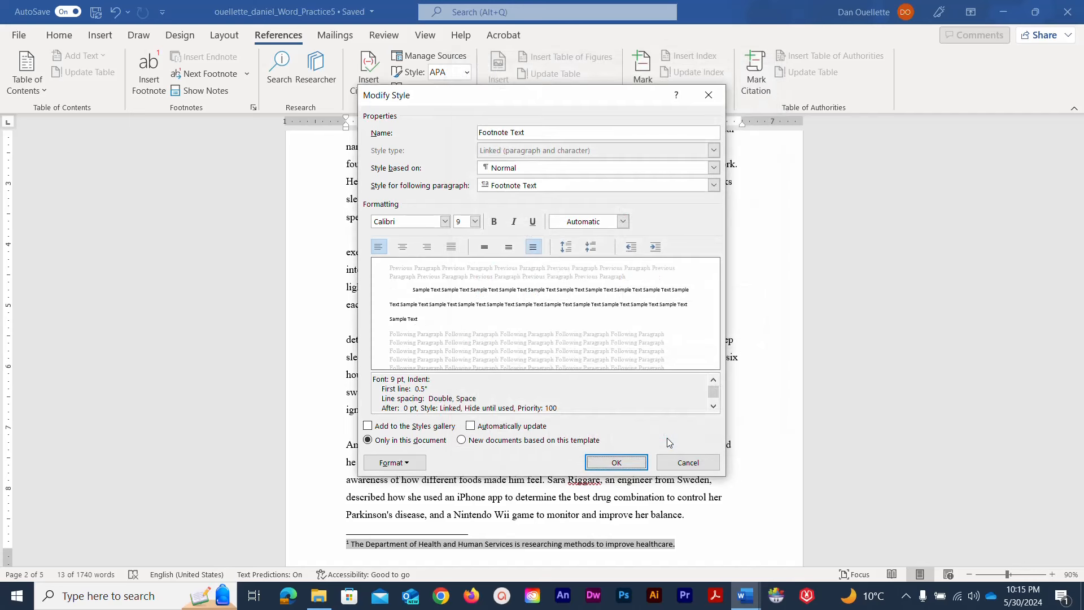
left_click(621, 463)
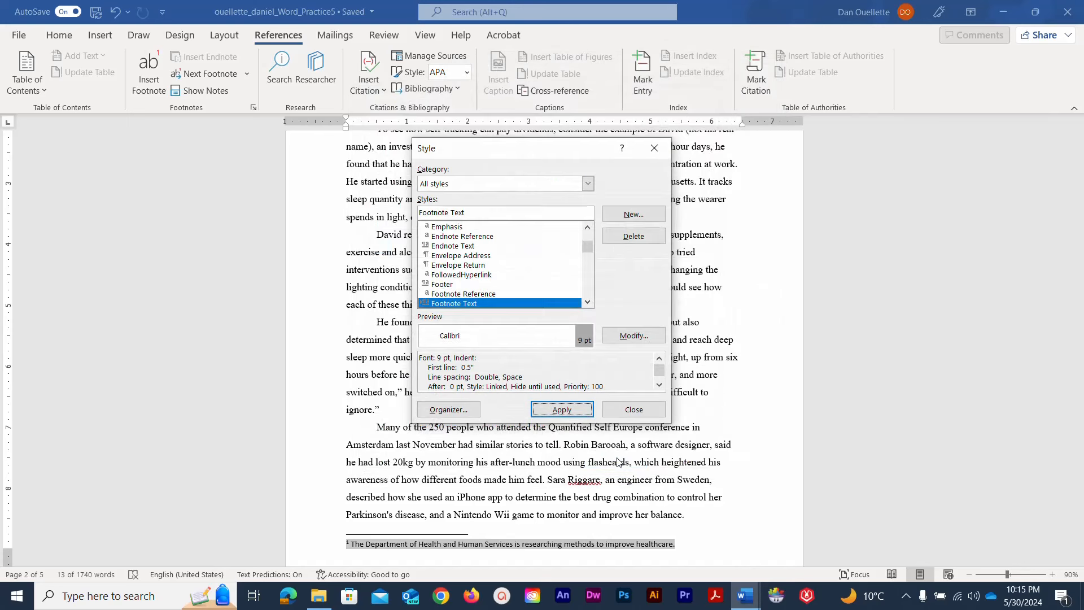
left_click(562, 410)
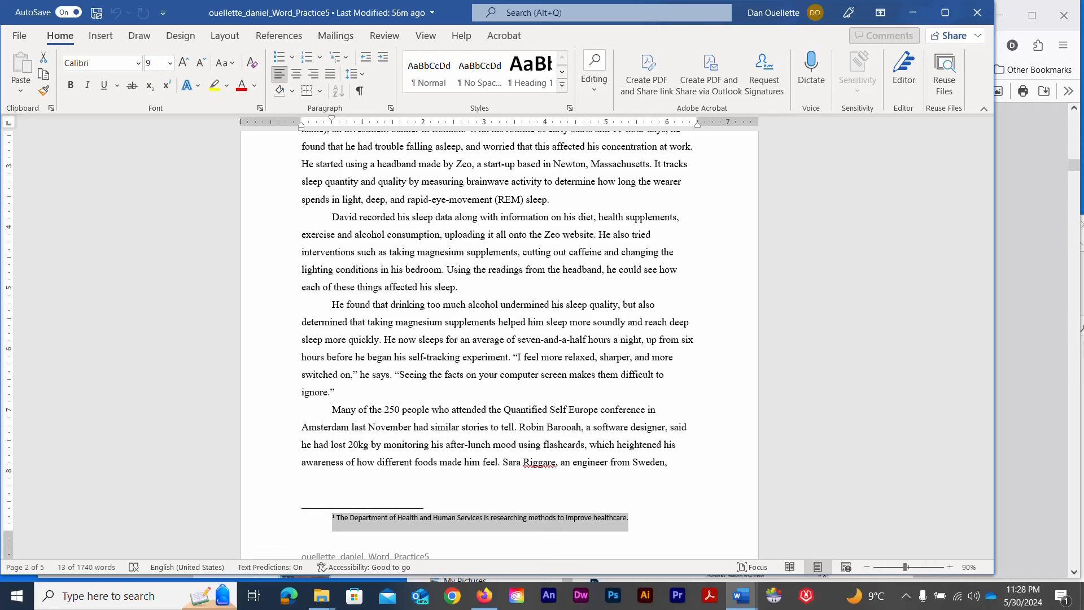
With the cursor after the REM sleep sentence, switch the citation style from APA to MLA
scroll(195, 480, "up", 3)
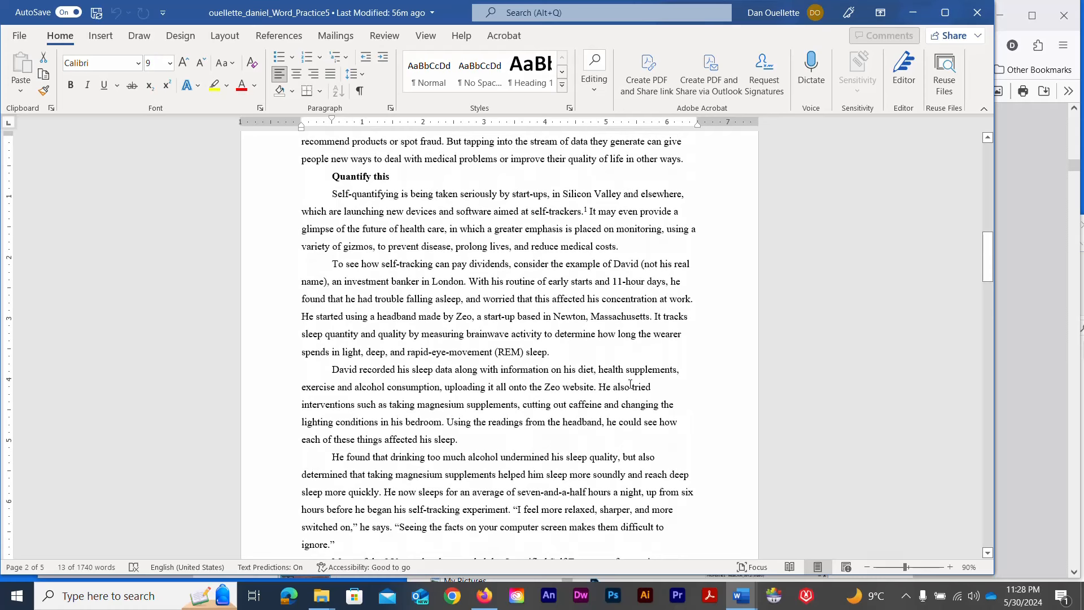
left_click(569, 351)
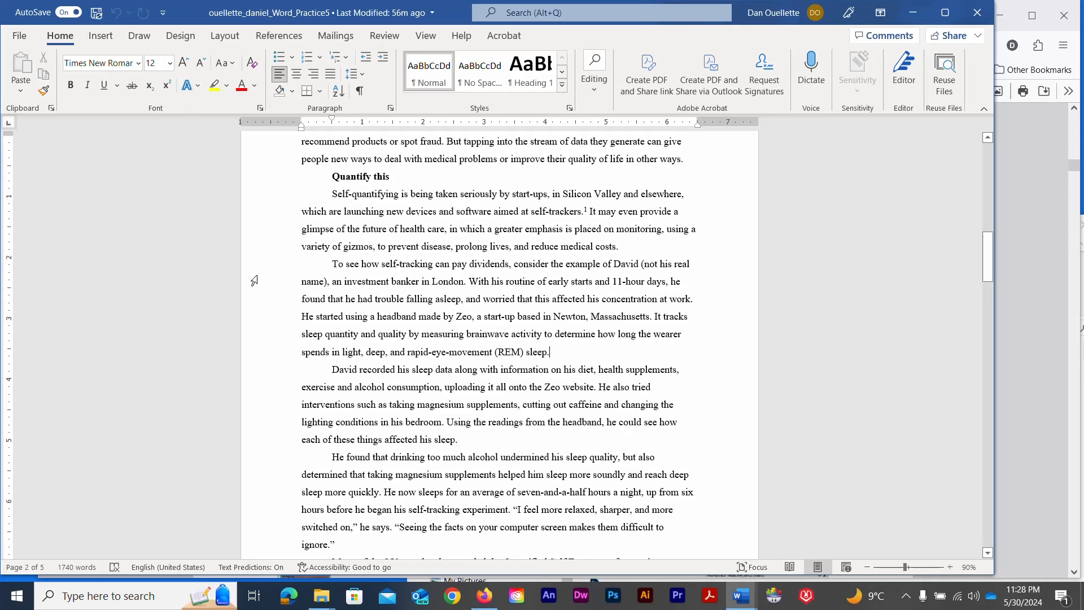
left_click(268, 38)
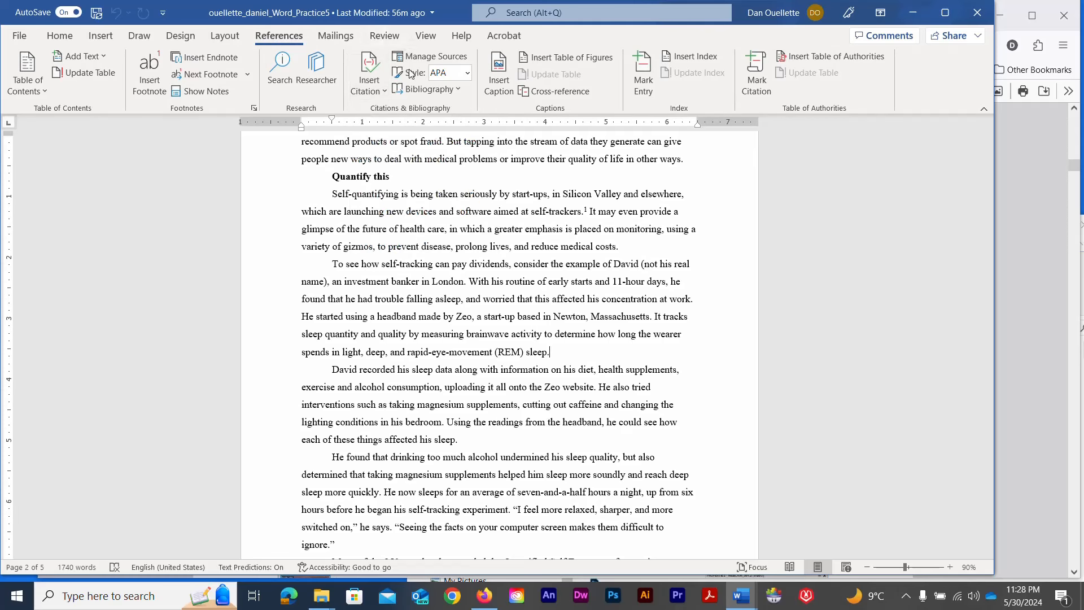
left_click(467, 74)
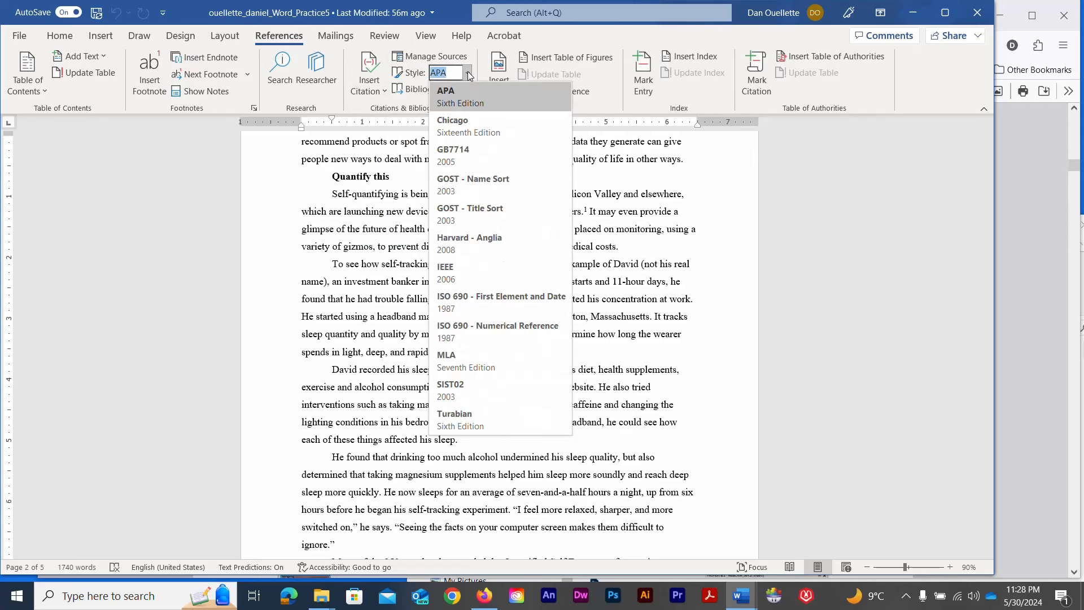
left_click(467, 367)
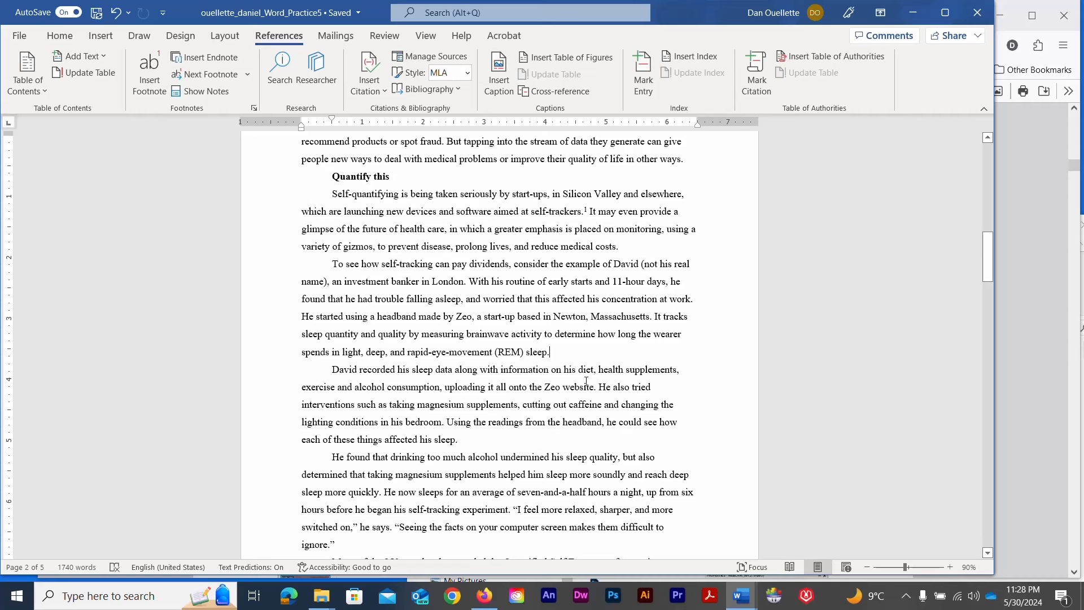
Start a new book source with the author's name, title 'Living with Technology' and year 2016
left_click(379, 92)
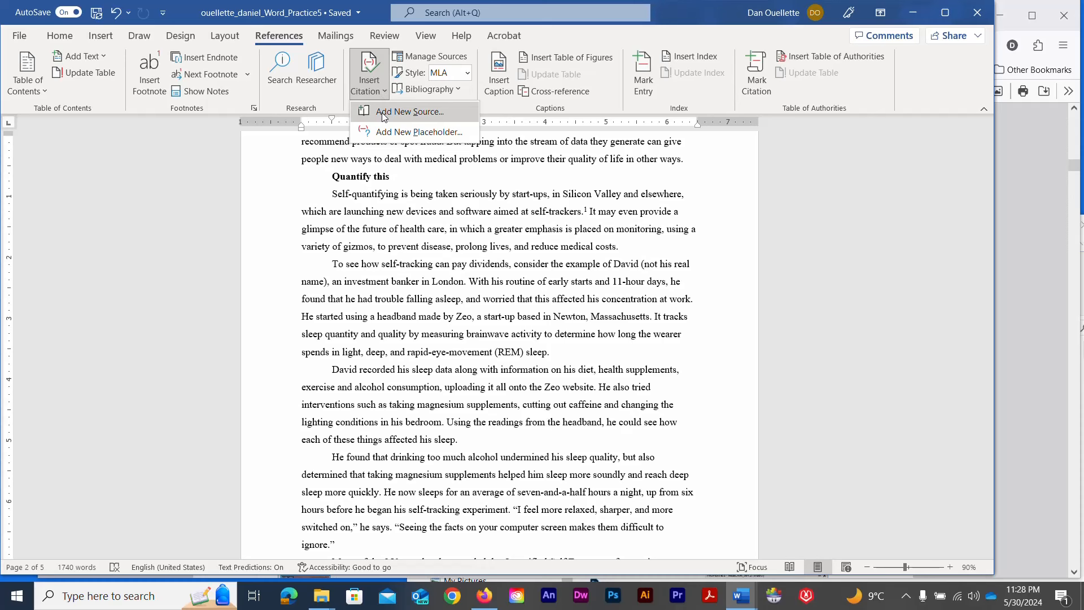
left_click(381, 113)
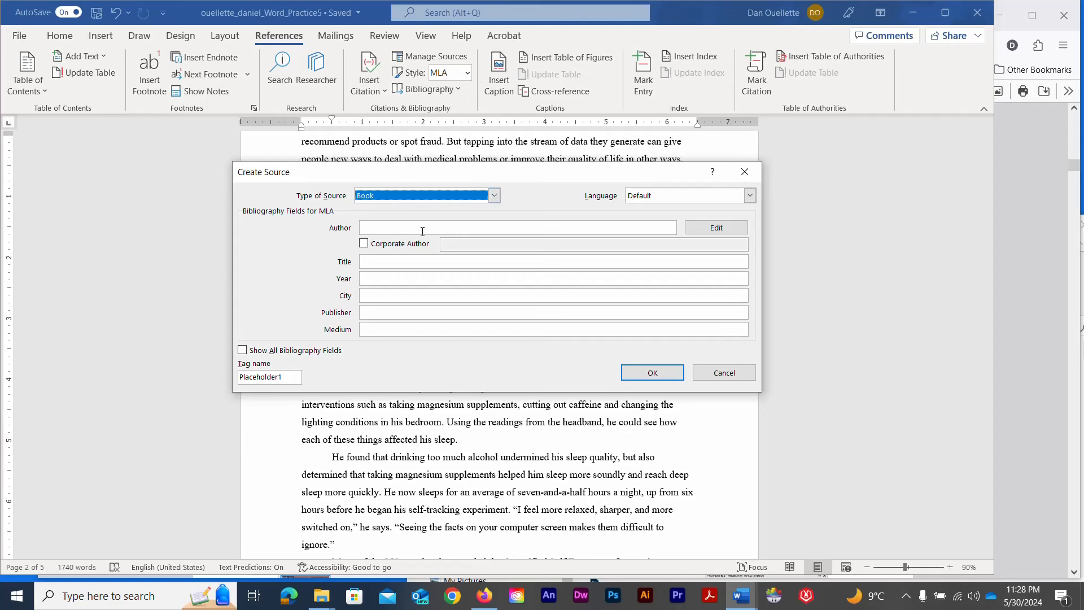
left_click(385, 231)
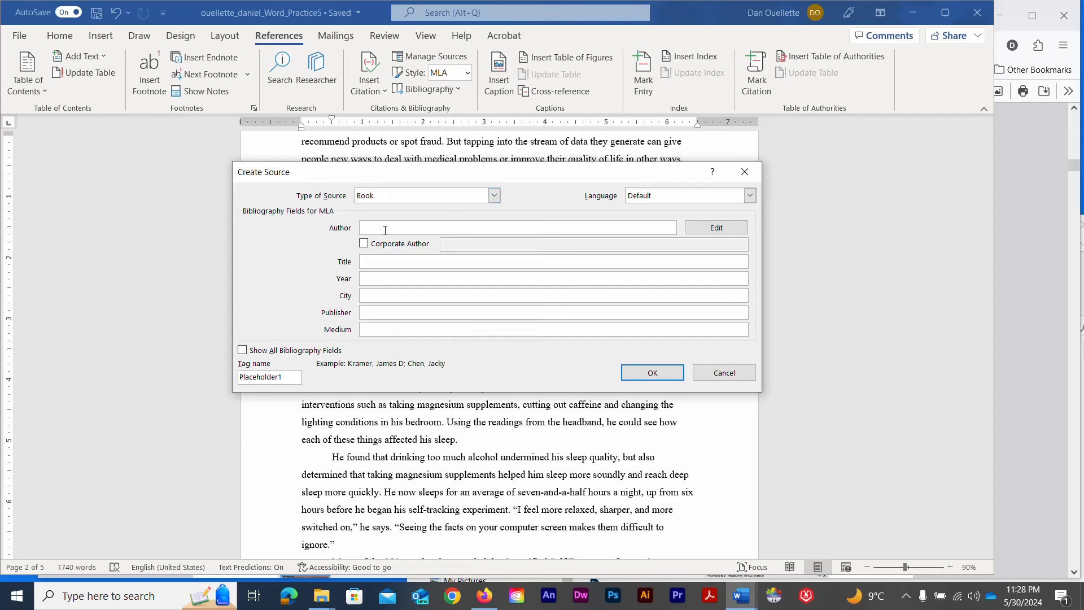
left_click(368, 265)
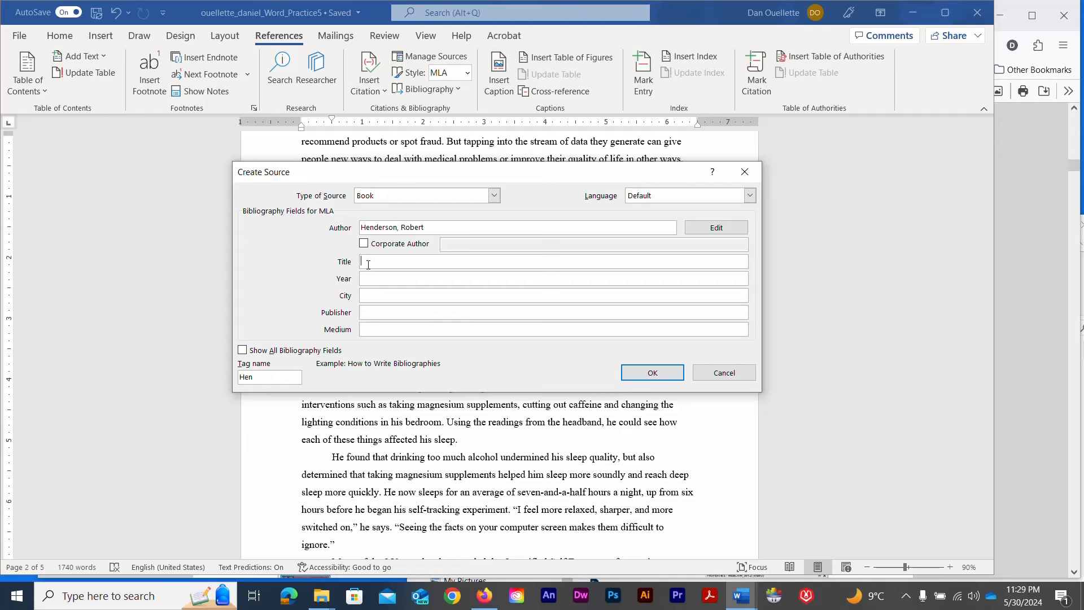
type("Living with Technology")
left_click(372, 277)
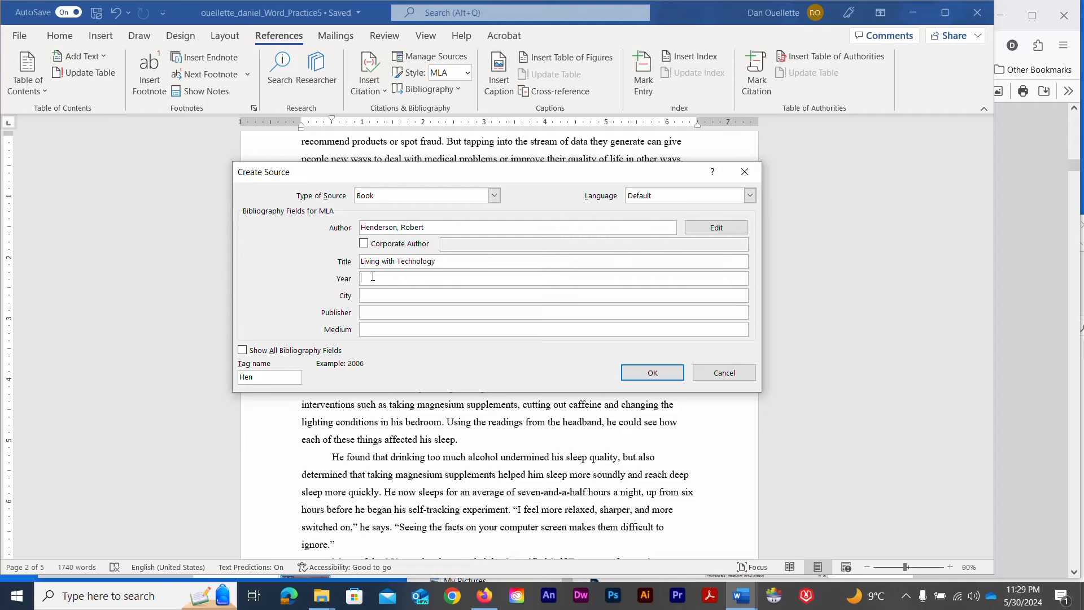
type("2016")
Add city Chicago, publisher Grant Publishing and medium Print, then insert the citation
left_click(379, 297)
type("Chicago")
left_click(378, 310)
type("gr")
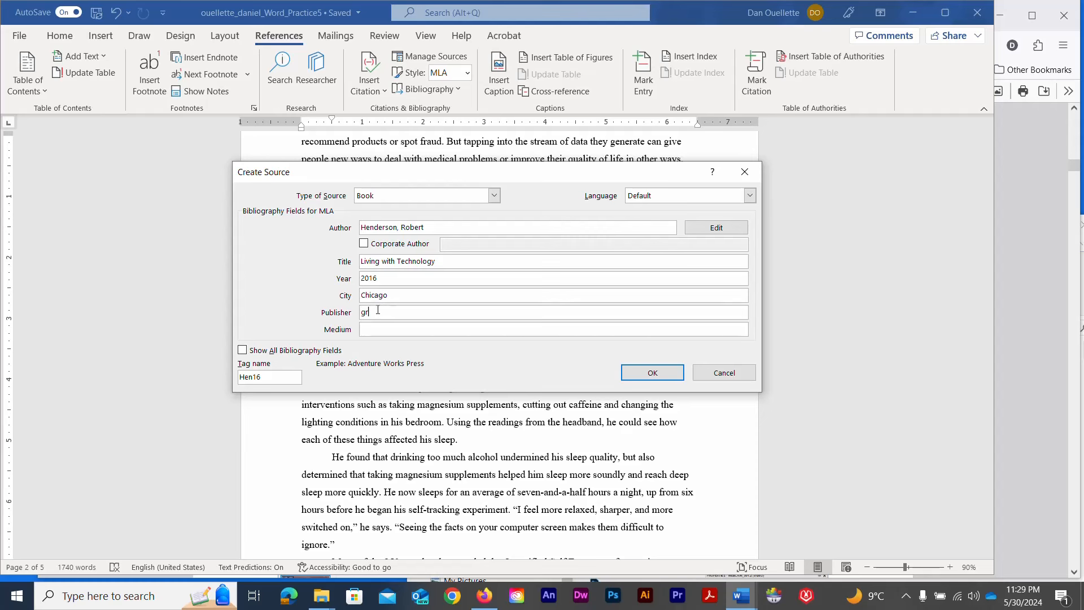
key("BackSpace")
key("BackSpace")
type("Grant Publishing")
left_click(381, 333)
type("Print")
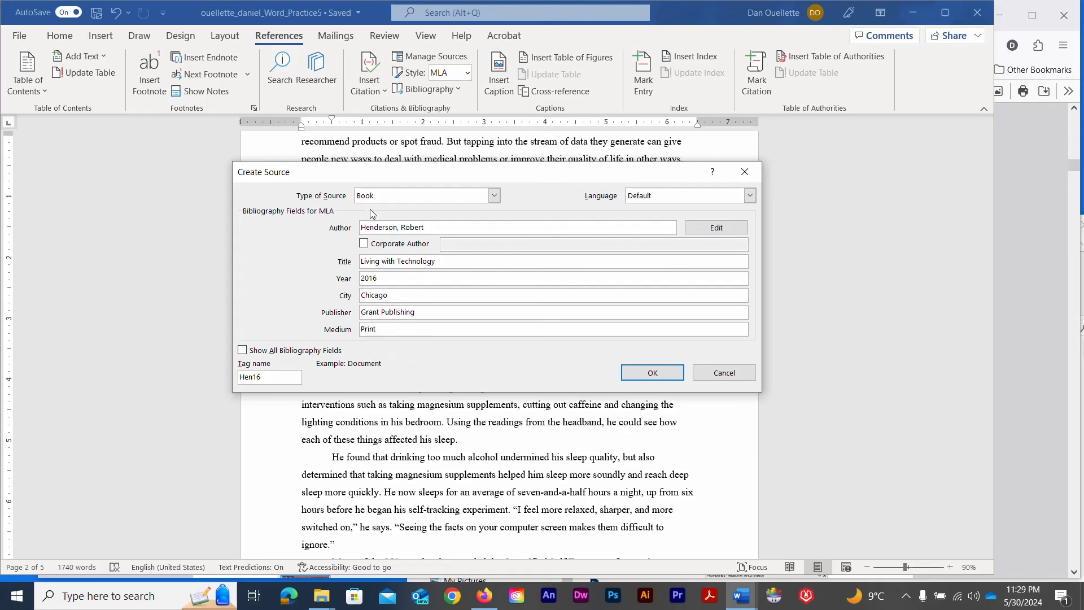
left_click(632, 373)
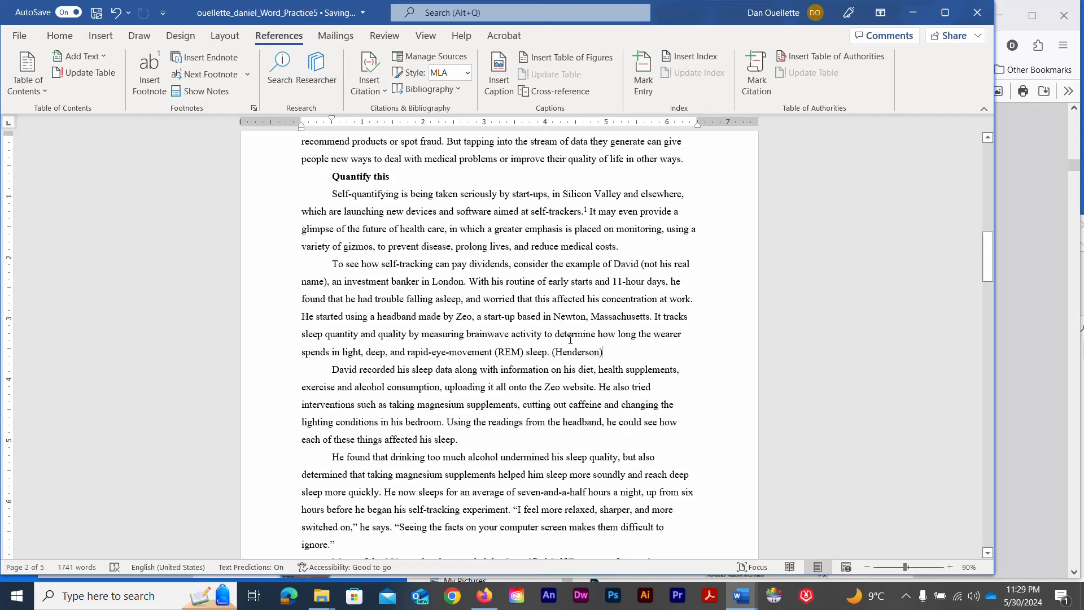
Edit the citation after the REM sleep sentence to include page 4
left_click(578, 355)
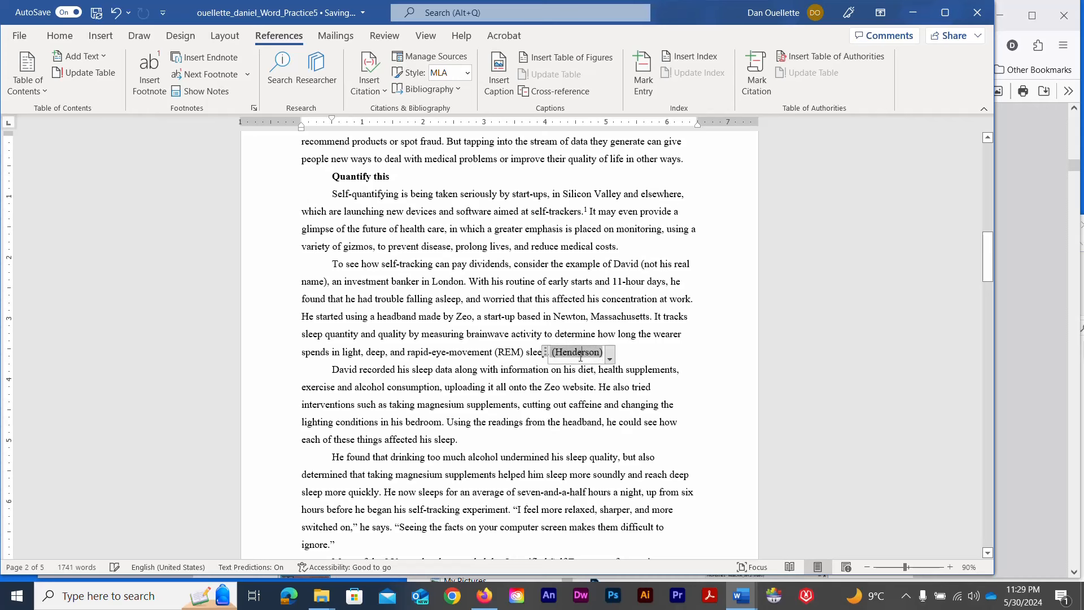
left_click(609, 358)
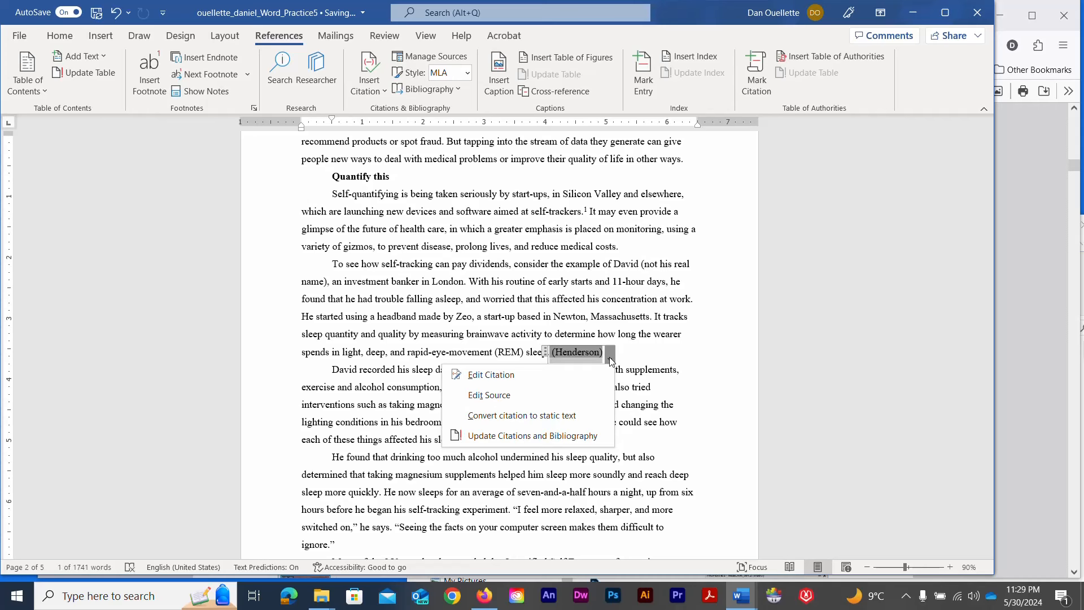
left_click(546, 373)
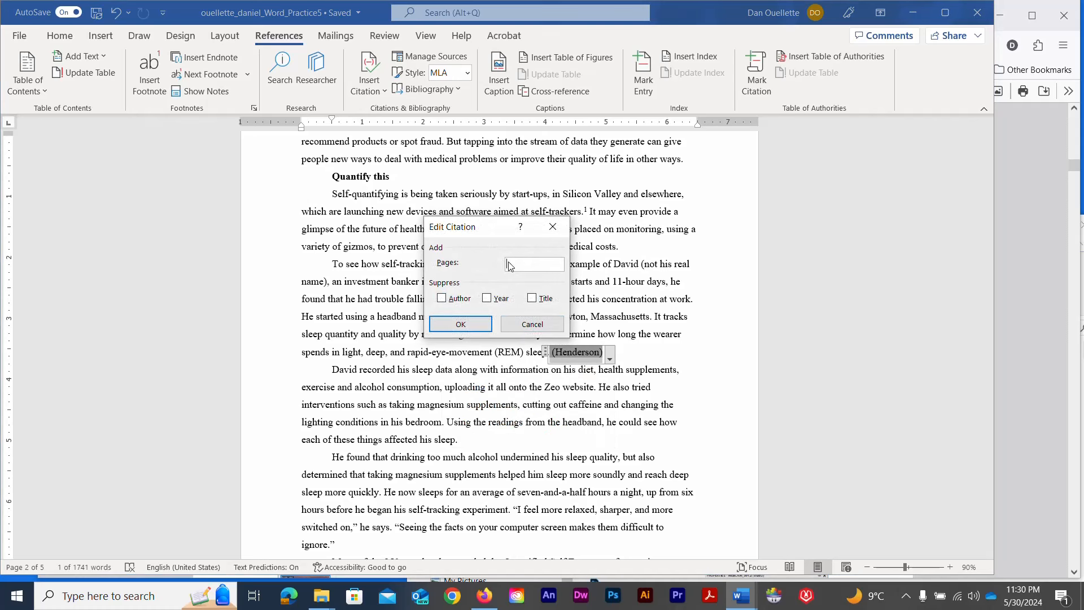
type("4")
left_click(471, 323)
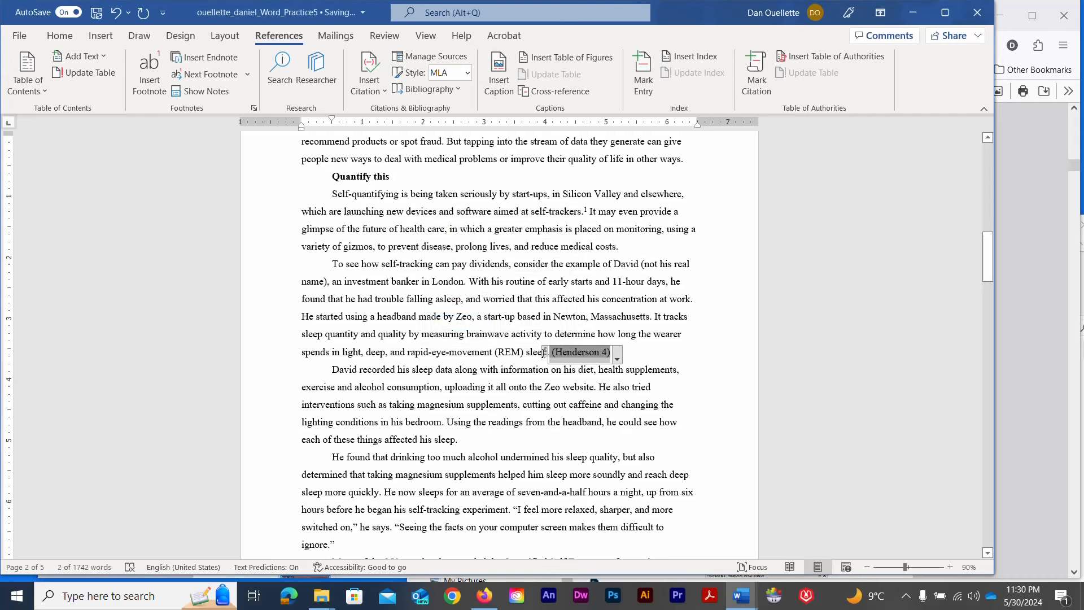
left_click(644, 354)
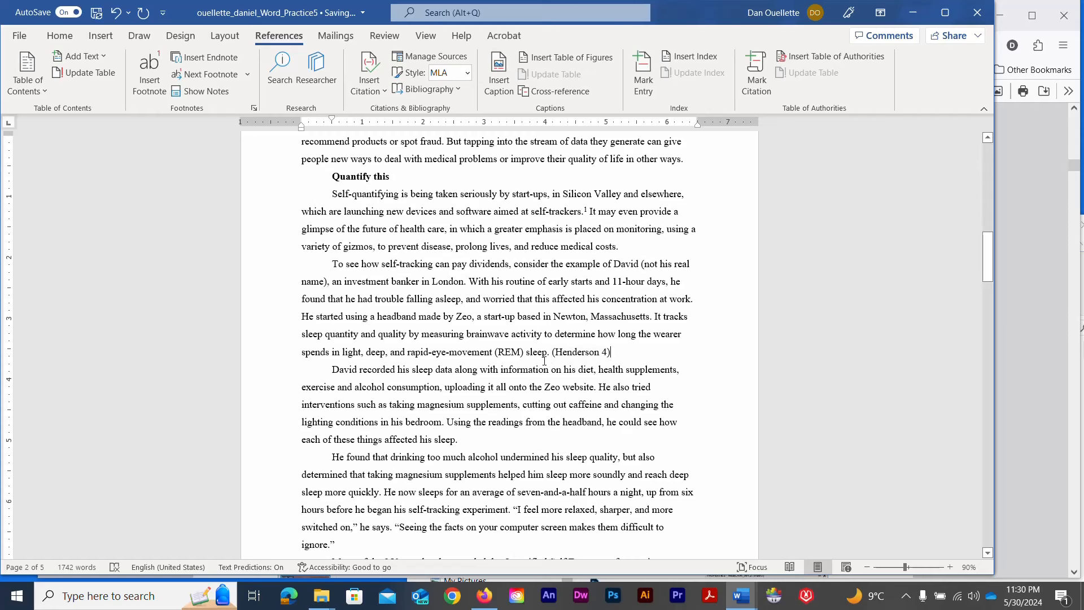
scroll(544, 361, "down", 2)
scroll(544, 361, "down", 1)
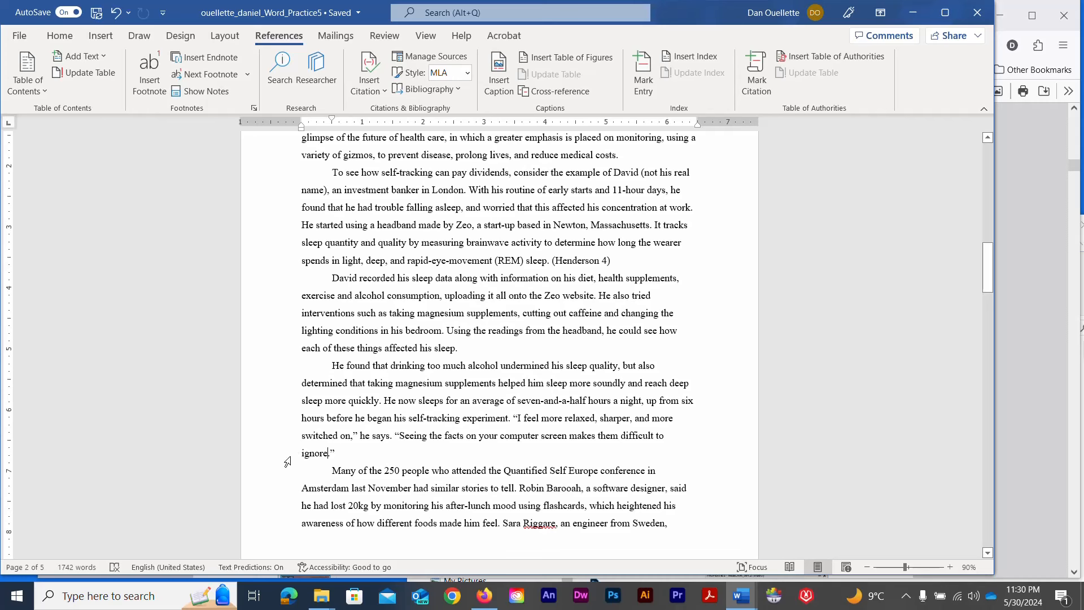
Start a new source with its two authors and title 'Impact of Technology on Mental Health'
left_click(378, 95)
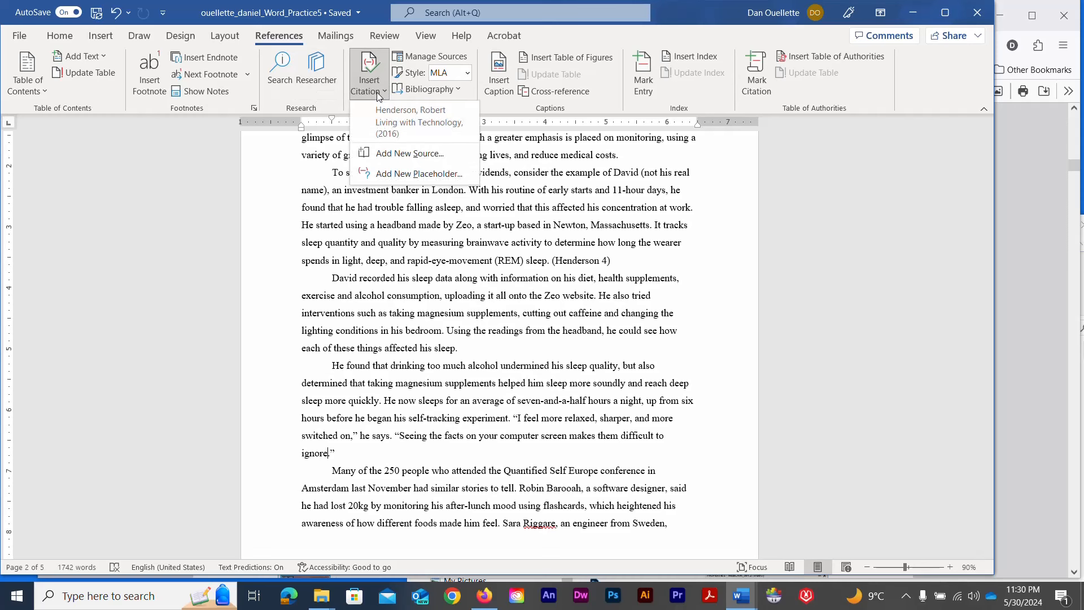
left_click(398, 152)
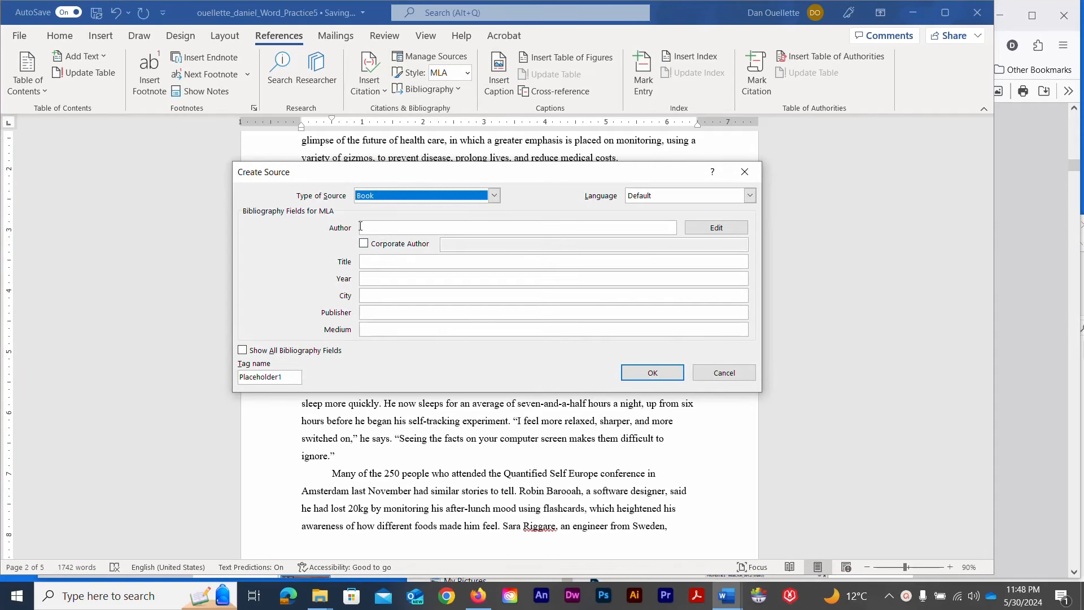
left_click(373, 226)
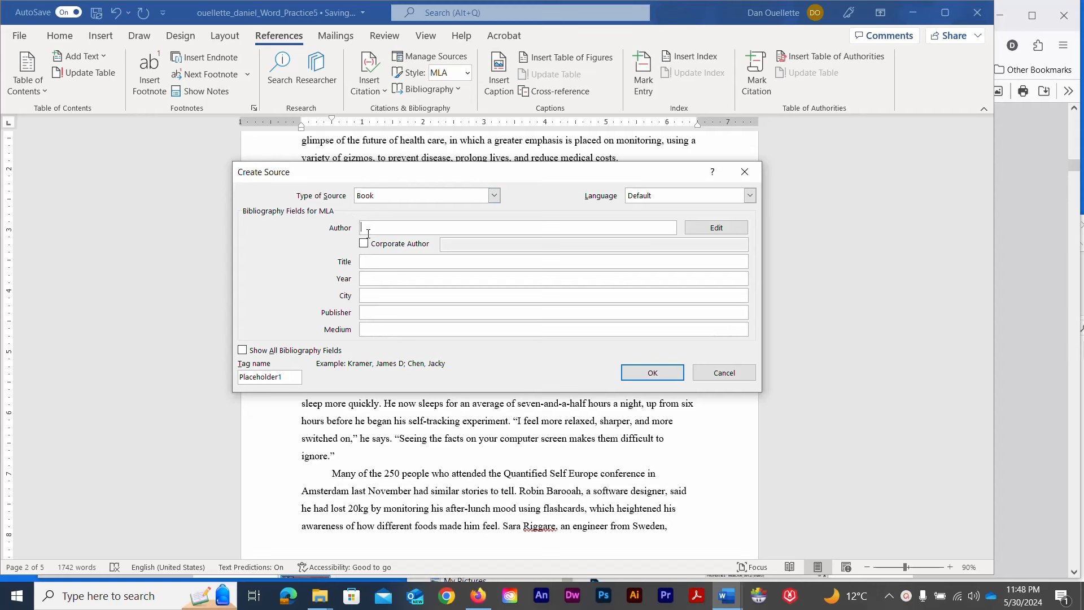
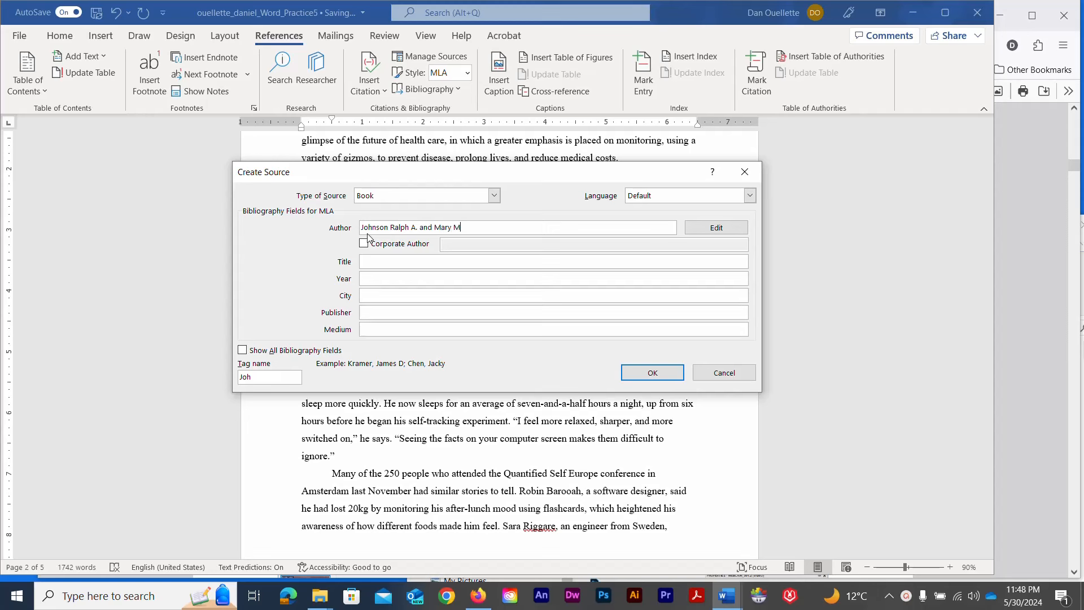
left_click(372, 262)
type("Impact of")
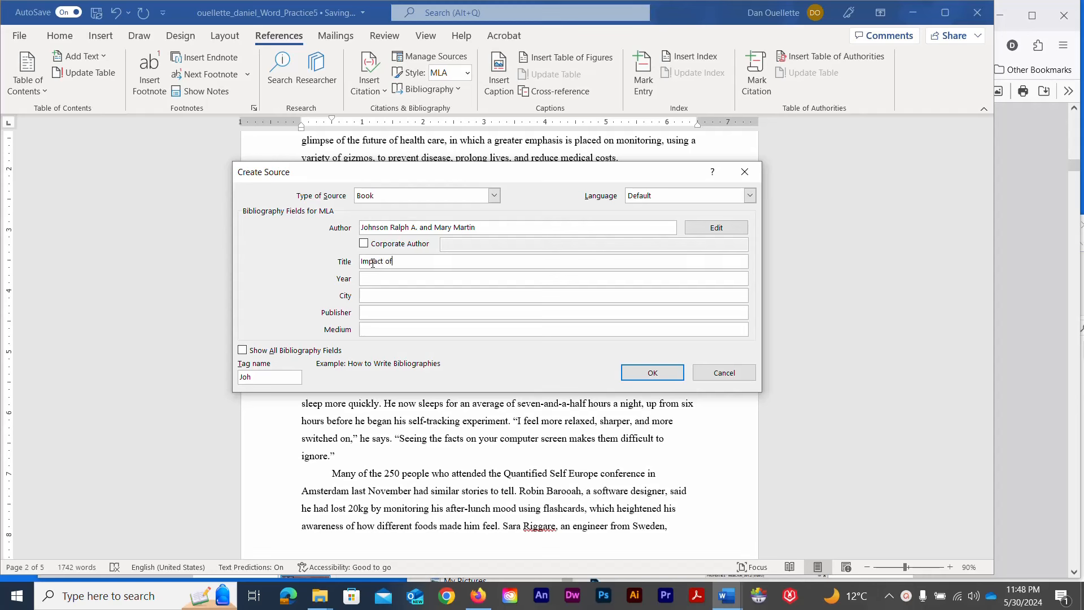
type(" Technology on Mental")
type("Health")
Fill in year 2015, city New York, publisher The IT Press, medium Print, and insert the citation
left_click(379, 281)
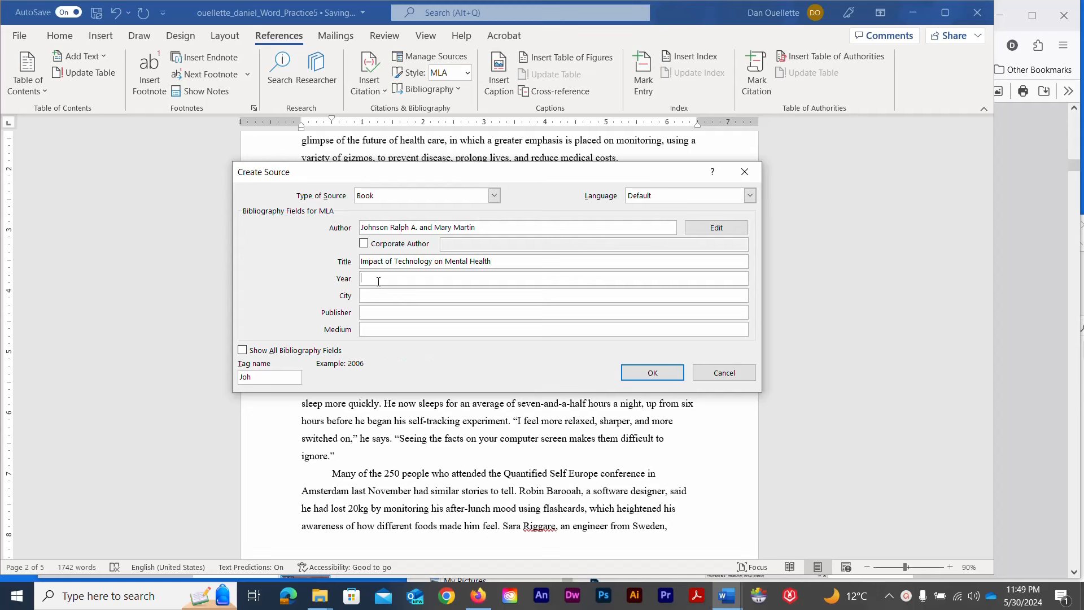
type("20")
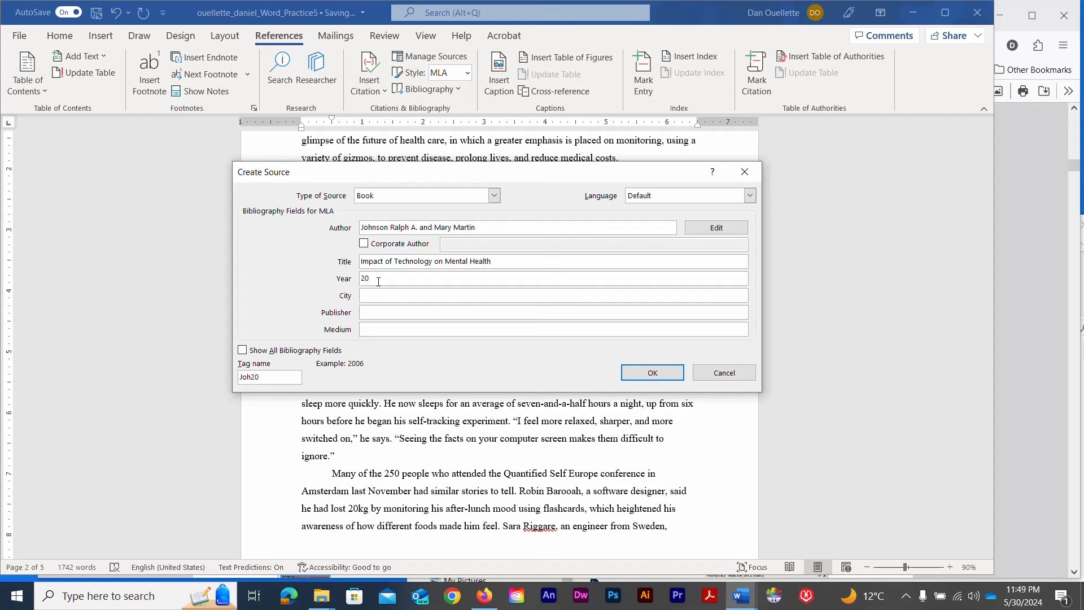
type("15")
left_click(381, 295)
type("New York")
left_click(385, 314)
type("The IT Press")
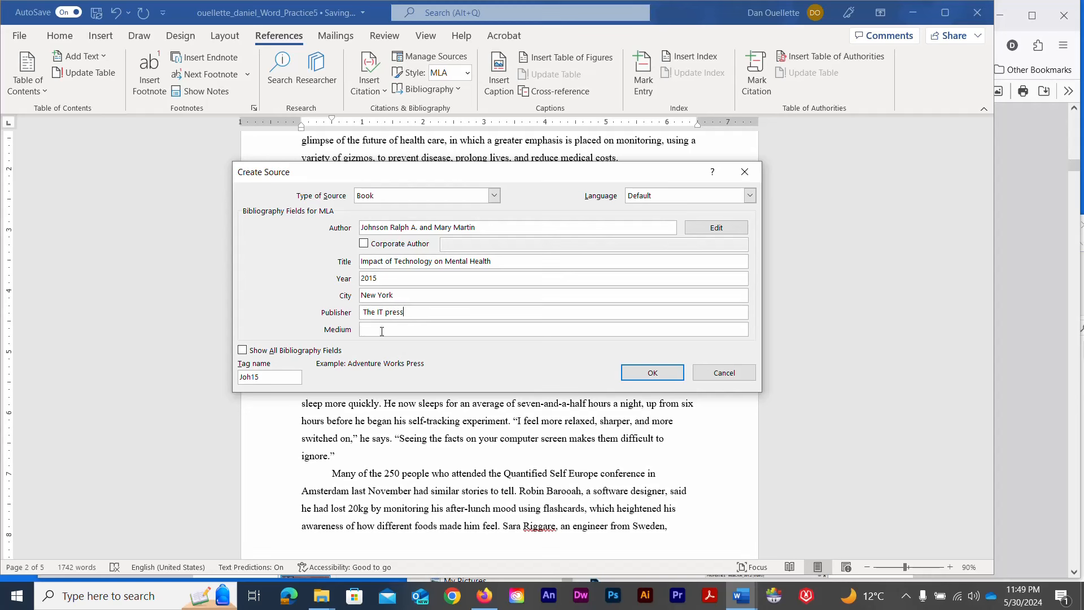
left_click(381, 332)
type("Prin")
type("t")
left_click(636, 377)
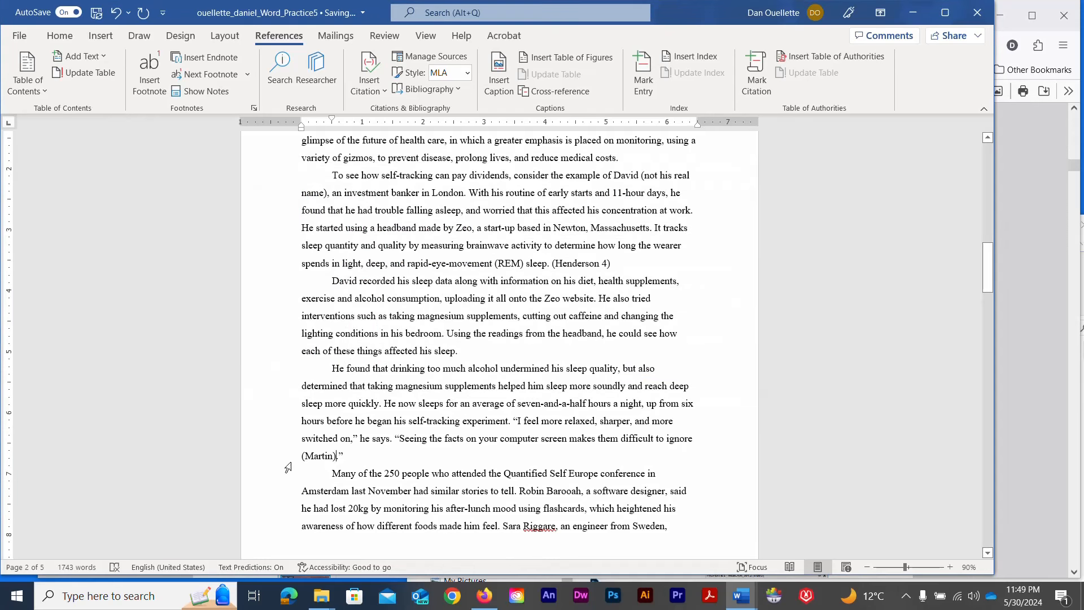
left_click(332, 458)
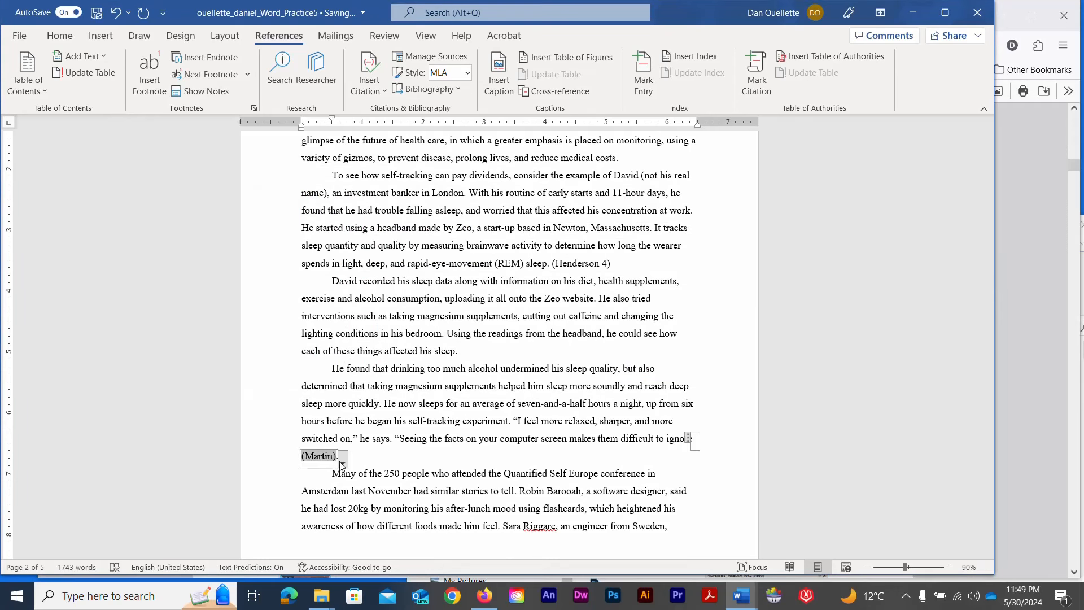
Edit the 'difficult to ignore' citation to include page 25
left_click(342, 462)
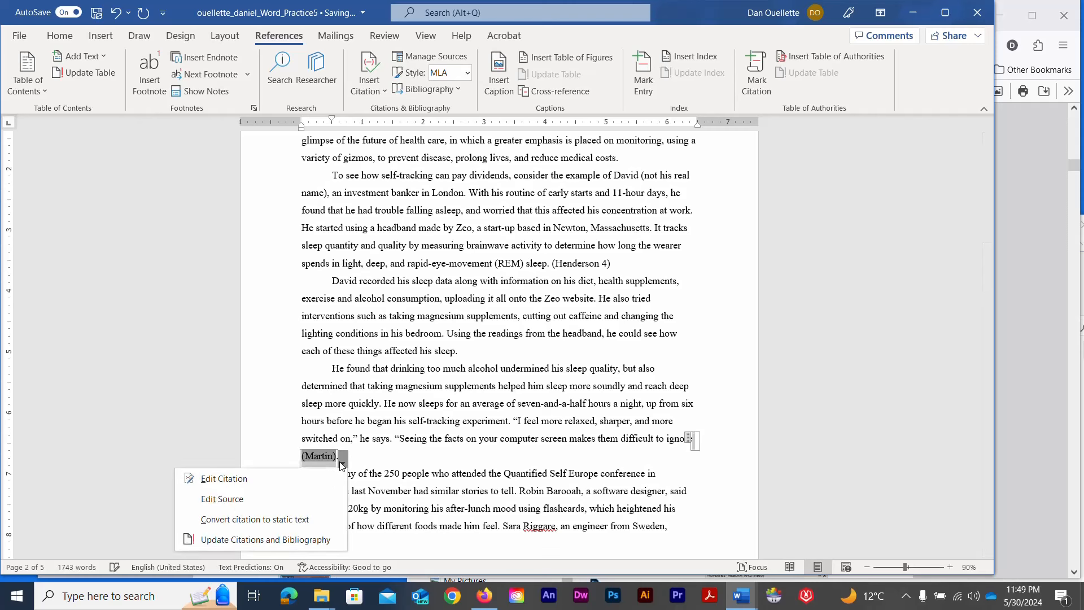
left_click(275, 479)
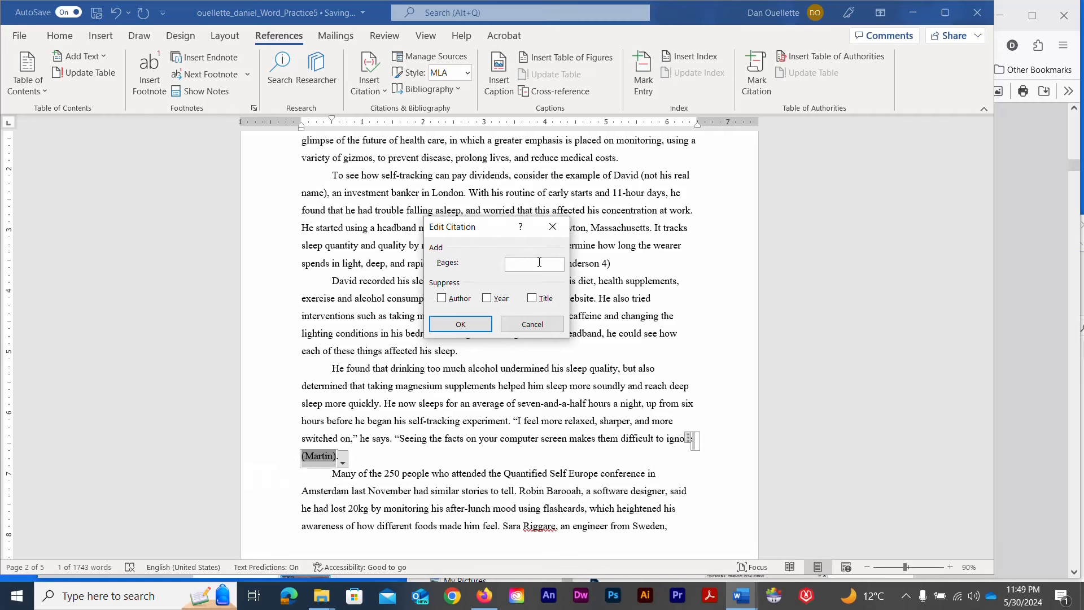
type("25")
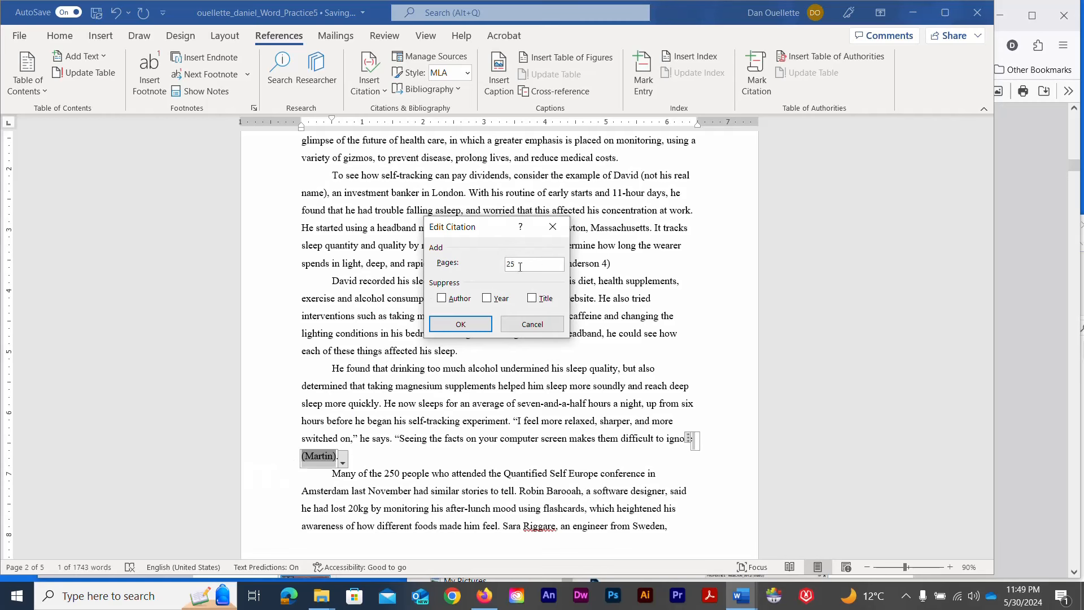
left_click(484, 323)
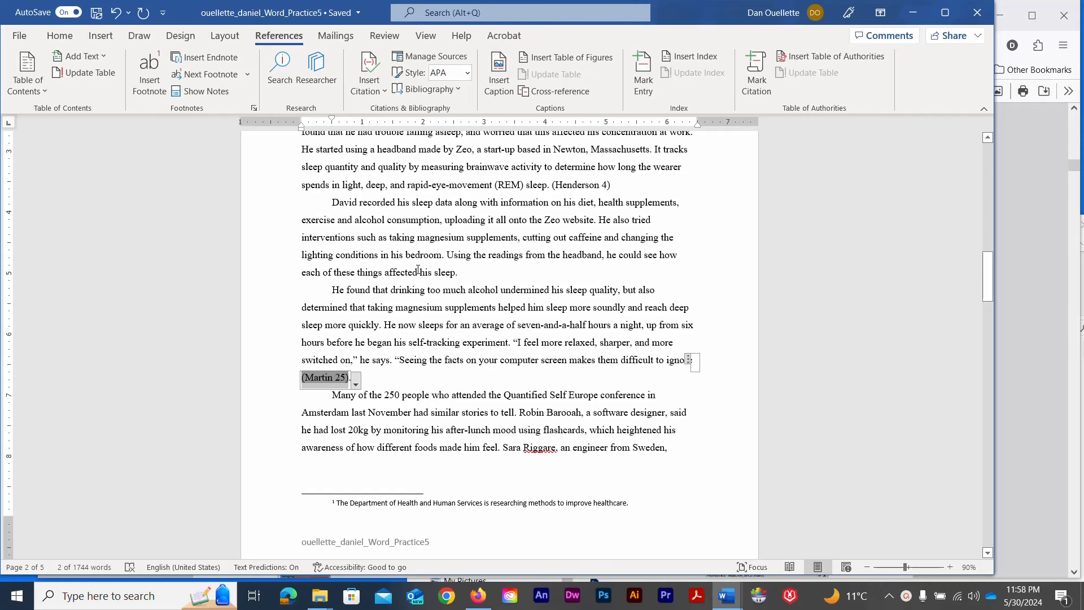
After 'improve her balance.' on page 3, start a new source of type Web site
scroll(418, 270, "down", 3)
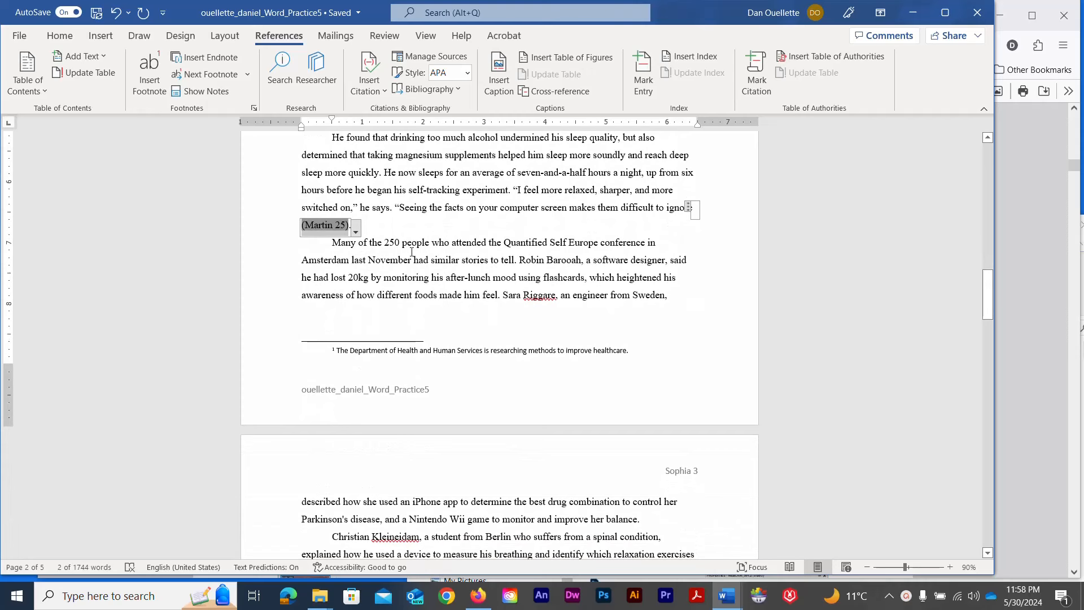
scroll(422, 250, "down", 4)
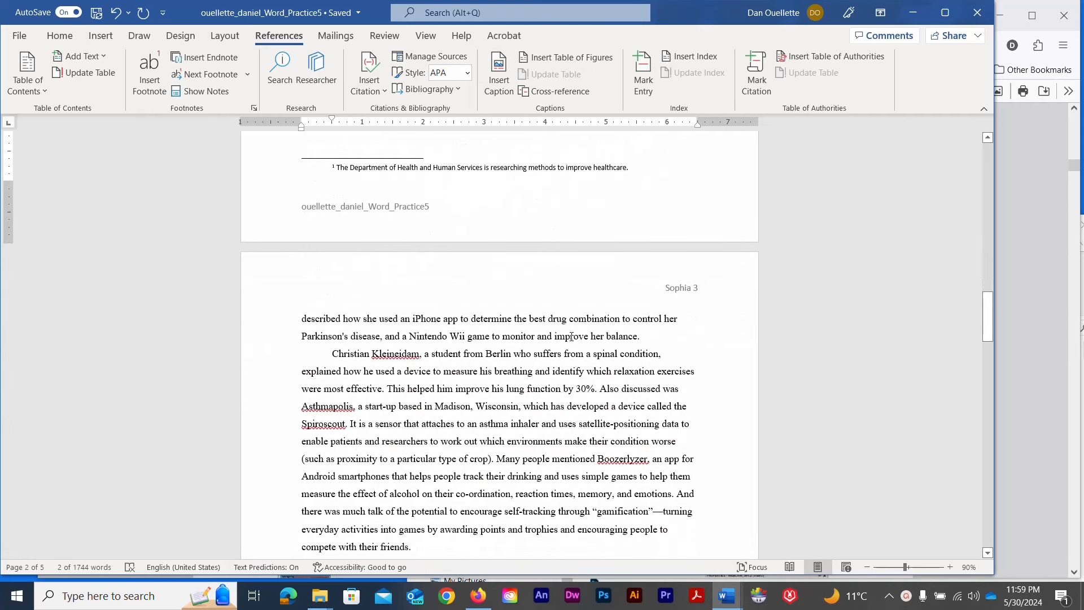
left_click(657, 333)
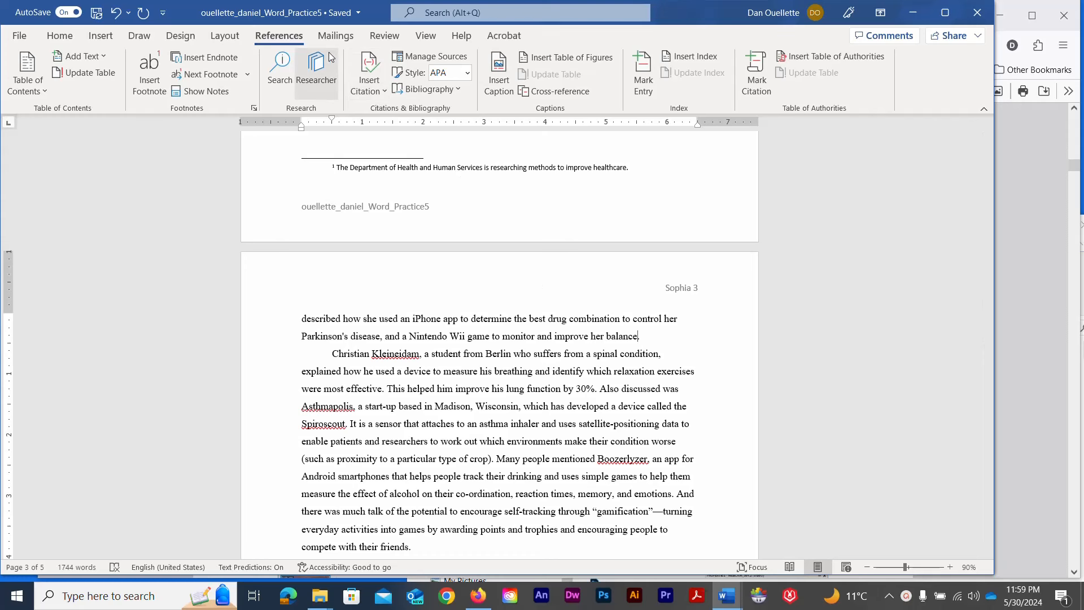
left_click(371, 92)
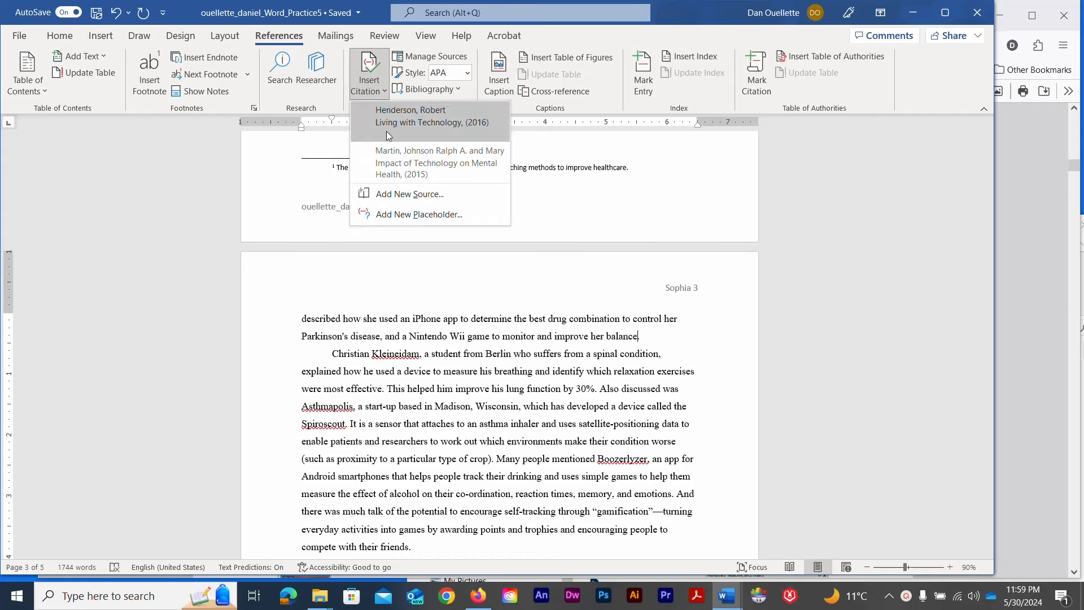
left_click(395, 194)
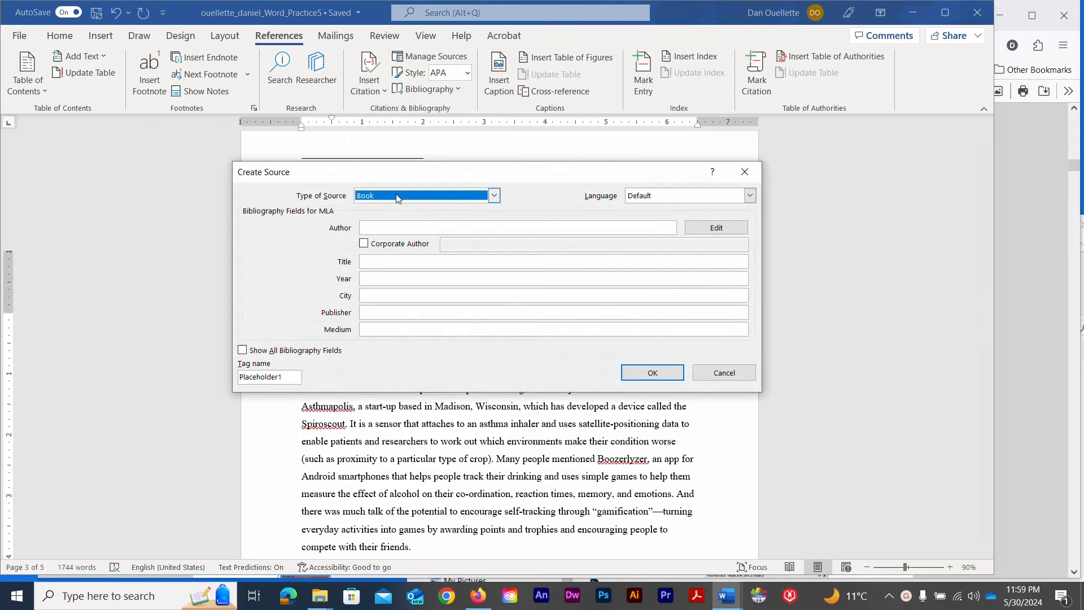
left_click(495, 196)
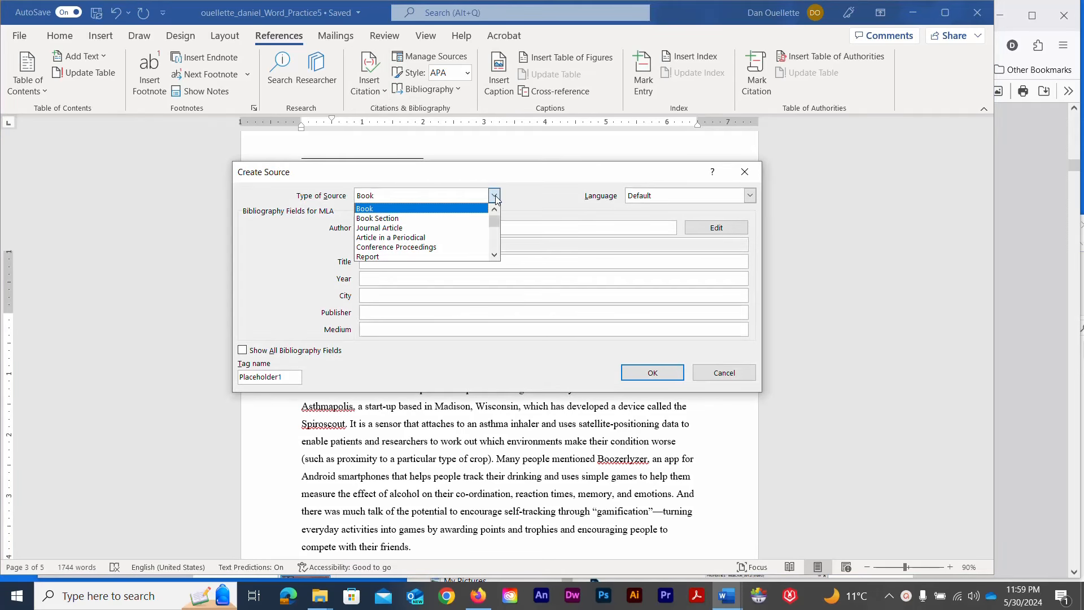
scroll(416, 233, "down", 2)
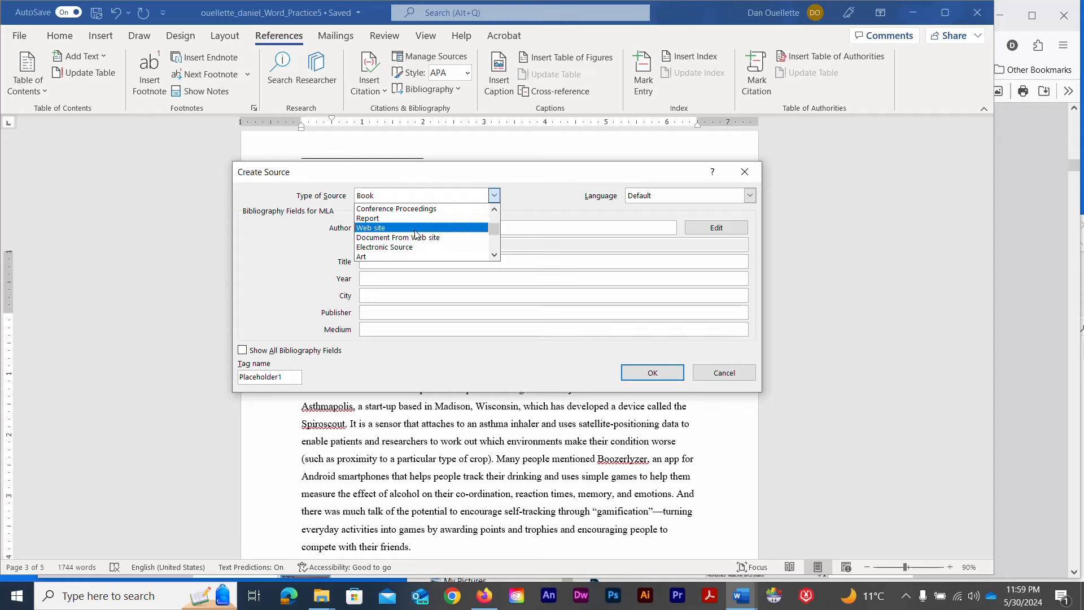
left_click(416, 233)
left_click(393, 226)
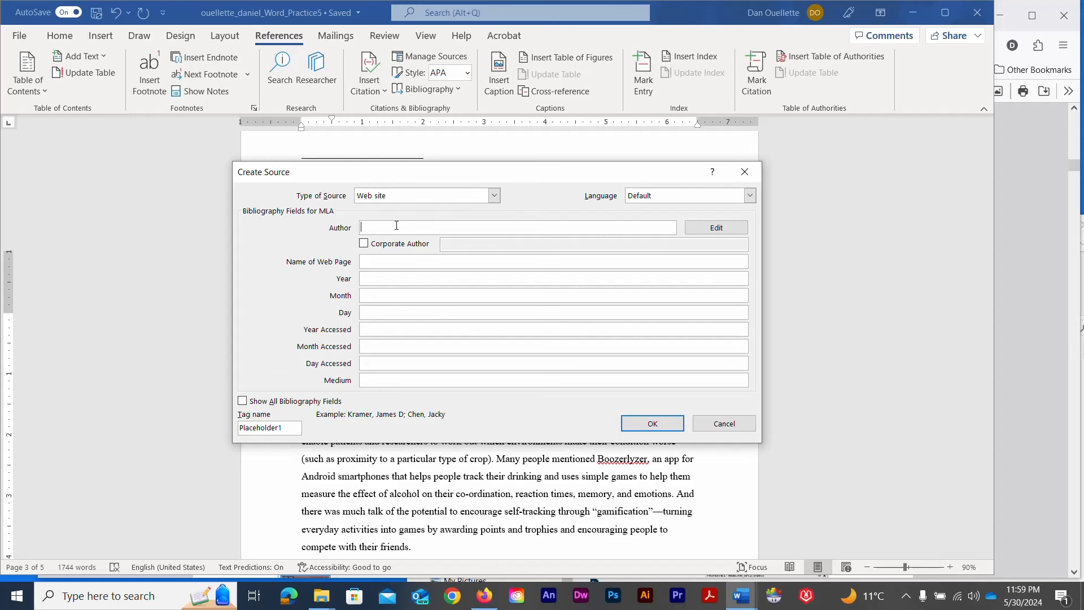
Enter the web page's author, name 'NIH 2014 - April Brief' and date 29 April 2017
type("Jones, B. E.")
left_click(414, 261)
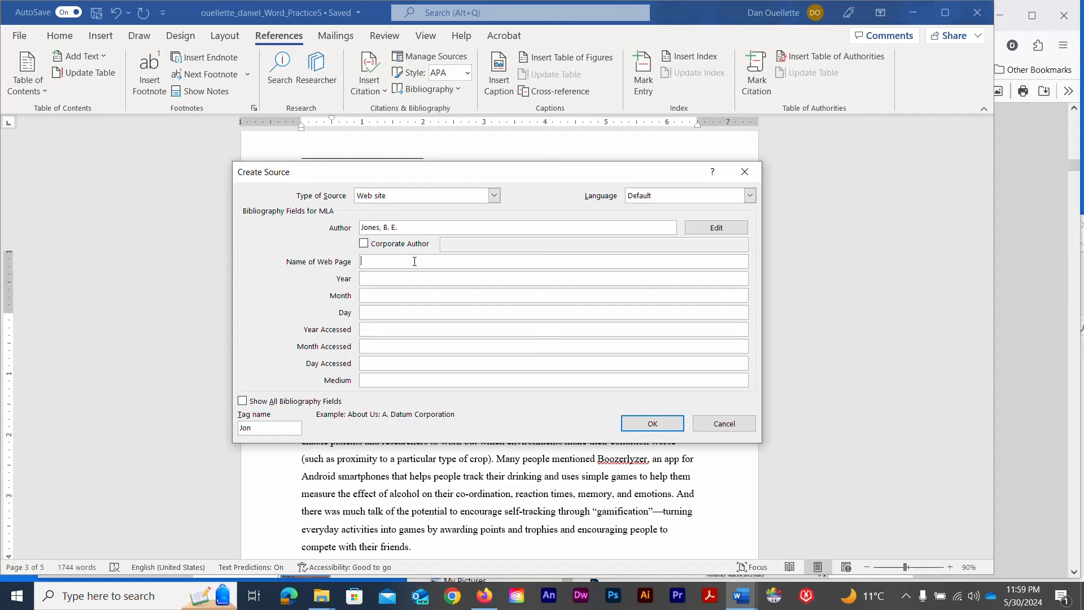
type("NIH 2014 - April Brief")
key("Tab")
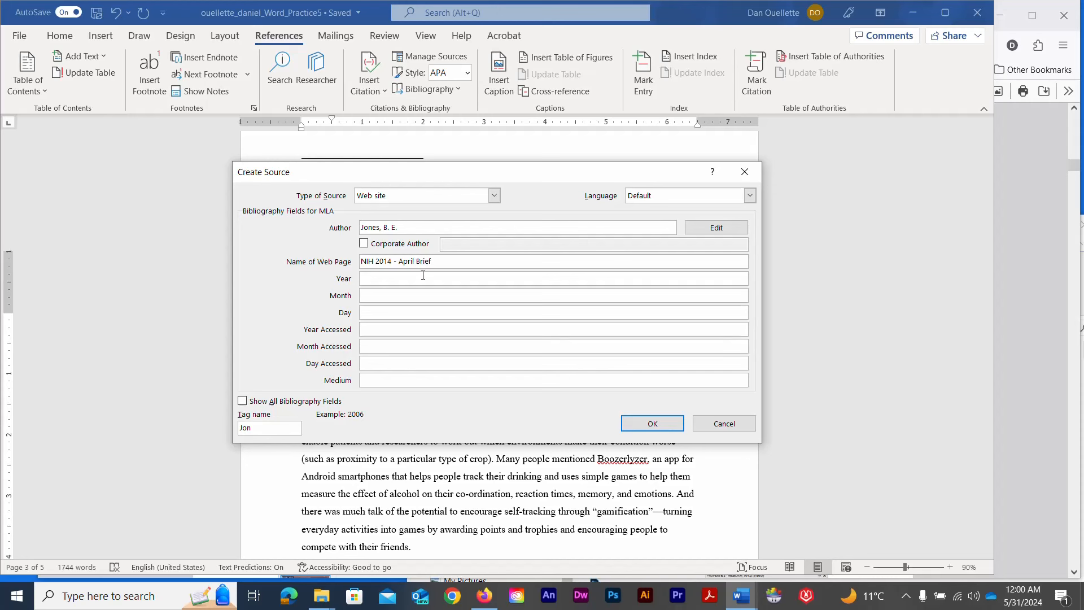
type("2017")
key("Tab")
type("Apri")
left_click(371, 314)
type("29")
Set the accessed date to 30 May 2024 and medium Web, then insert the citation
left_click(379, 330)
type("2024")
left_click(385, 348)
type("May")
left_click(390, 361)
type("30")
left_click(390, 378)
type("Web")
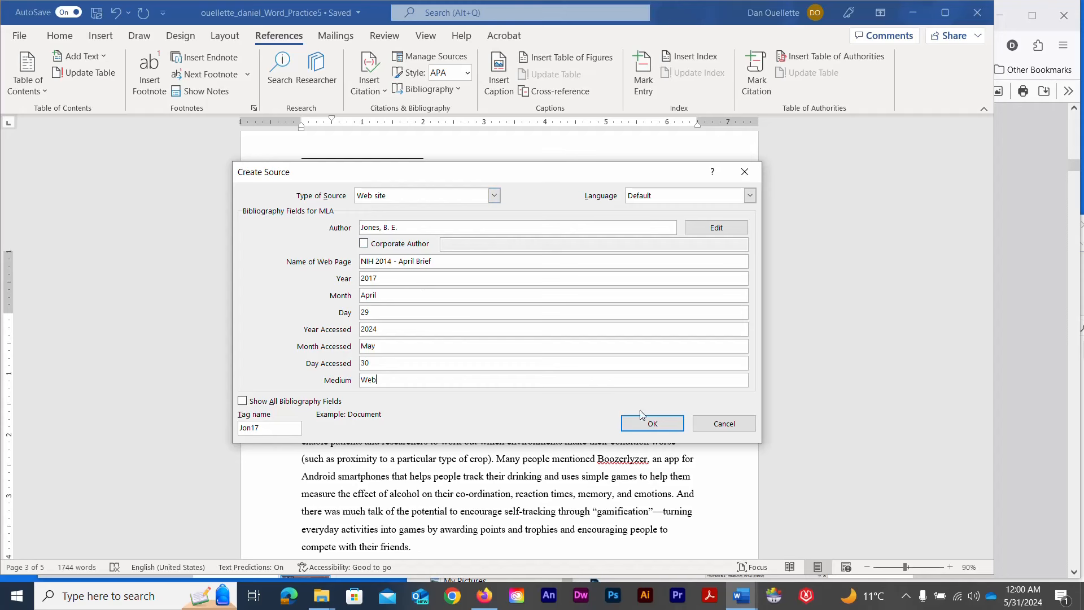
left_click(638, 427)
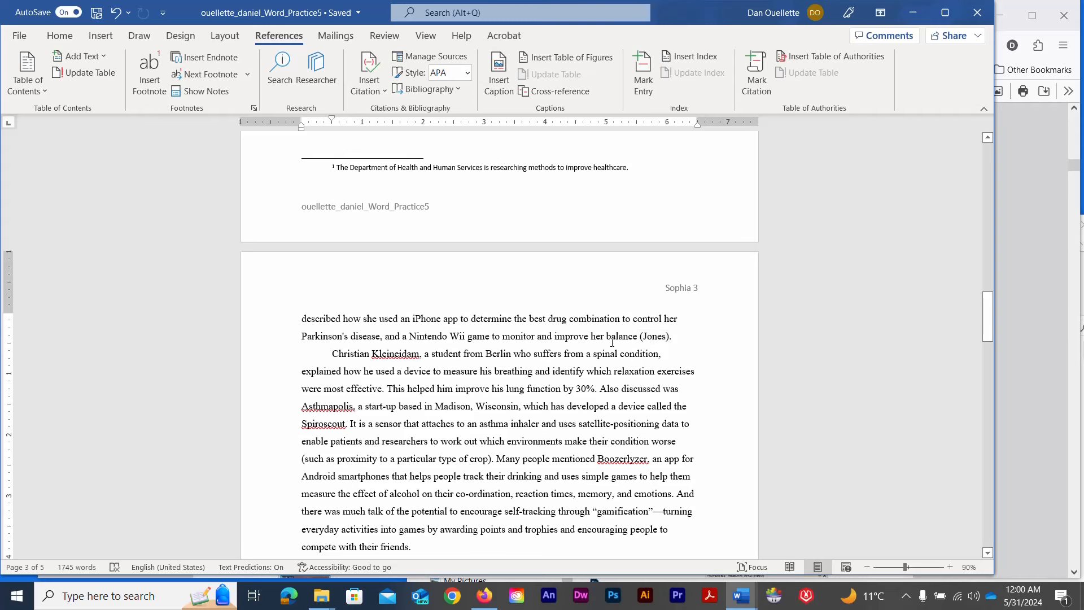
Add an empty paragraph after the essay's last line and insert a page break
scroll(609, 340, "down", 6)
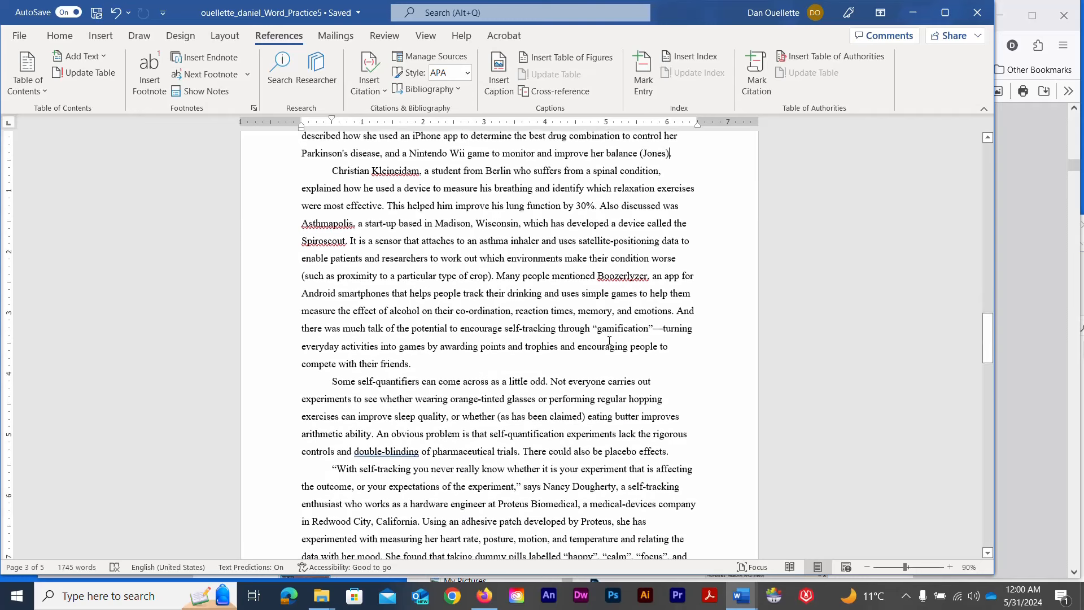
scroll(609, 341, "down", 15)
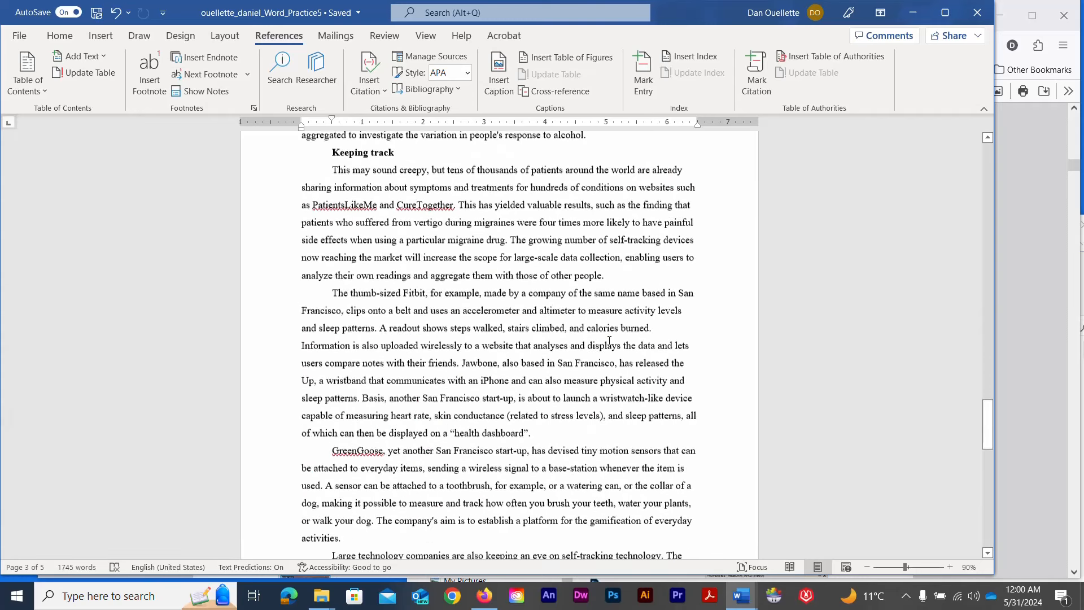
scroll(609, 340, "down", 7)
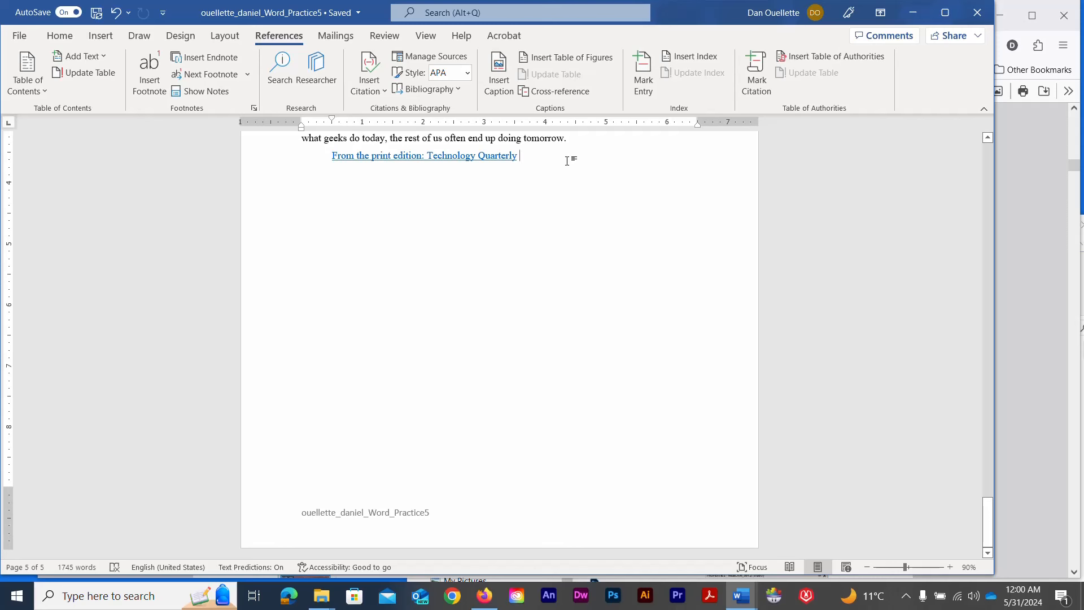
key("Return")
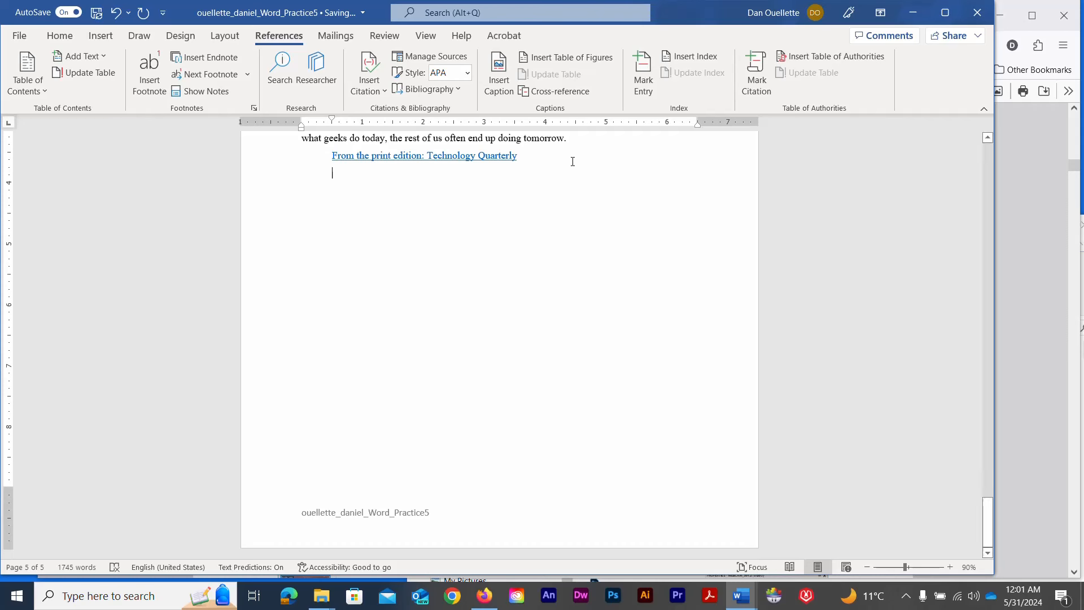
left_click(214, 43)
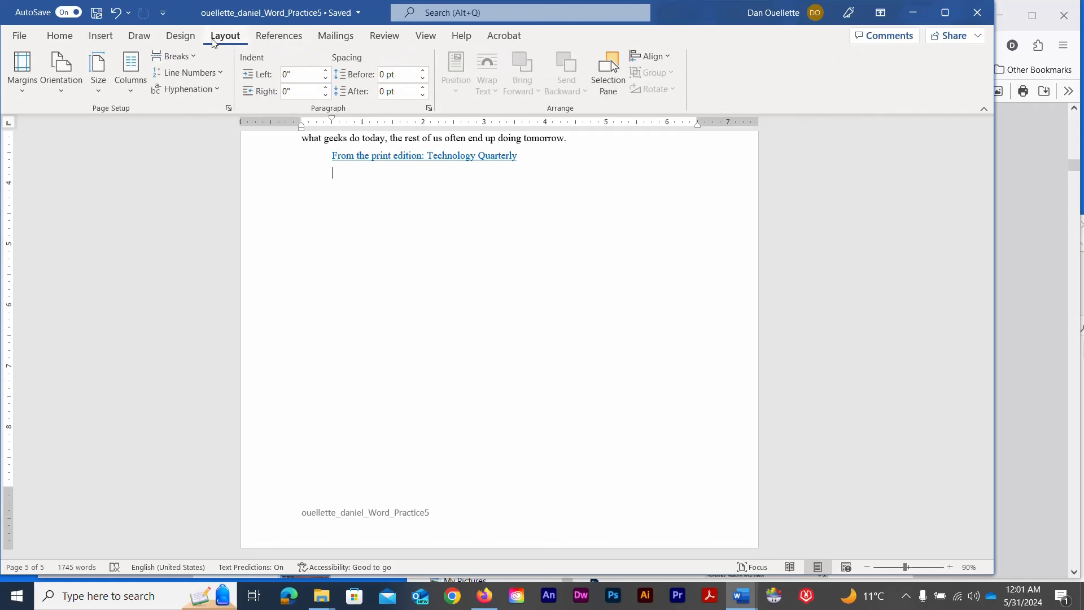
left_click(192, 58)
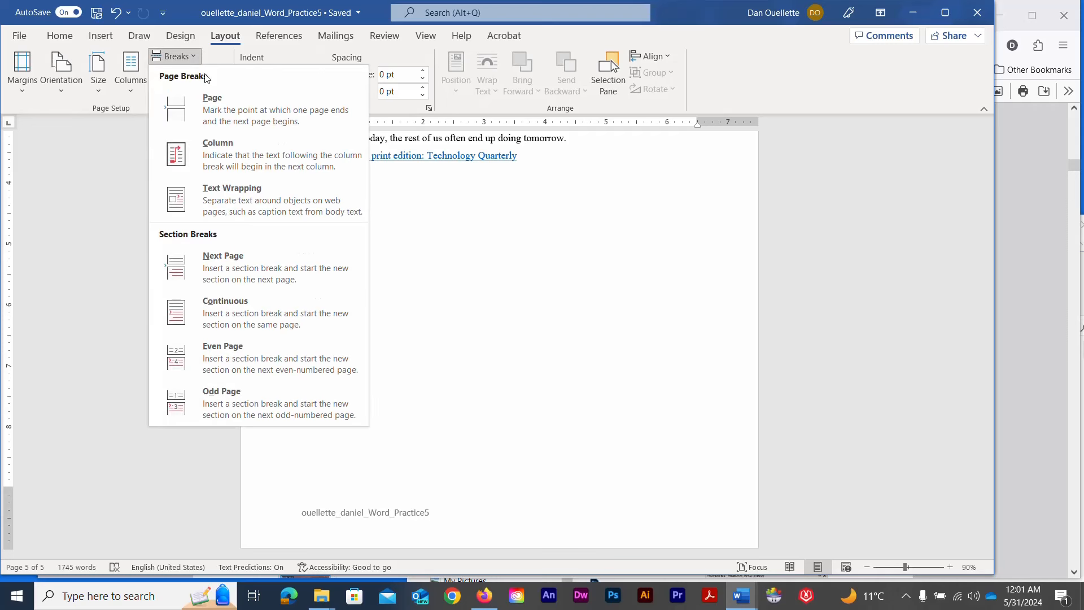
left_click(208, 101)
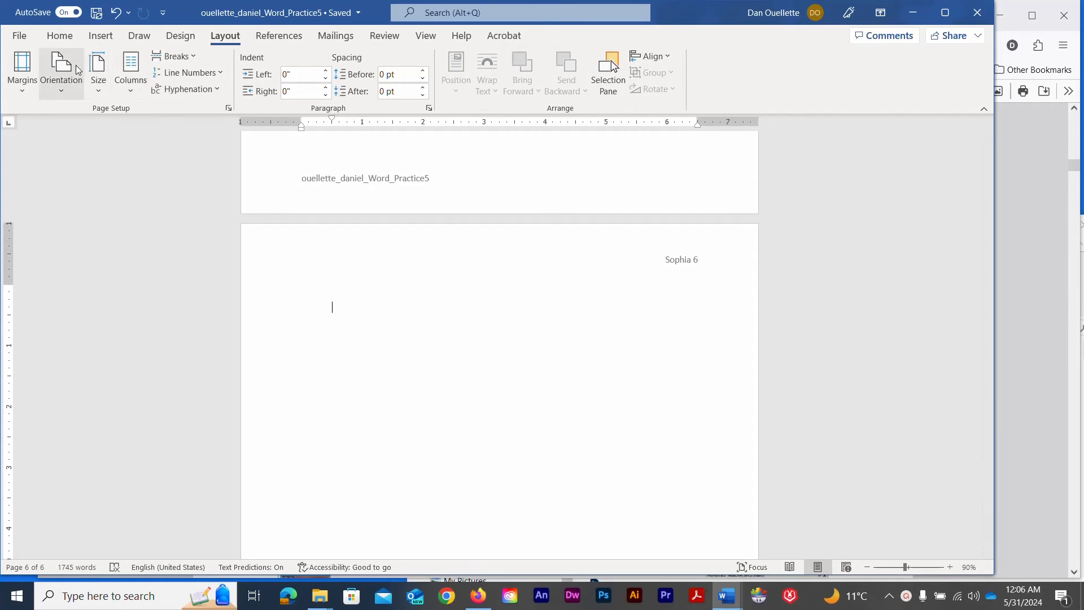
Set the page 6 paragraph's Special indentation to (none)
left_click(60, 35)
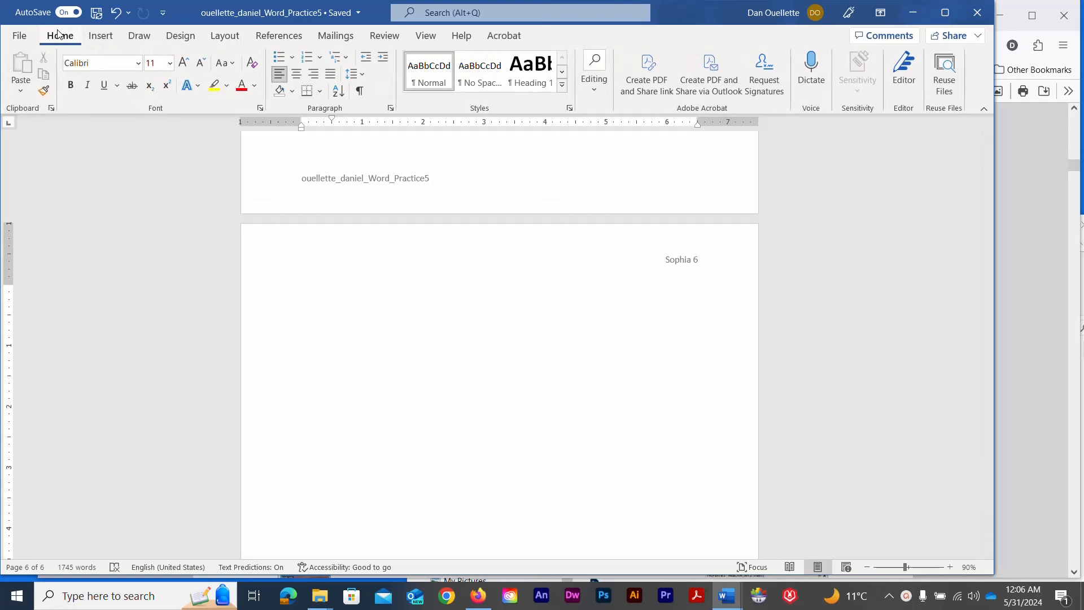
left_click(391, 108)
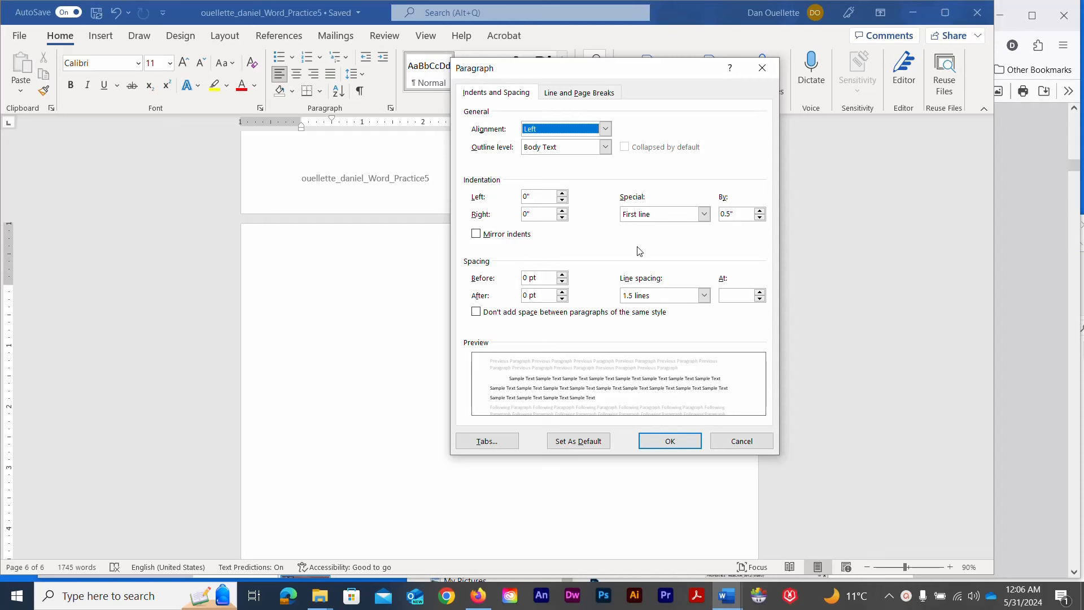
left_click(704, 215)
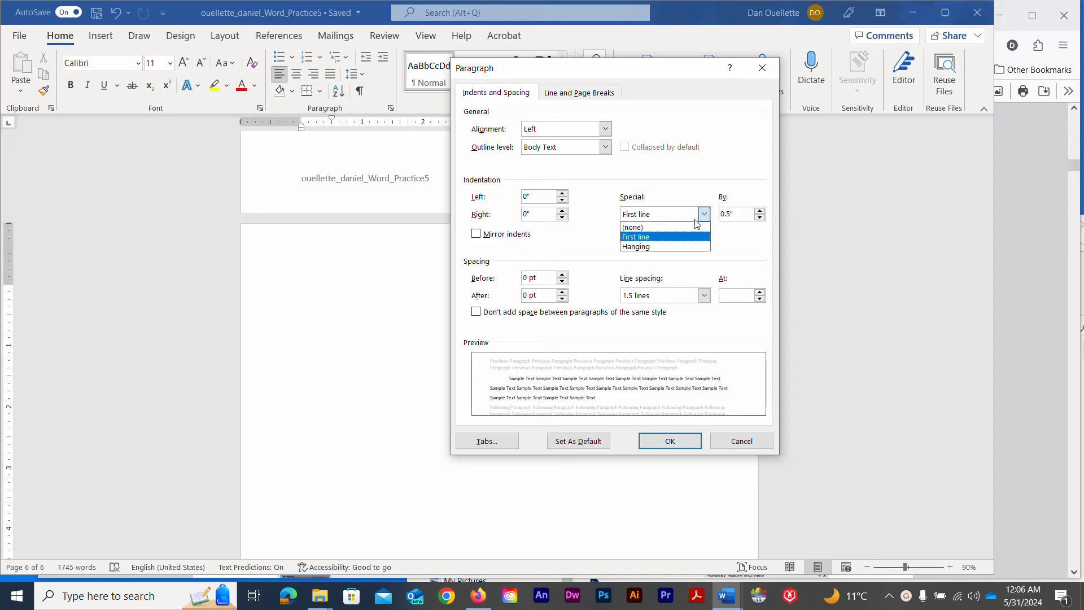
left_click(685, 227)
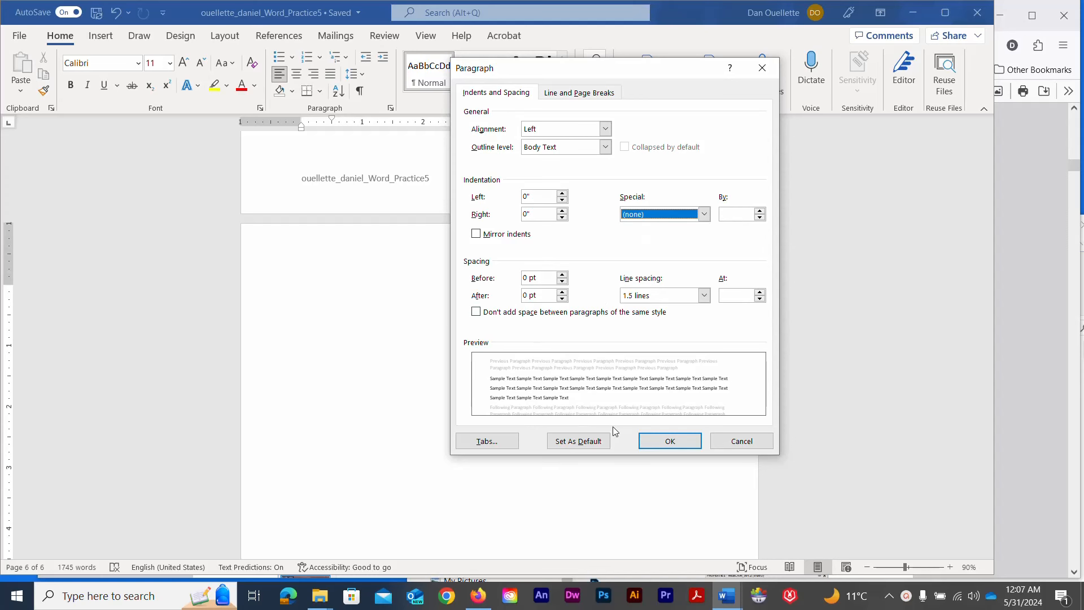
left_click(668, 440)
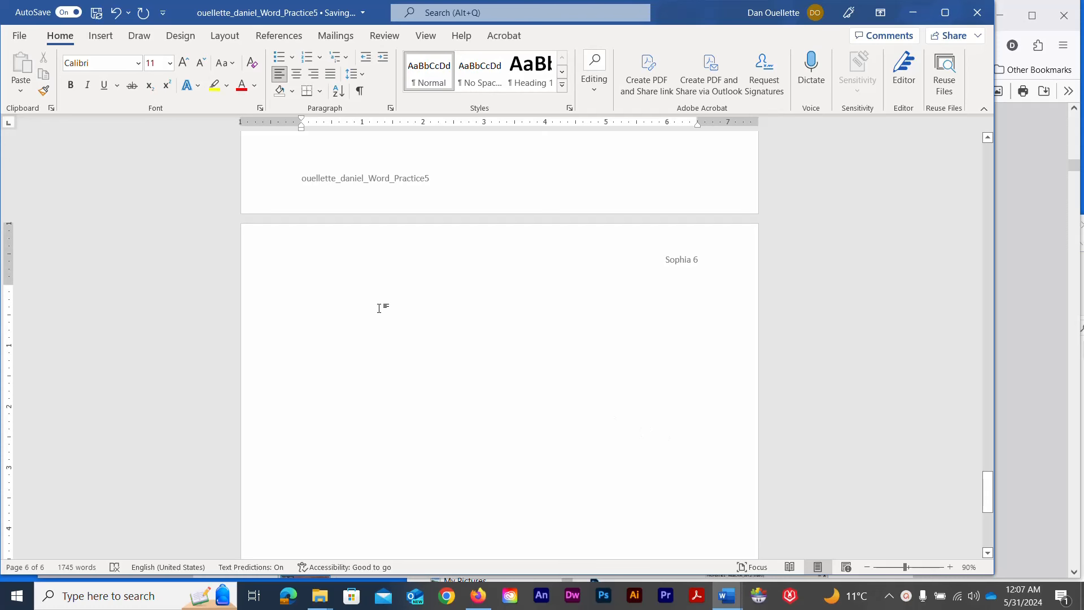
Type 'Bibliography' and set it in Arial Black at 14 pt
type("B")
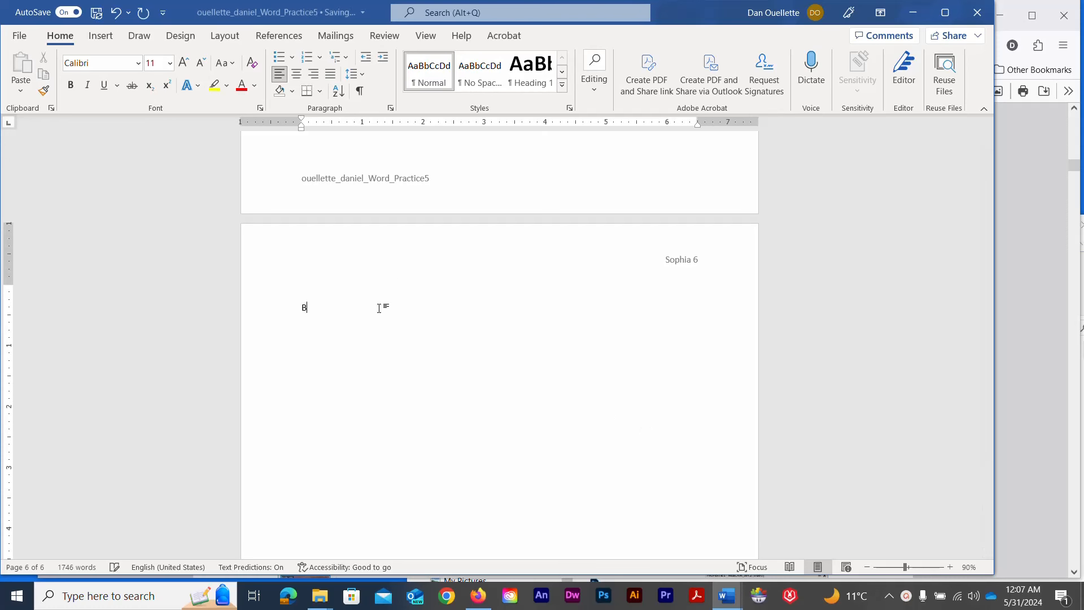
type("ibliog")
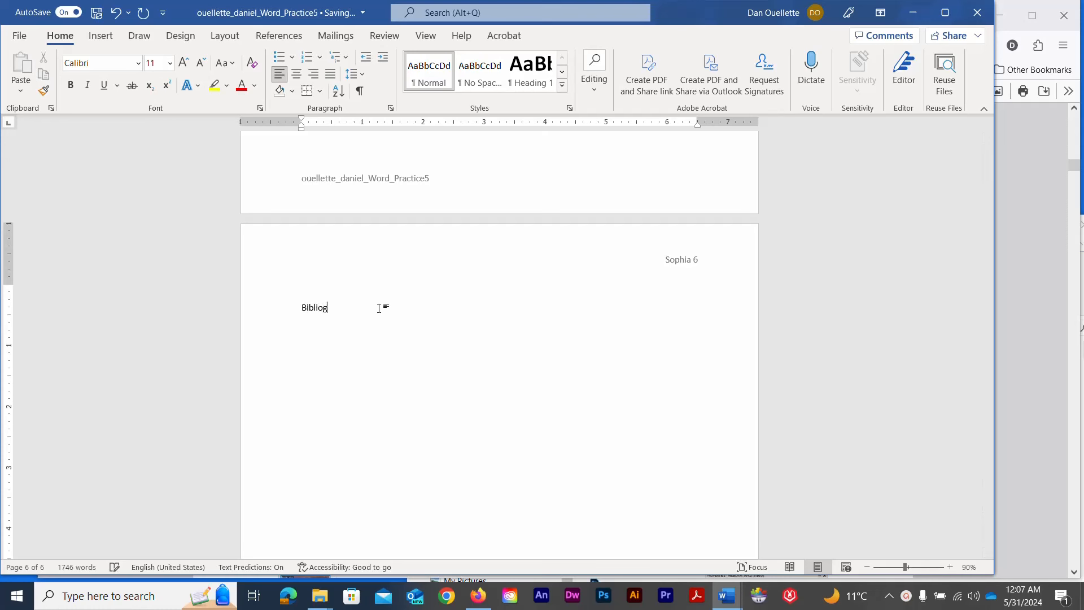
type("raphy")
left_click_drag(353, 308, 285, 306)
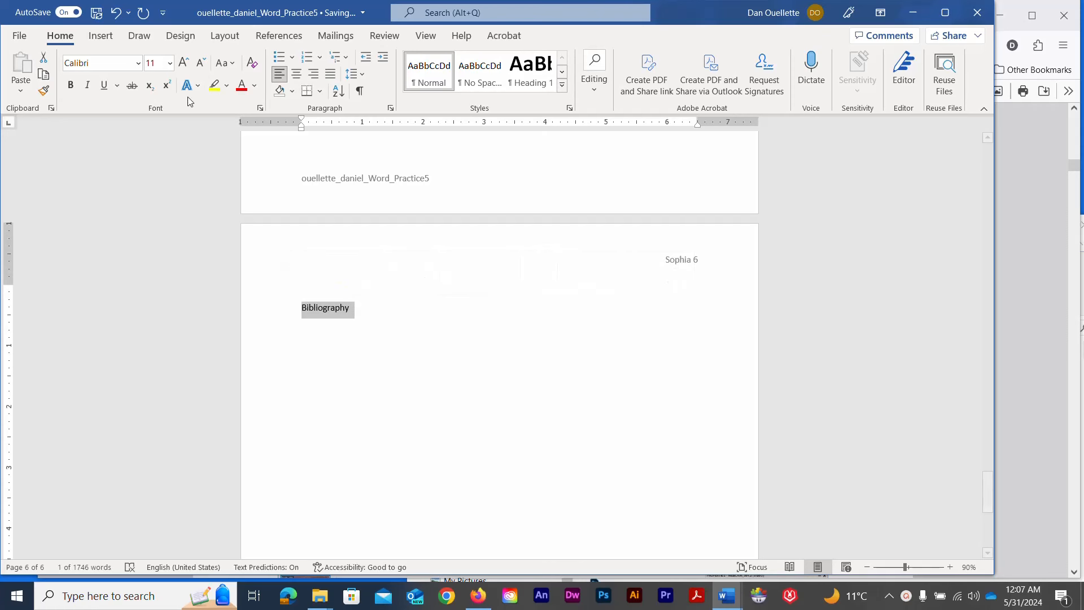
left_click(138, 63)
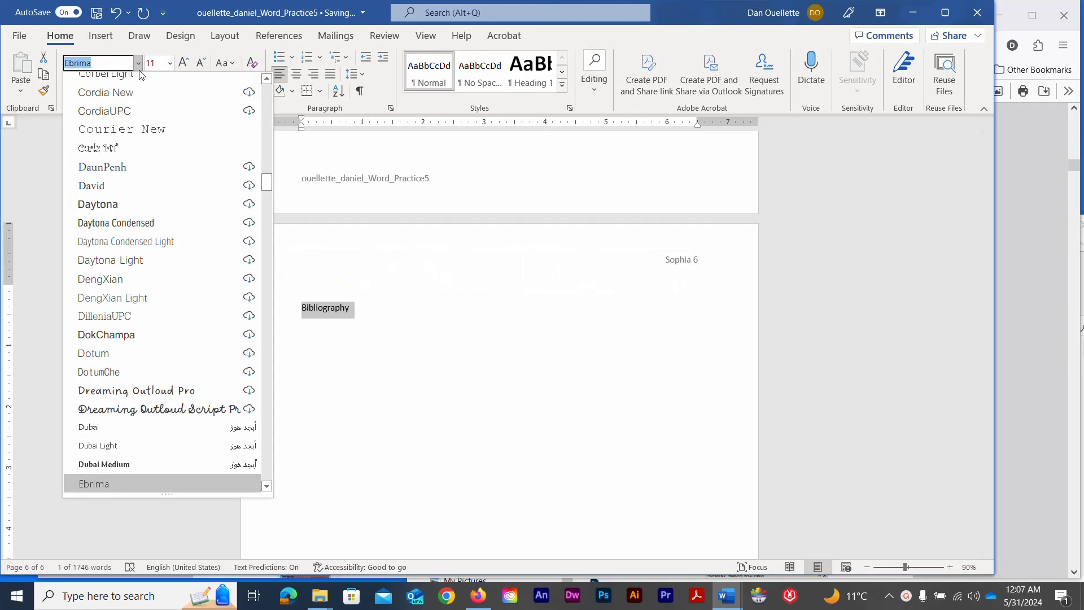
scroll(138, 200, "up", 20)
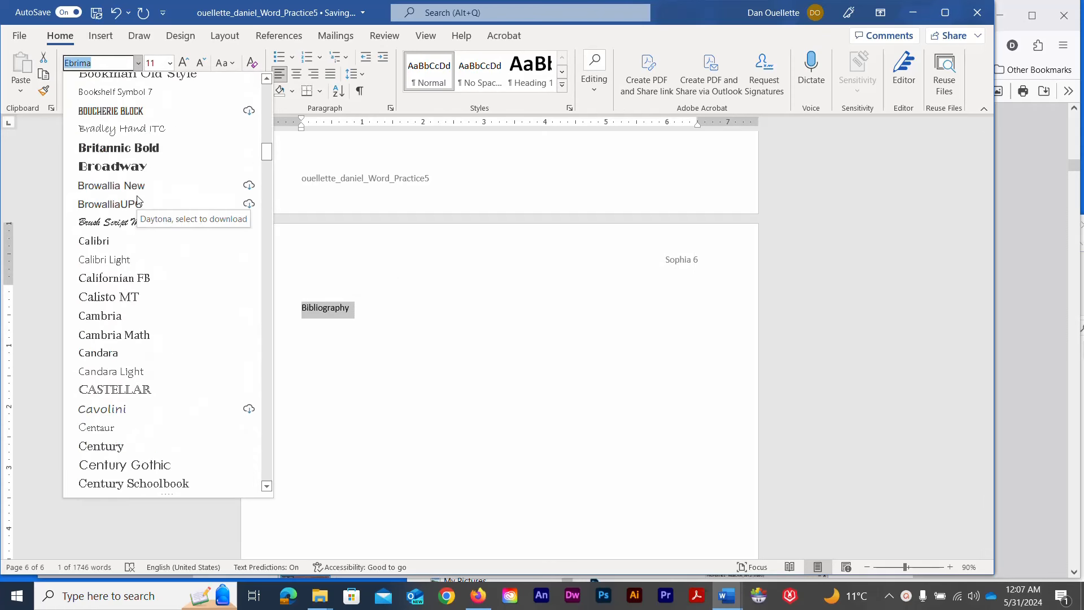
scroll(138, 200, "up", 10)
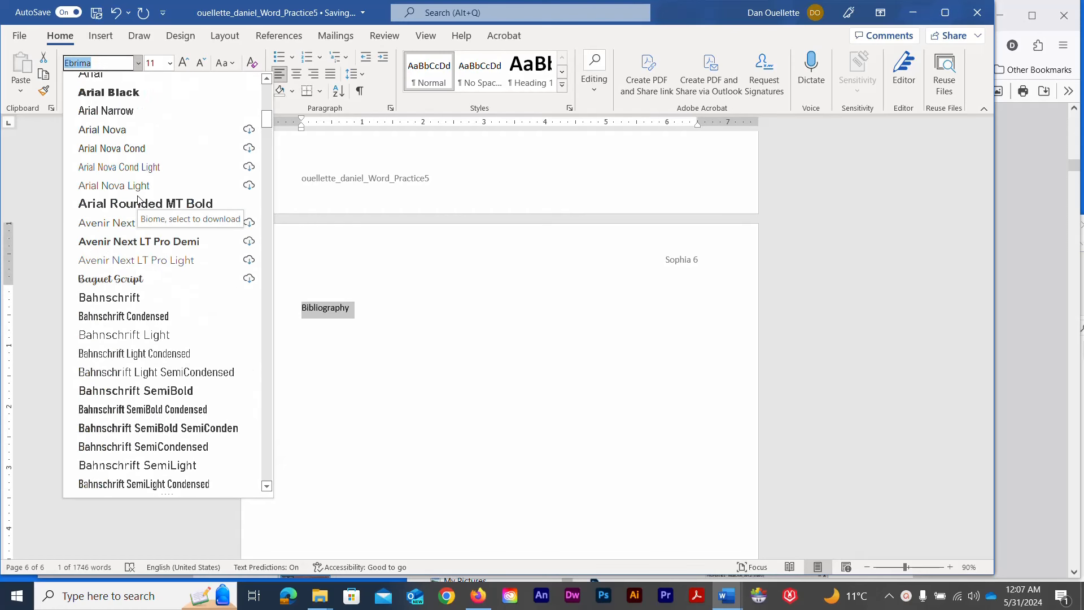
scroll(138, 199, "up", 1)
left_click(136, 202)
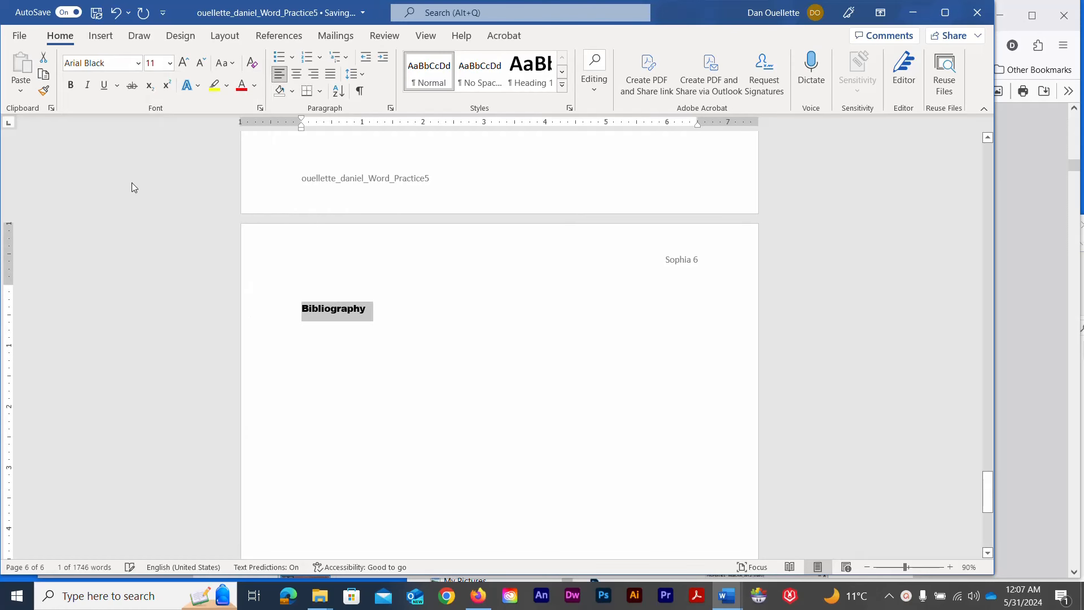
left_click(169, 63)
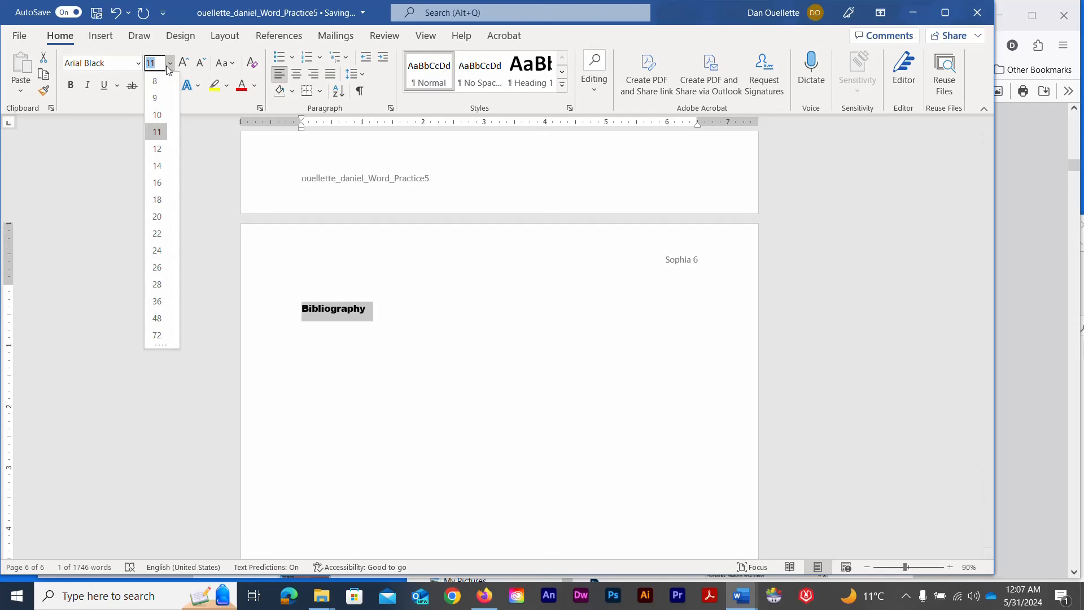
left_click(159, 165)
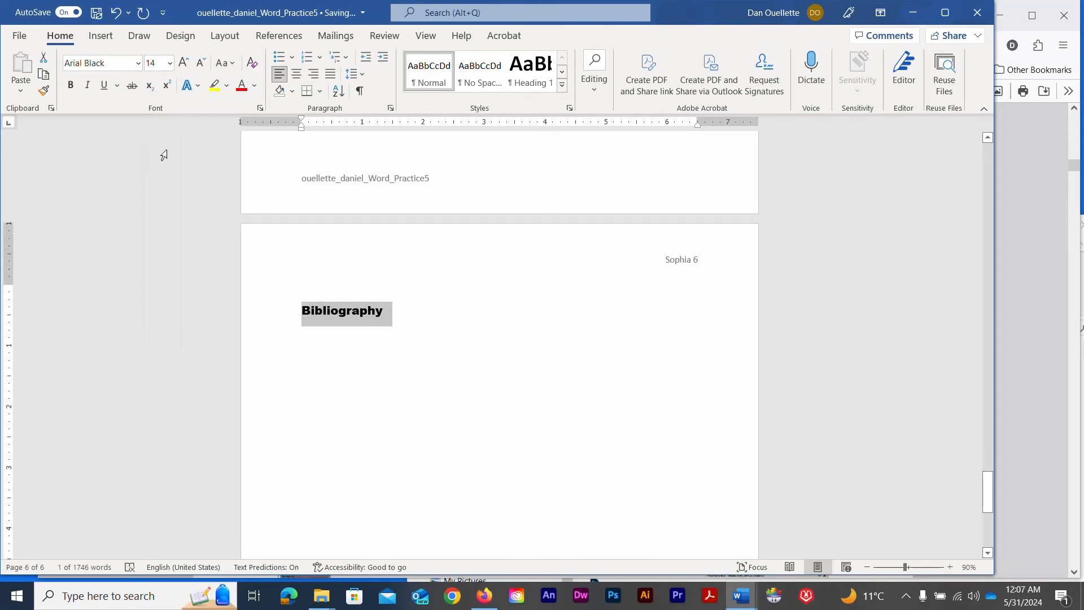
Make the Bibliography heading black and centre it on the page
left_click(254, 87)
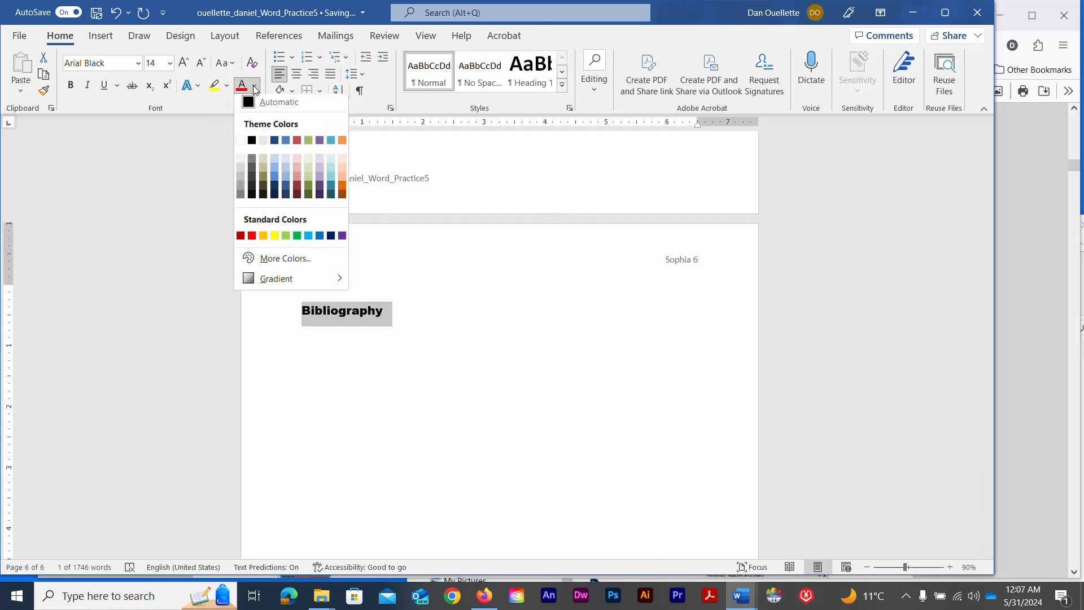
left_click(252, 144)
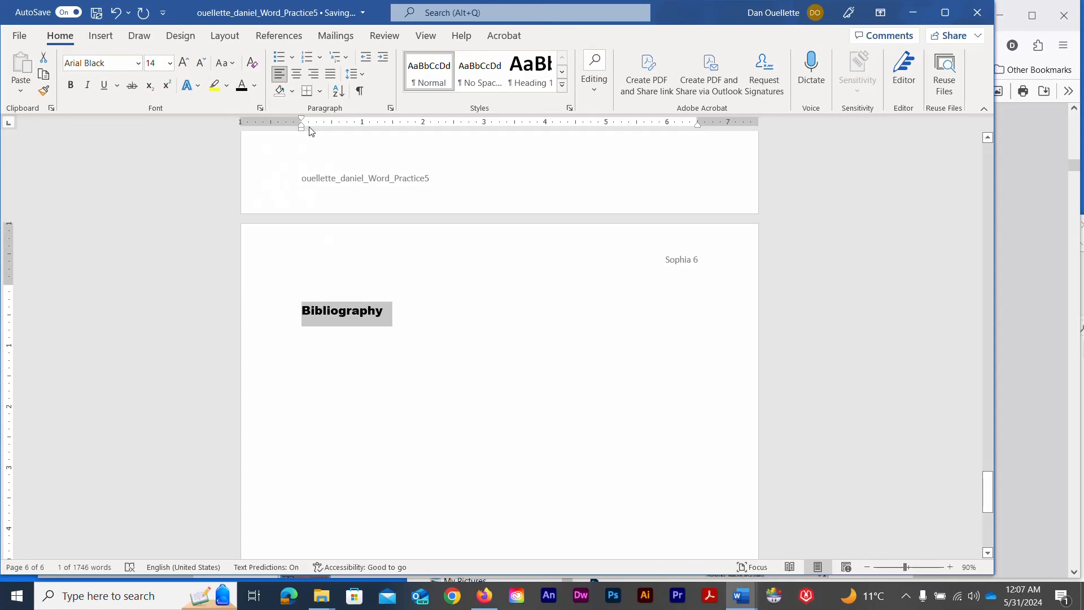
left_click(296, 74)
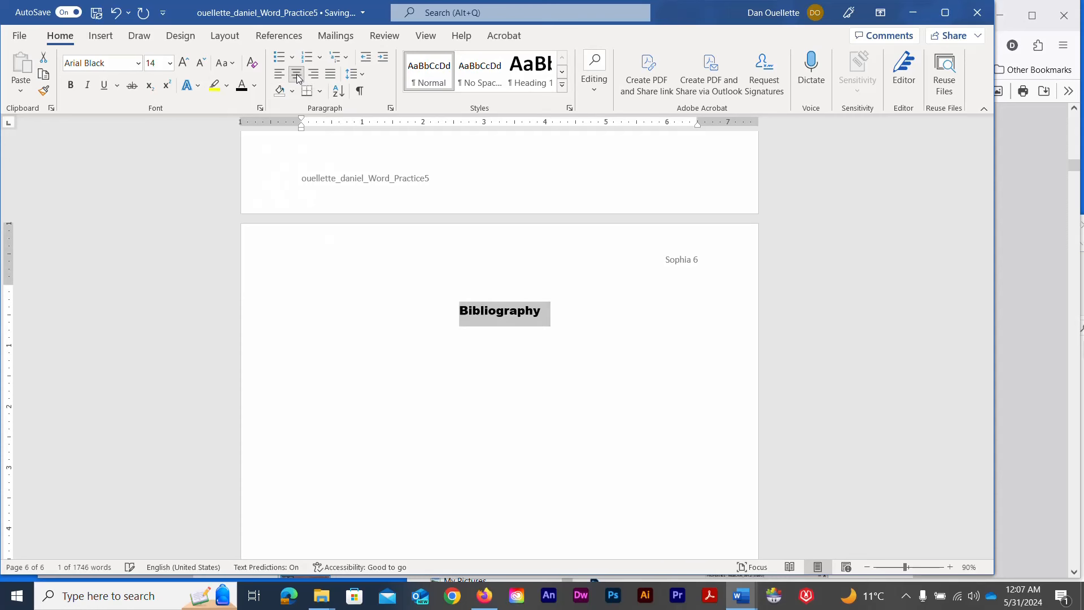
left_click(574, 311)
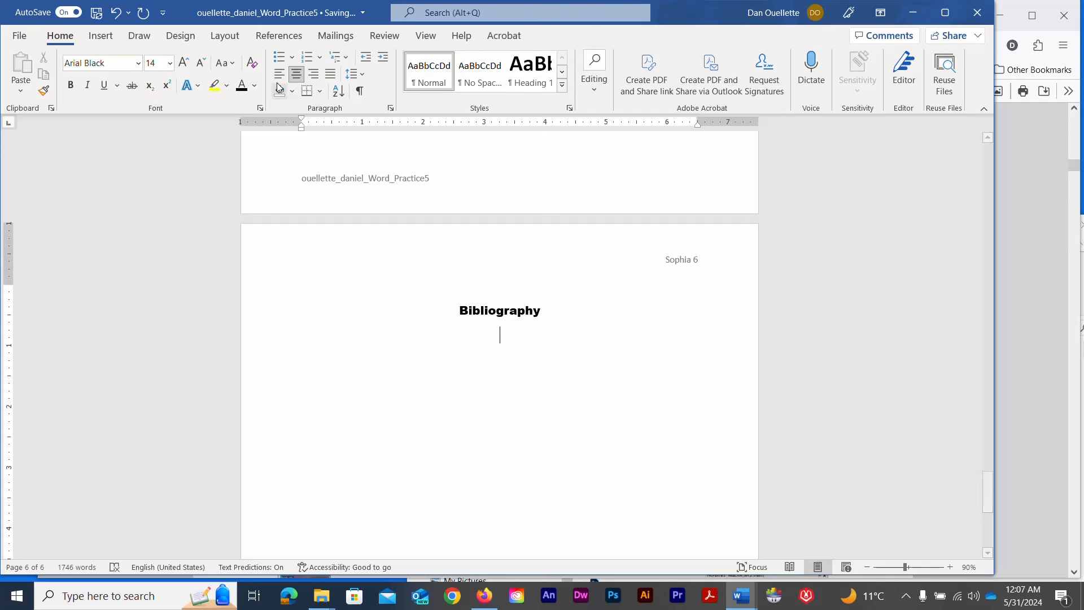
Insert a bibliography under the heading listing Henderson, Jones and Martin alphabetically
left_click(277, 38)
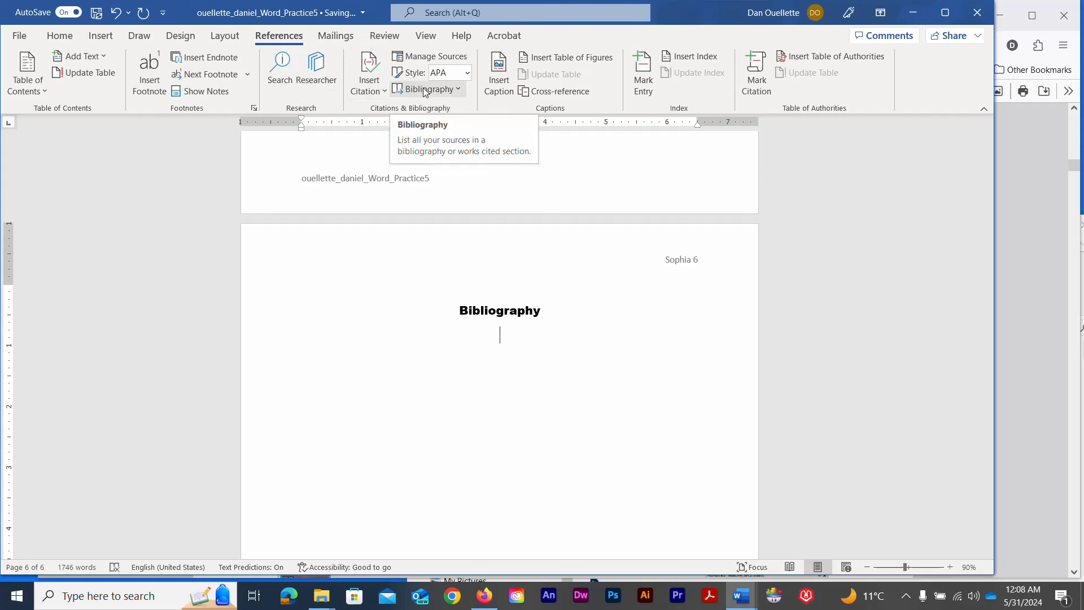
left_click(459, 90)
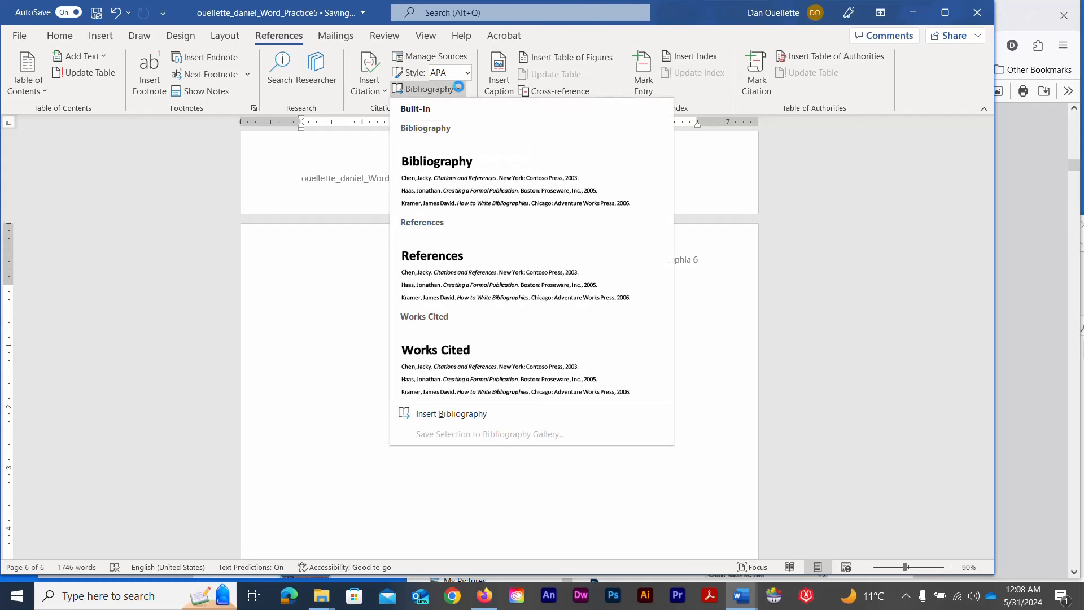
left_click(443, 419)
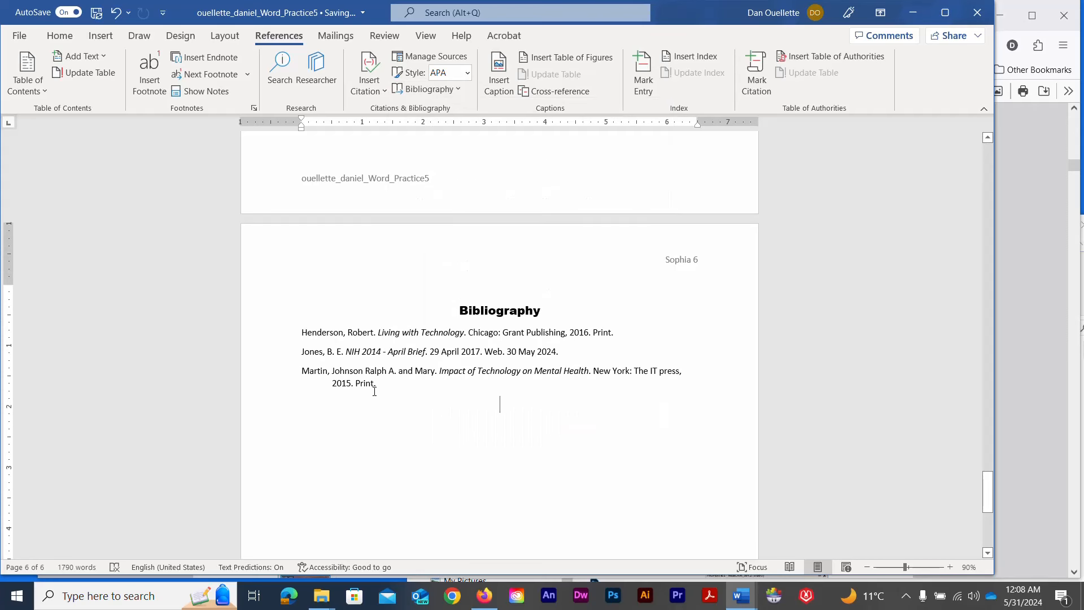
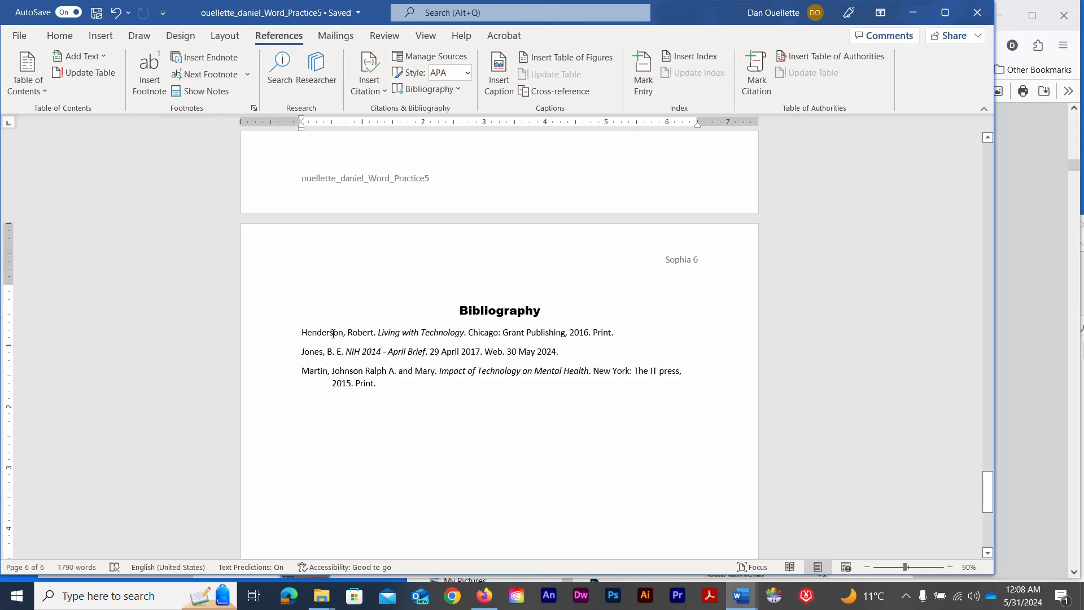
Correct the Living with Technology source's author surname in both the master and current source lists
left_click(402, 59)
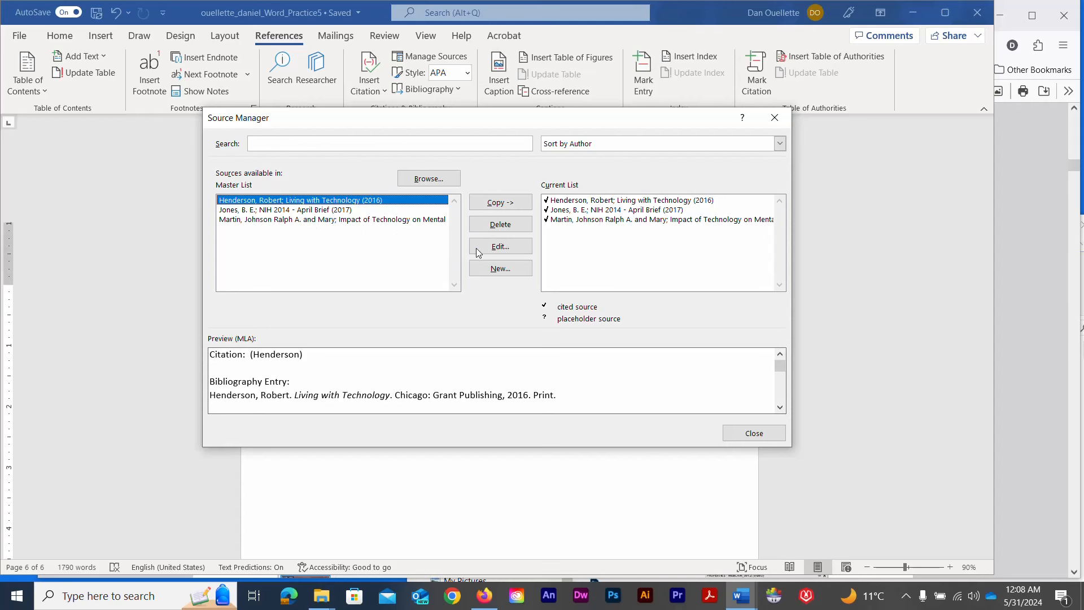
left_click(493, 251)
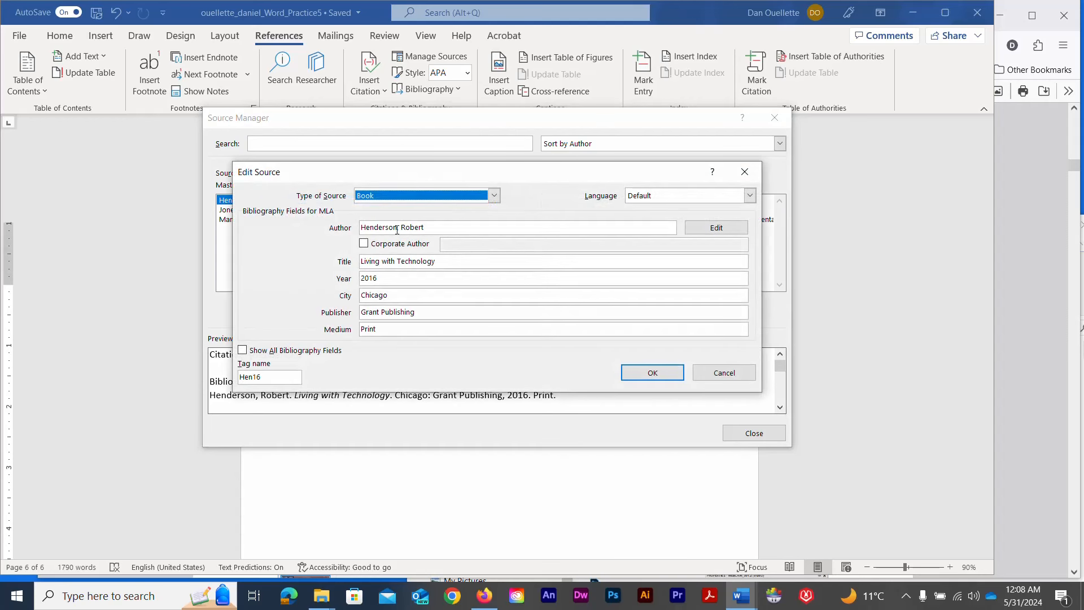
left_click(363, 228)
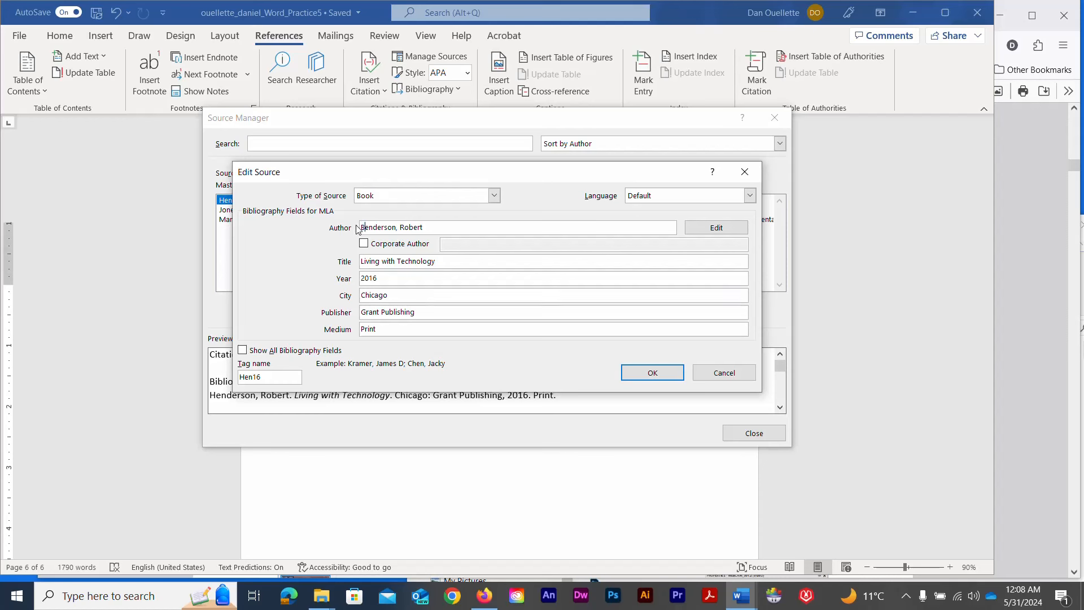
left_click(631, 371)
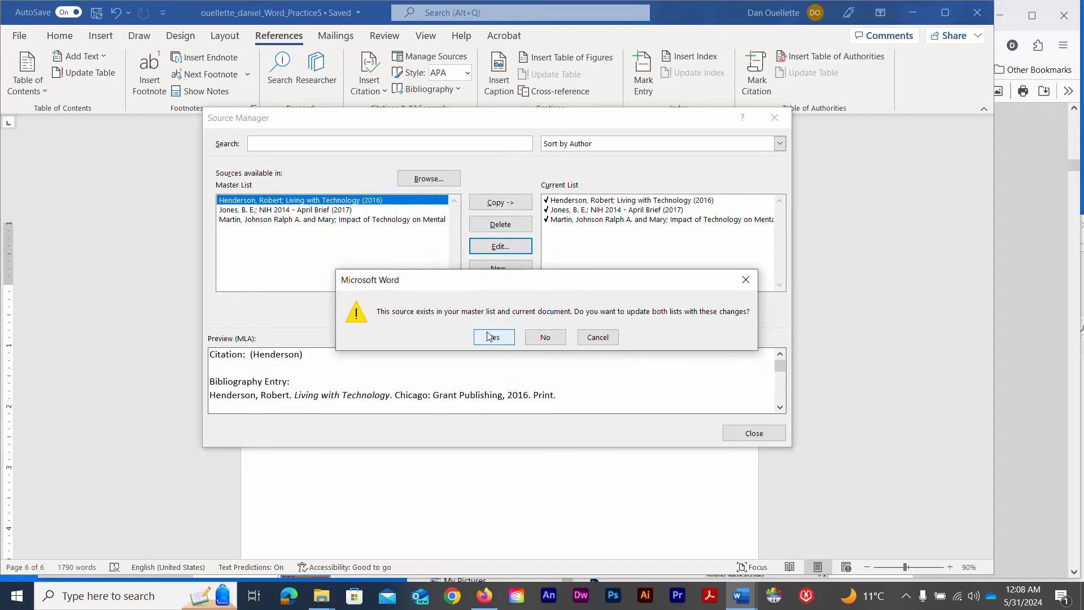
left_click(489, 337)
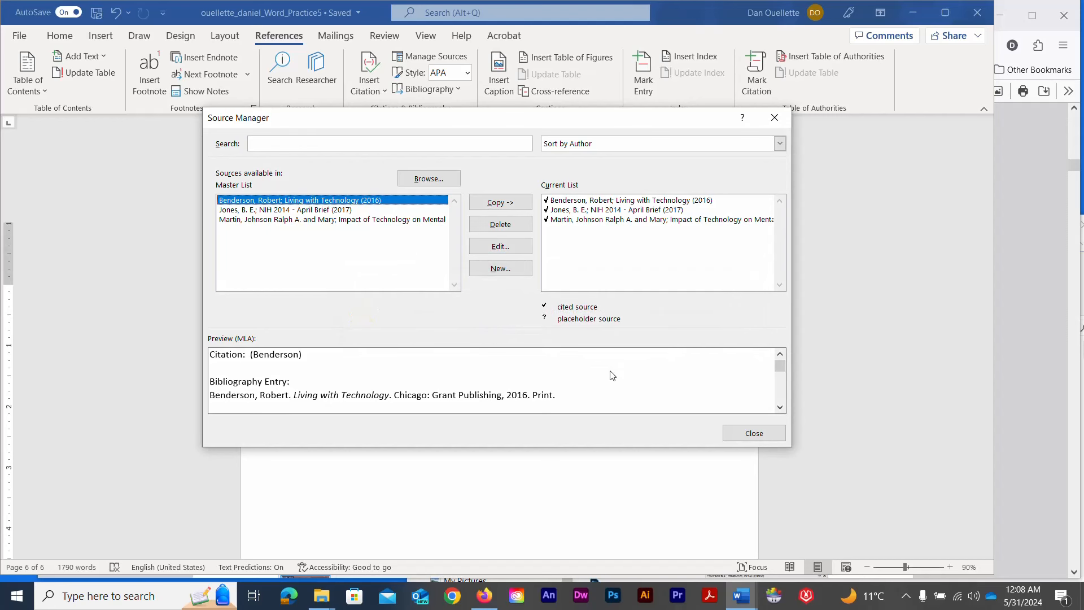
left_click(751, 433)
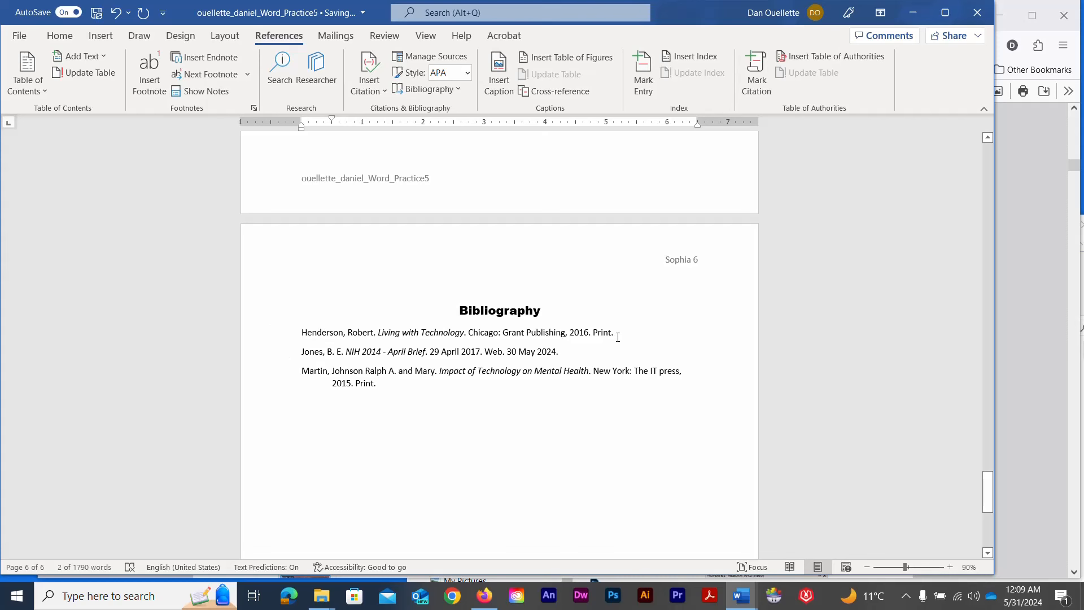
Update the bibliography field so it shows the corrected Living with Technology author
left_click_drag(380, 385, 294, 341)
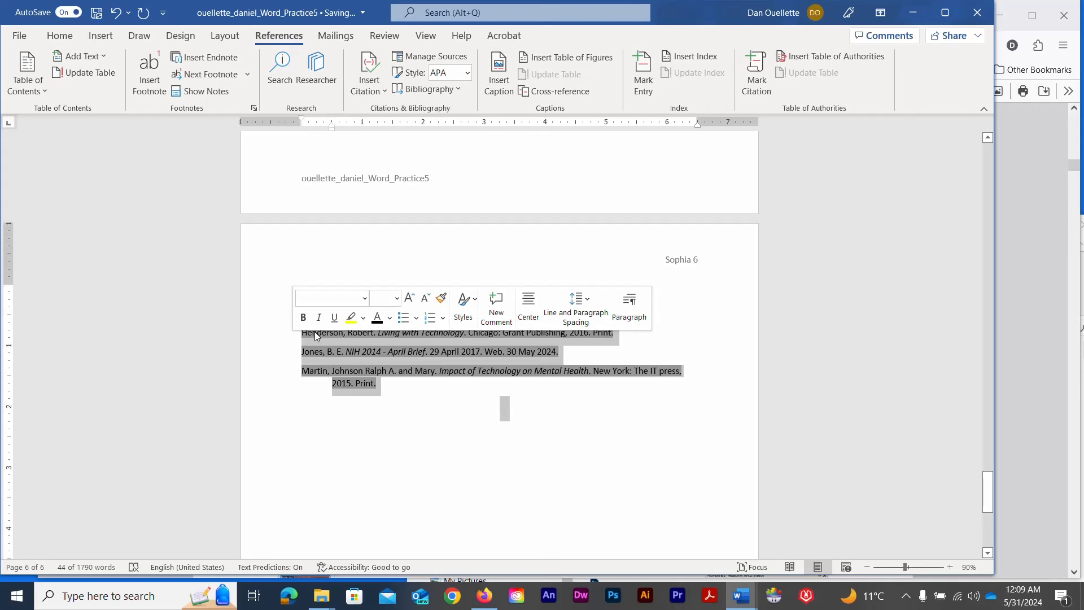
right_click(316, 336)
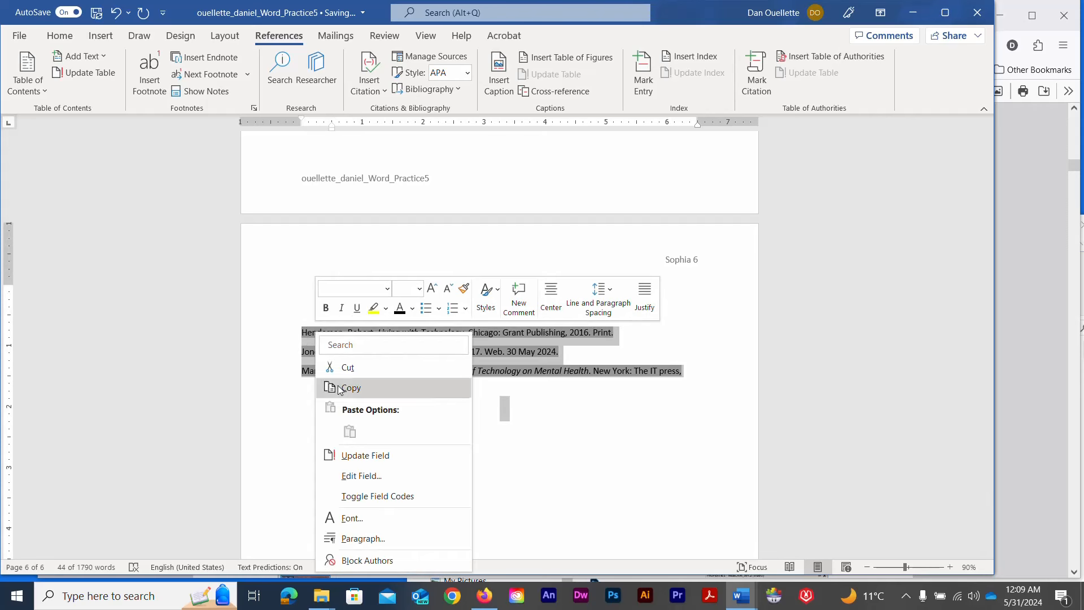
left_click(364, 461)
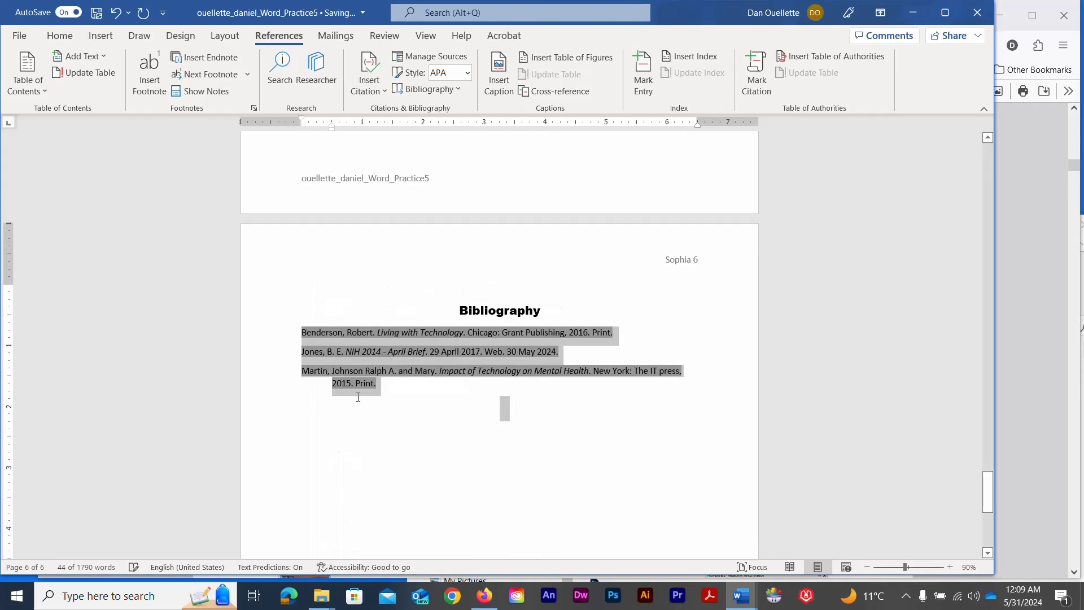
left_click(420, 406)
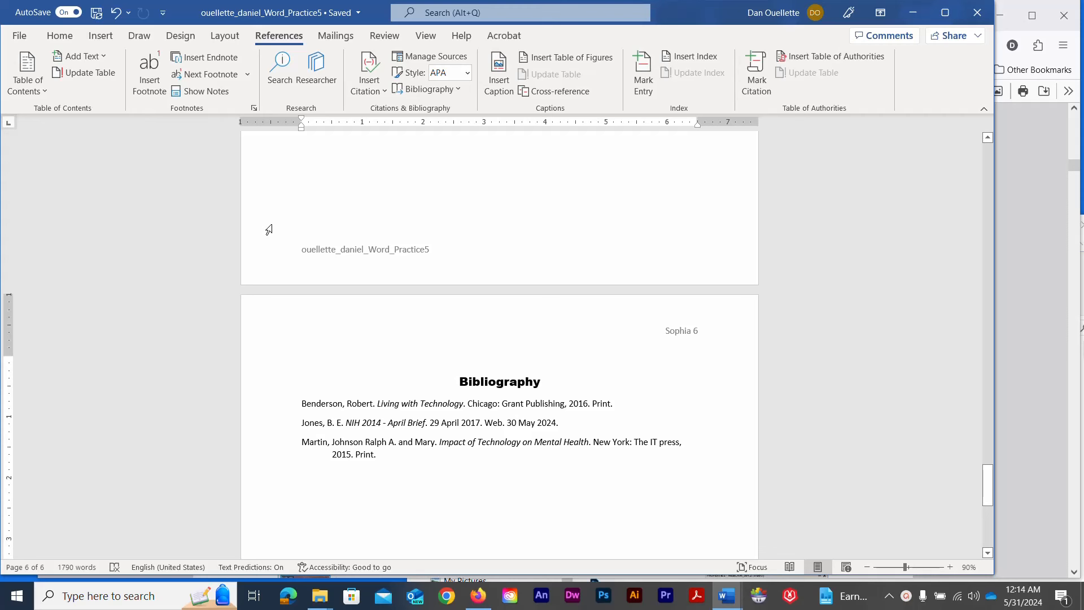
Set the document's Title property to 'Technology and Health'
left_click(20, 36)
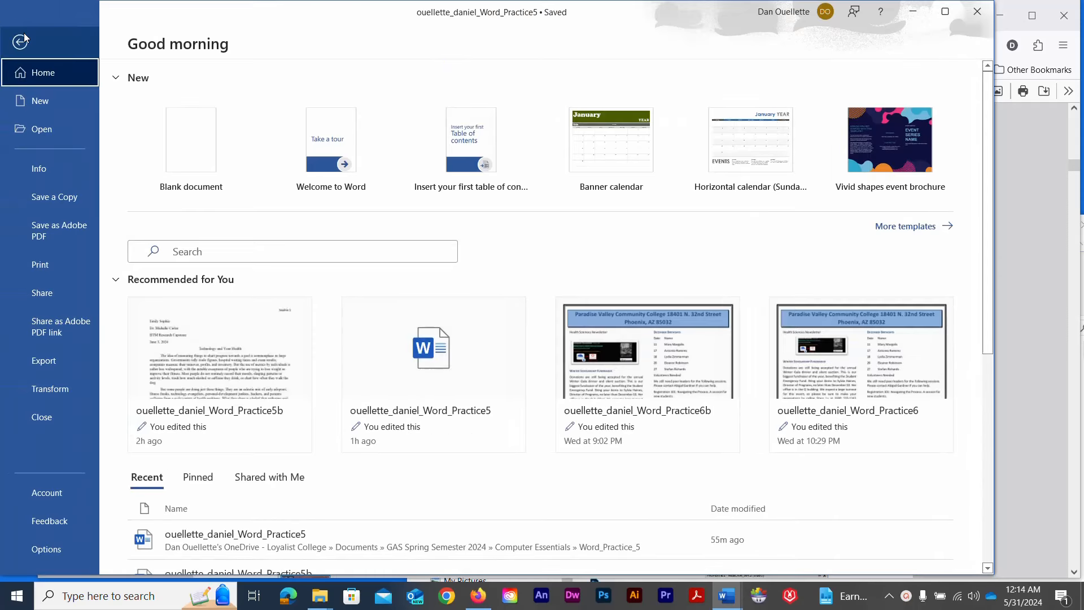
left_click(44, 168)
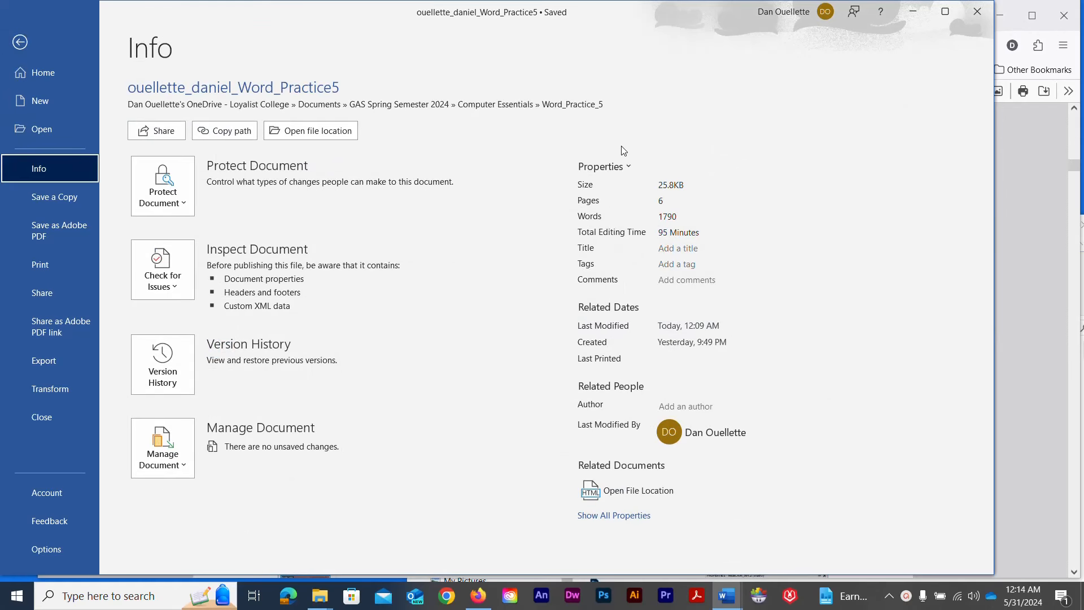
left_click(662, 250)
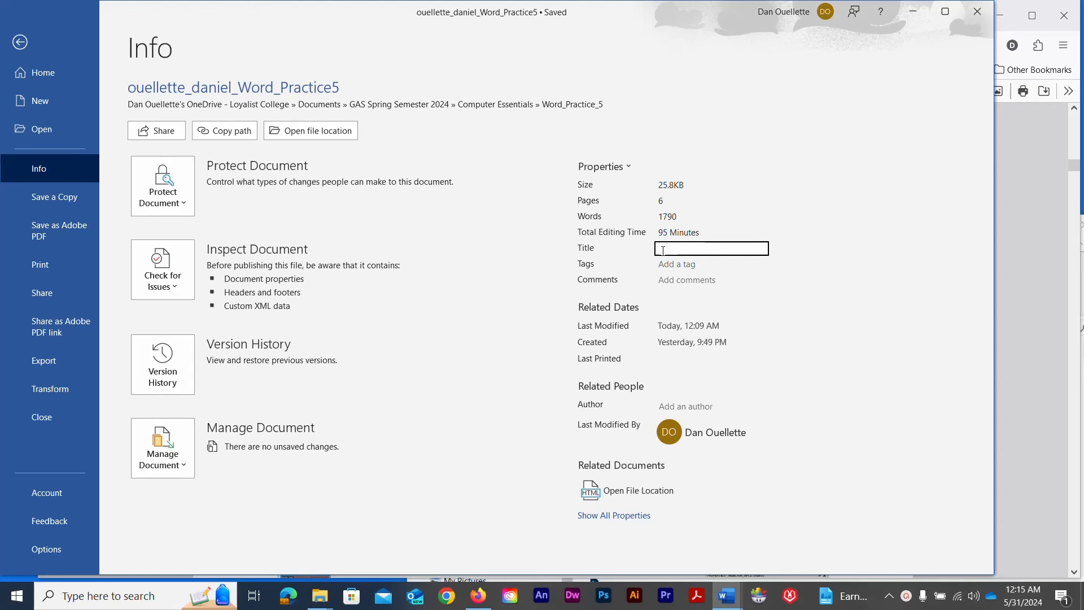
type("Technology and Health")
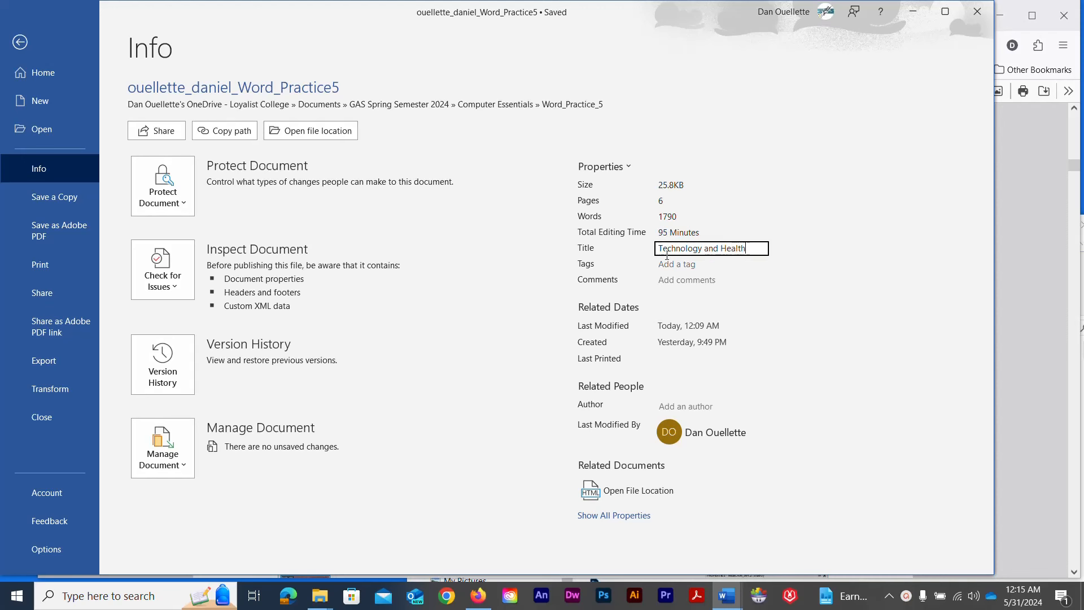
Add the tags 'Technology, Research Paper' and the comment 'Draft of class report'
left_click(671, 269)
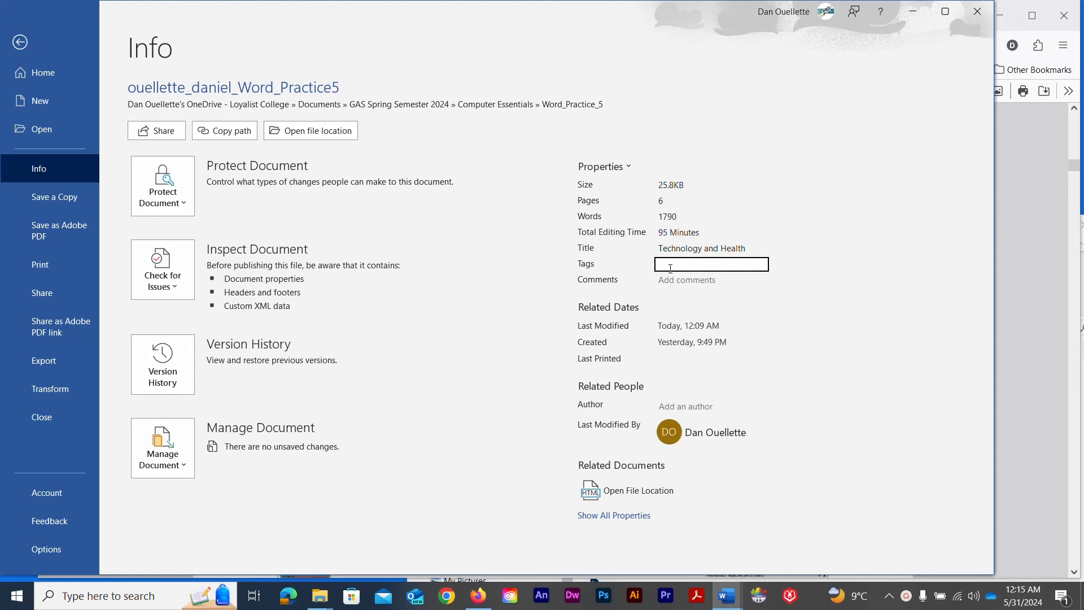
type("Technology")
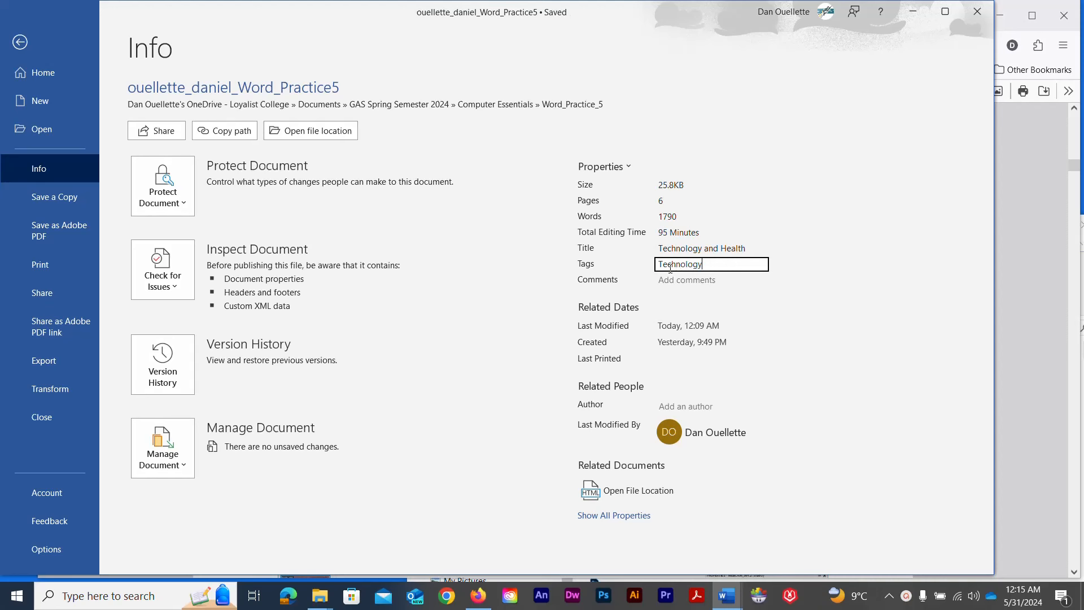
type(", Research Paper")
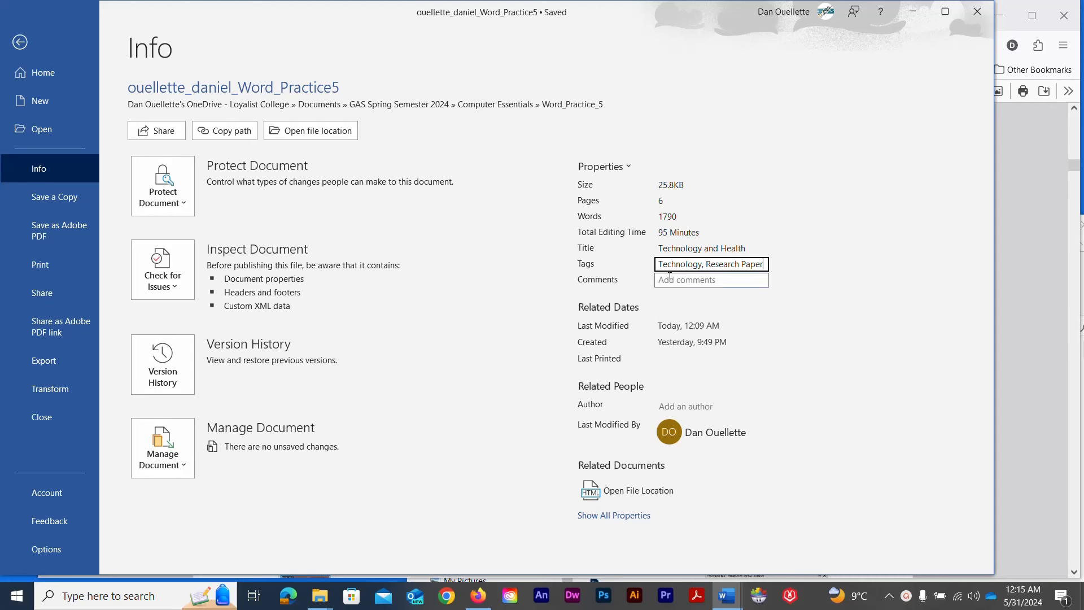
left_click(669, 282)
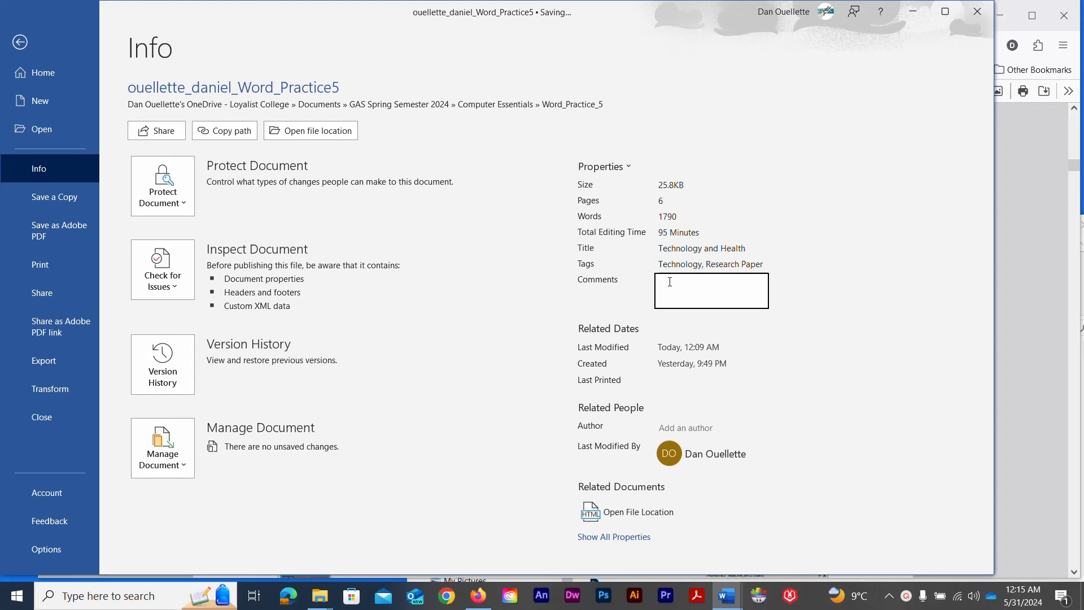
type("Draft of ")
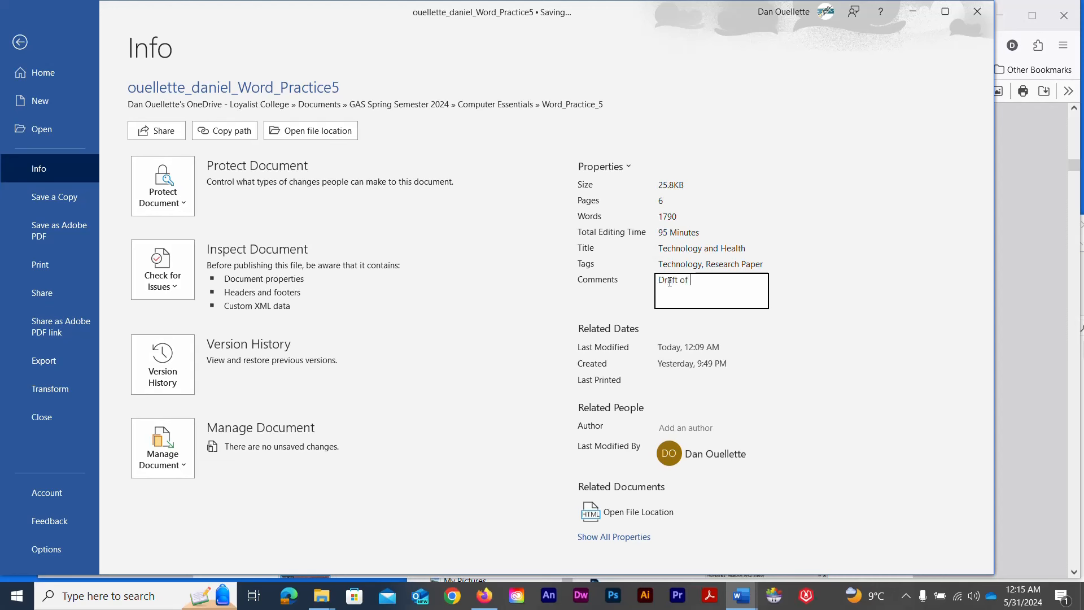
type("class report")
Commit the comment and enter the writer's surname and first name as document authors
left_click(641, 301)
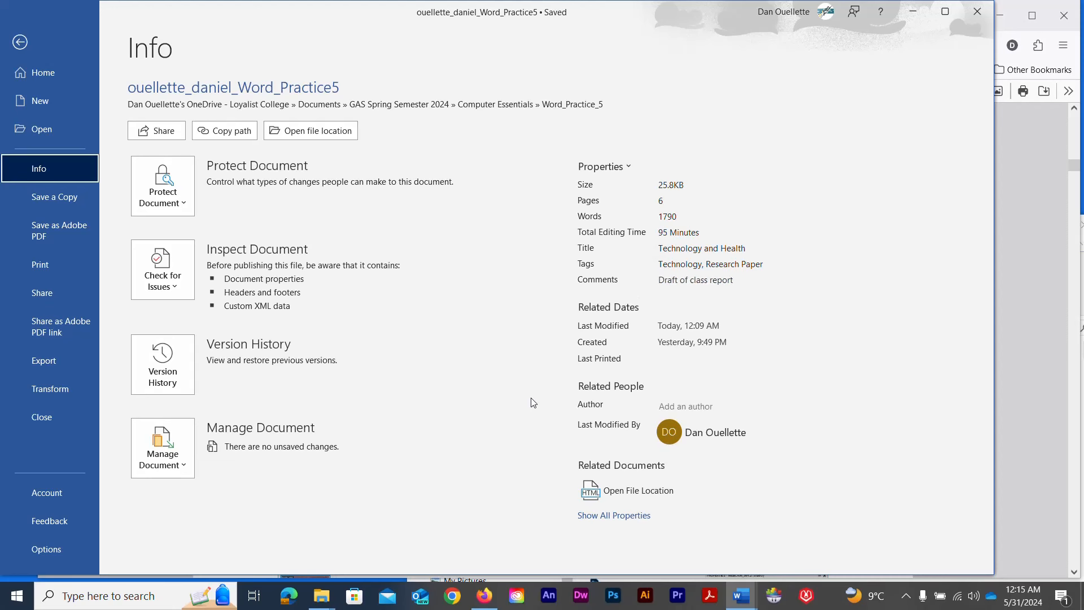
left_click(656, 409)
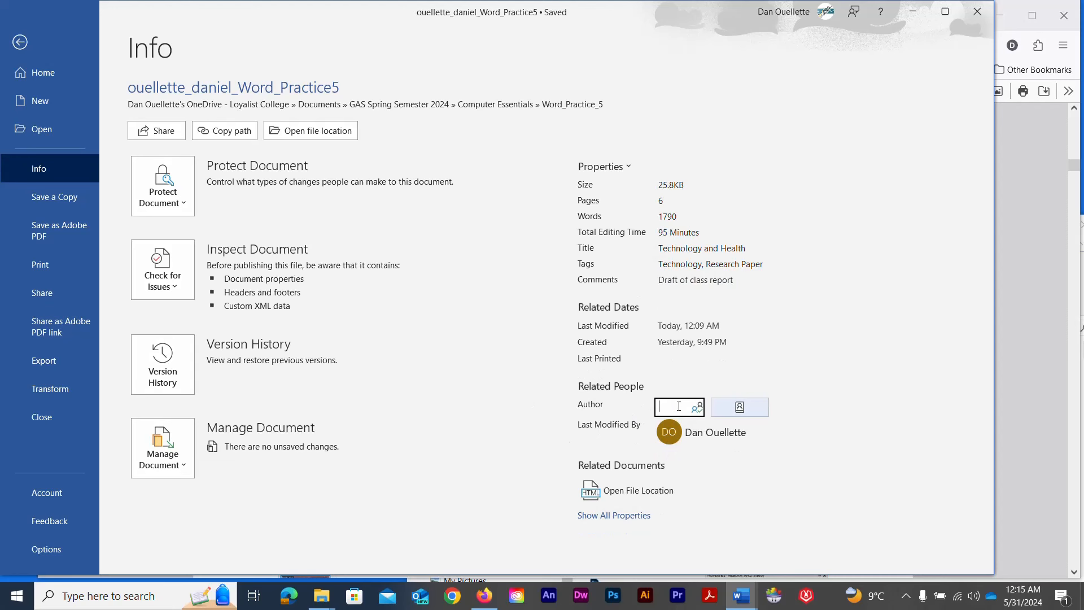
type("OUell")
key("BackSpace")
key("BackSpace")
key("BackSpace")
key("BackSpace")
key("Return")
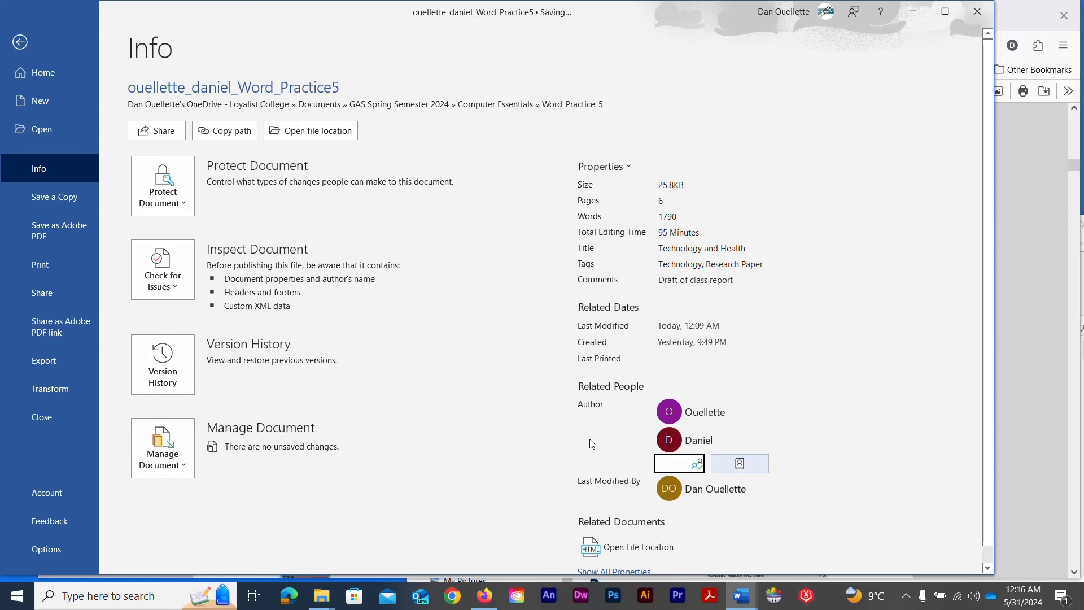
scroll(589, 439, "down", 1)
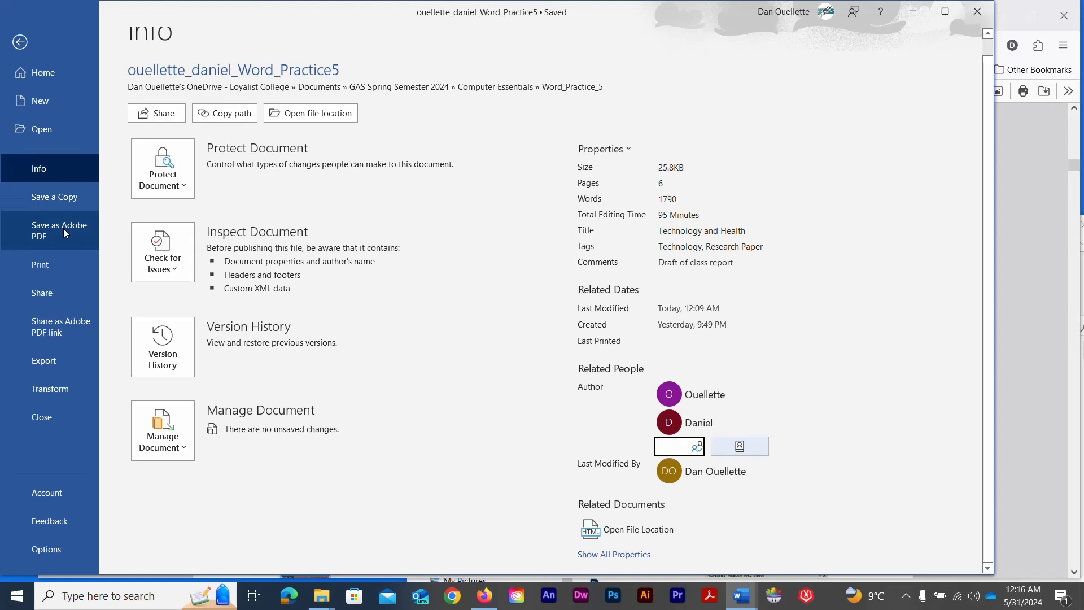
Export the paper as a PDF into Word_Practice_5, review it in Acrobat, then close Acrobat
key("Escape")
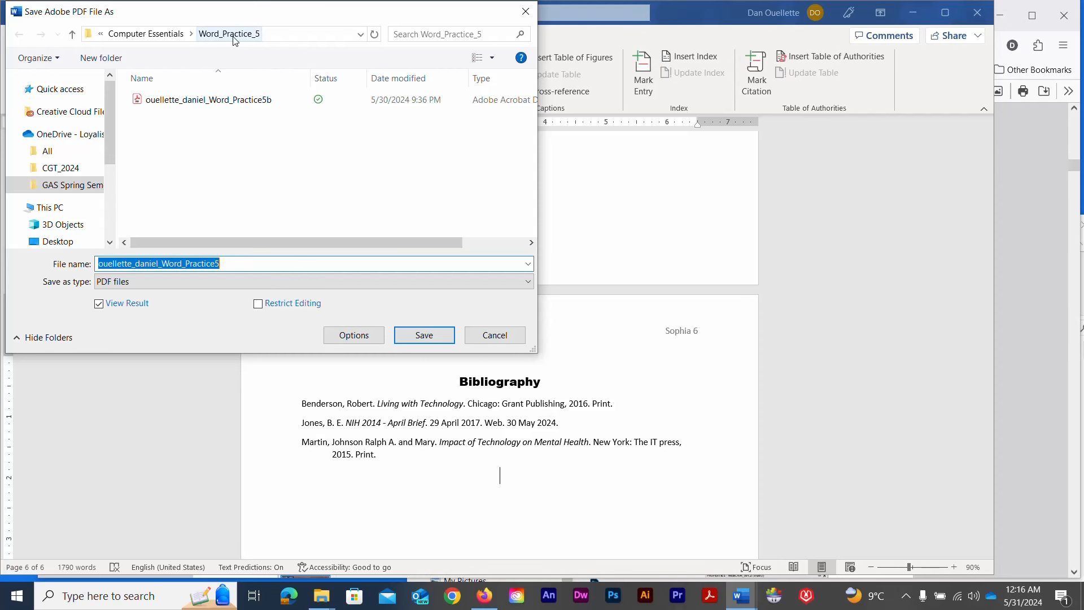
left_click(424, 335)
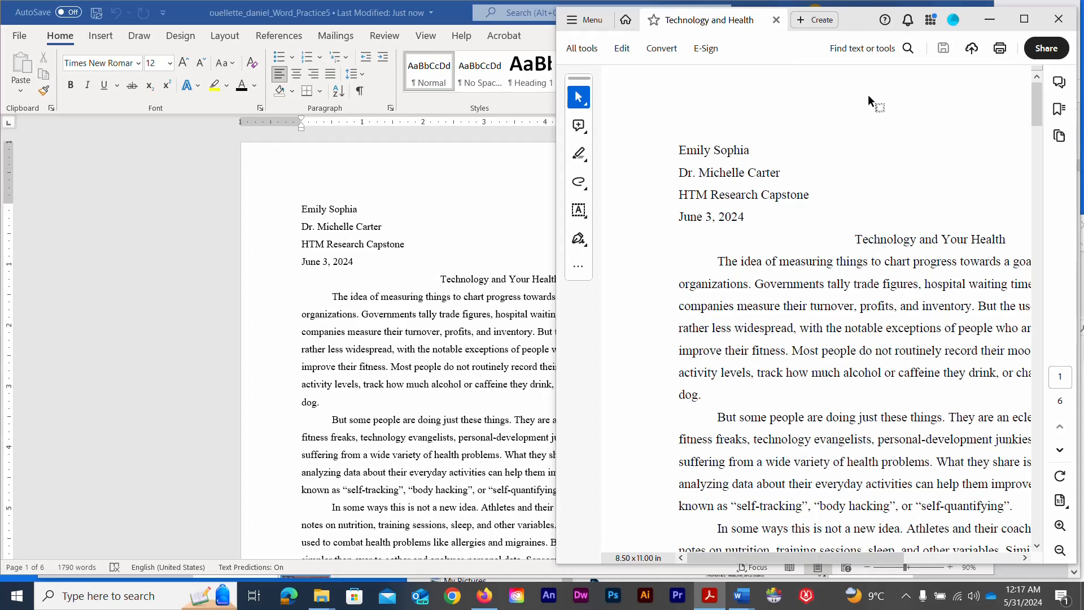
left_click(1059, 19)
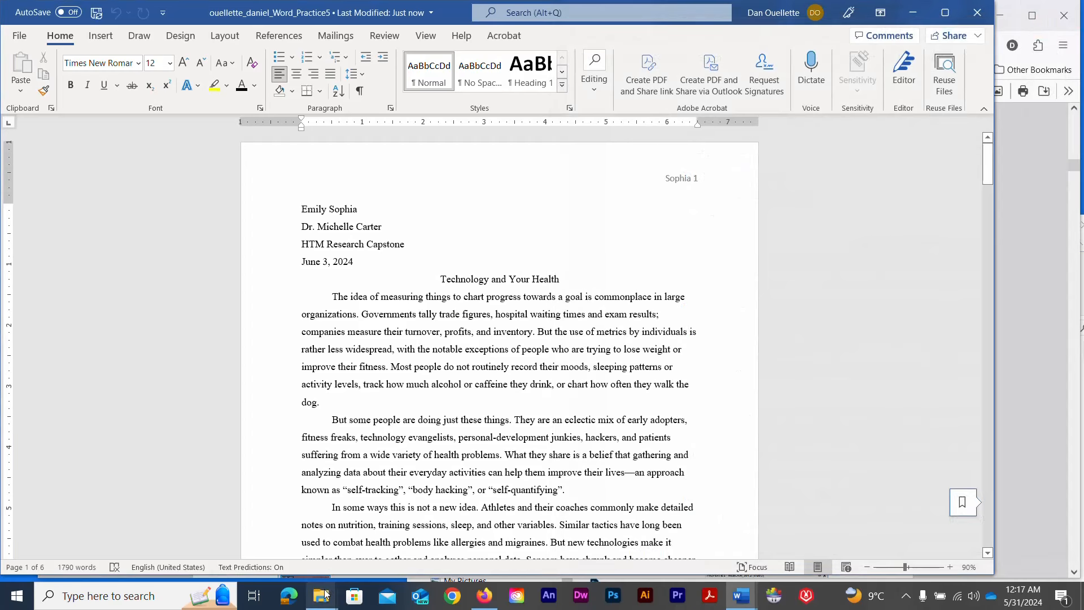
Browse to OneDrive > GAS Spring Semester 2024 > Computer Essentials > Word_Practice_5 and select the exported PDF
mouse_move(326, 596)
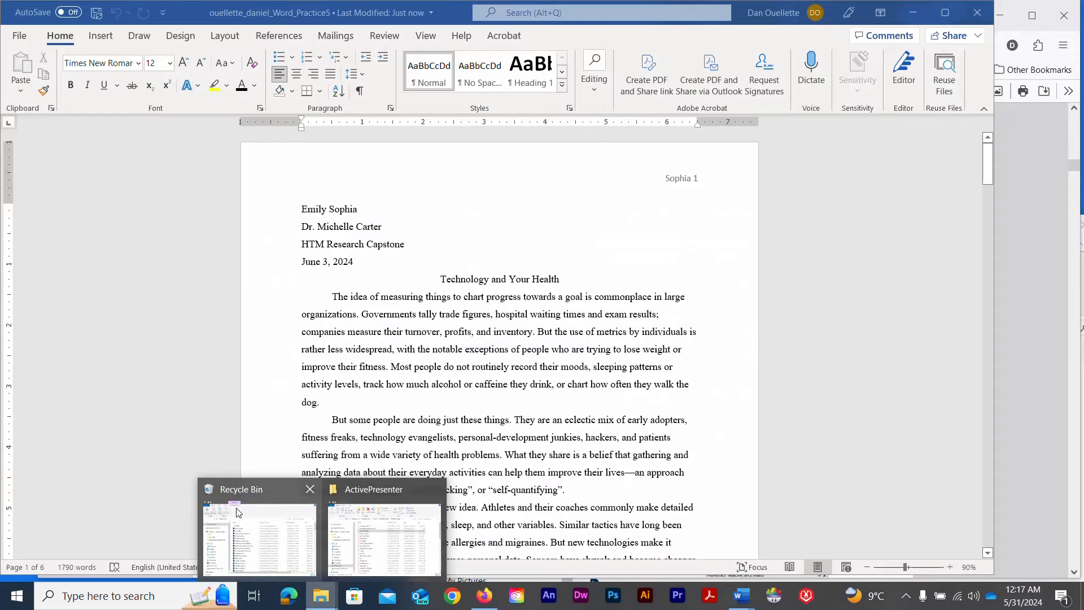
left_click(226, 513)
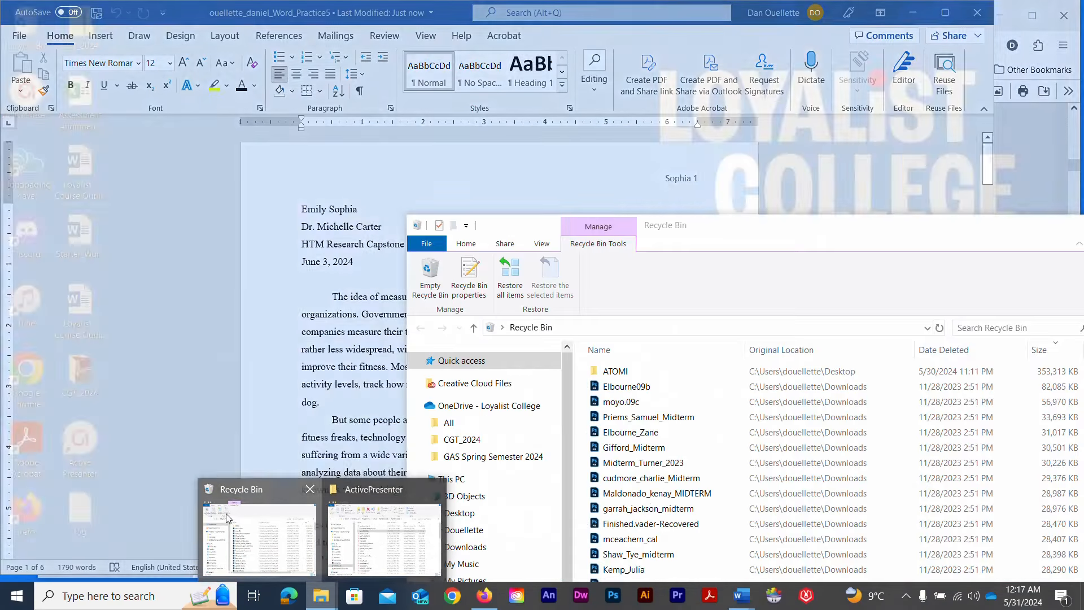
left_click(463, 405)
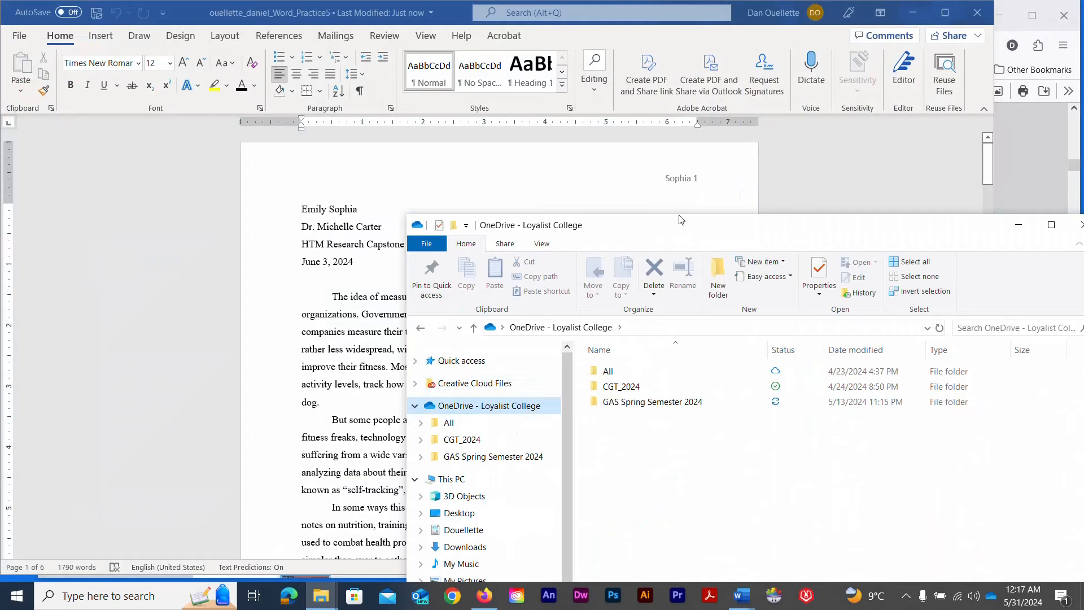
left_click_drag(674, 228, 468, 96)
double_click(443, 270)
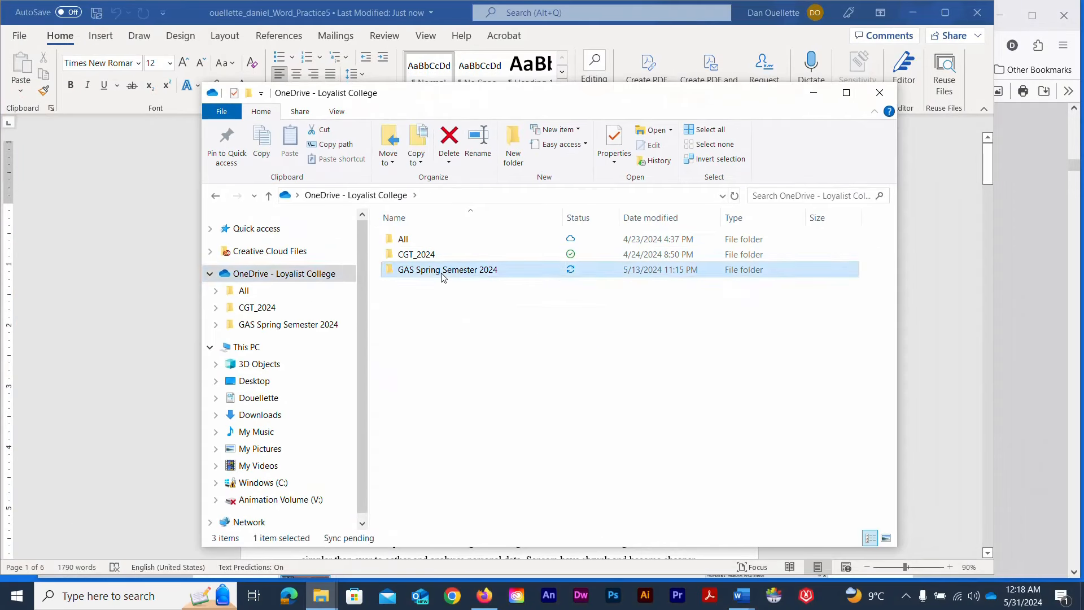
double_click(434, 239)
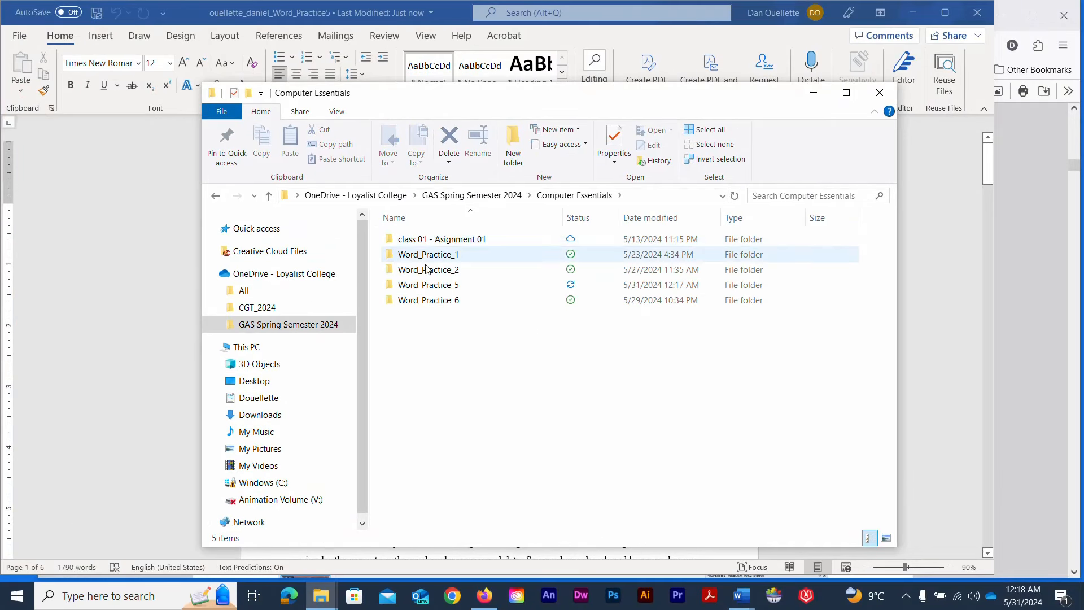
double_click(433, 288)
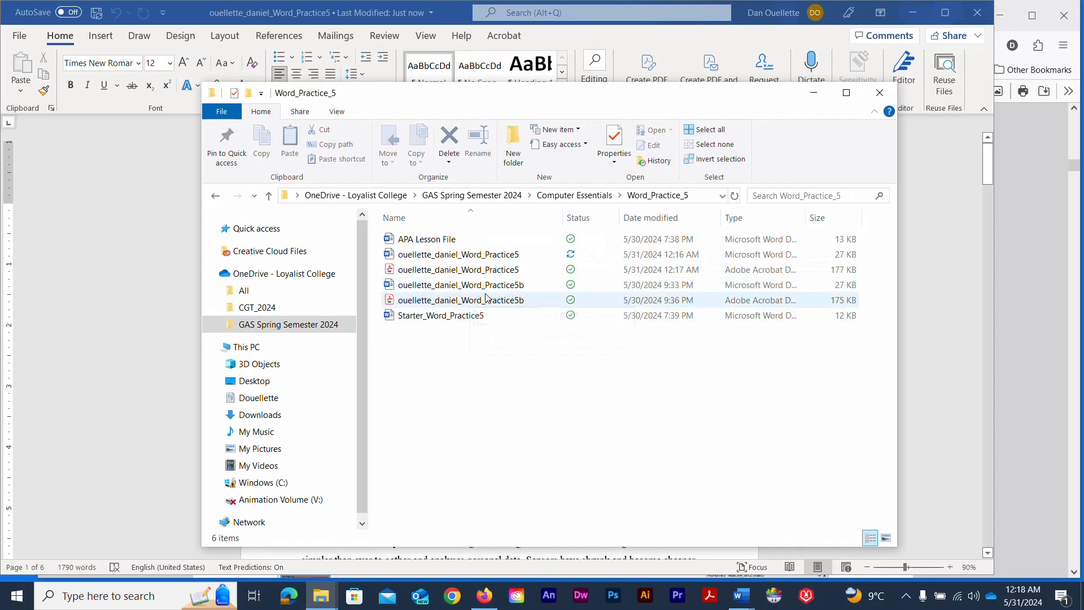
left_click(473, 276)
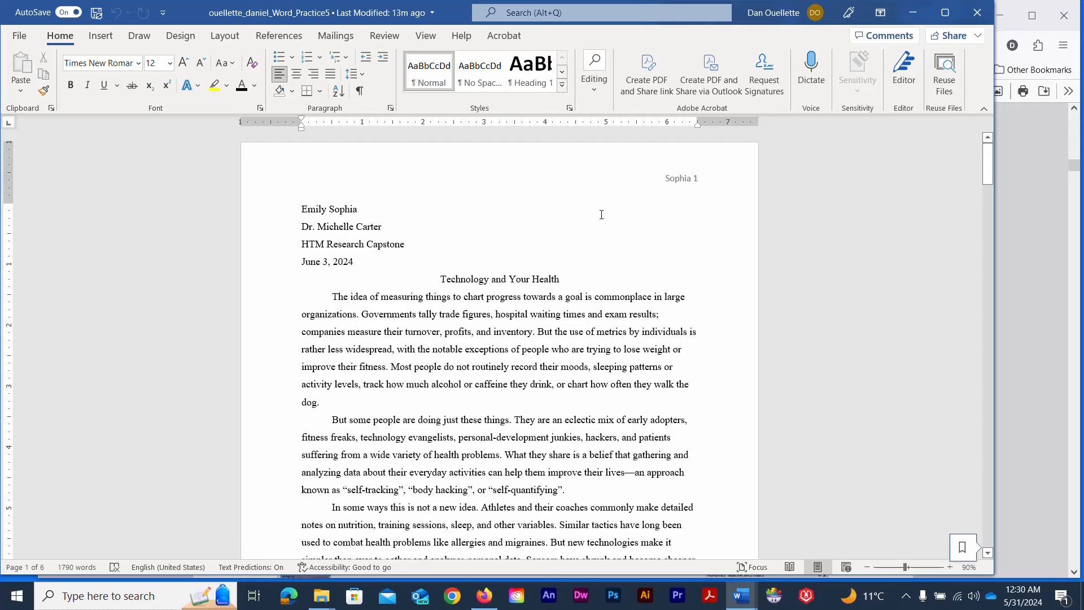
Maximize Word and switch the document to Read Mode
left_click(945, 12)
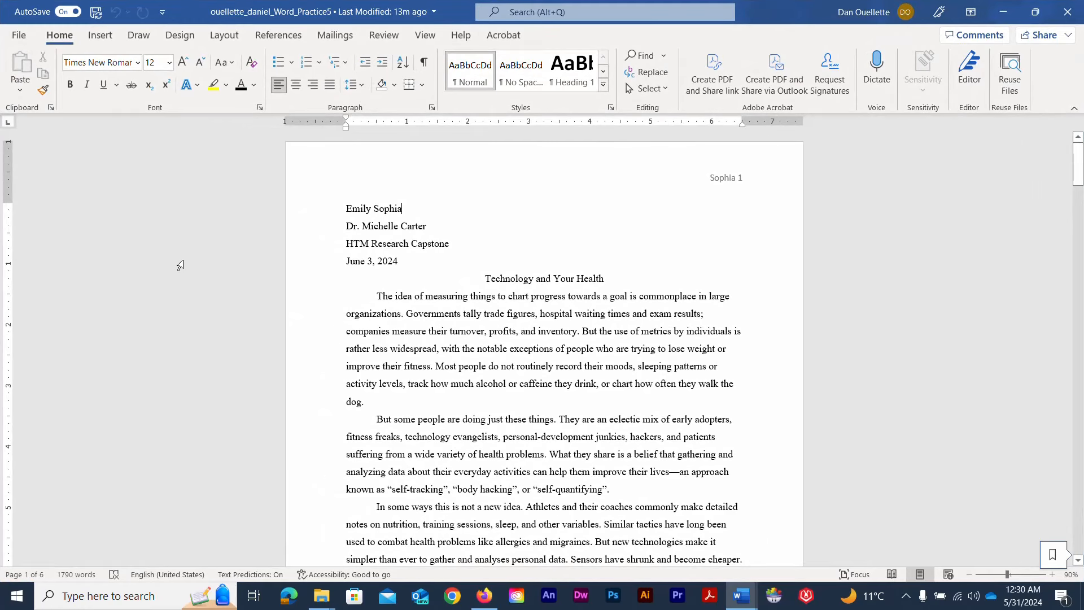
left_click(427, 37)
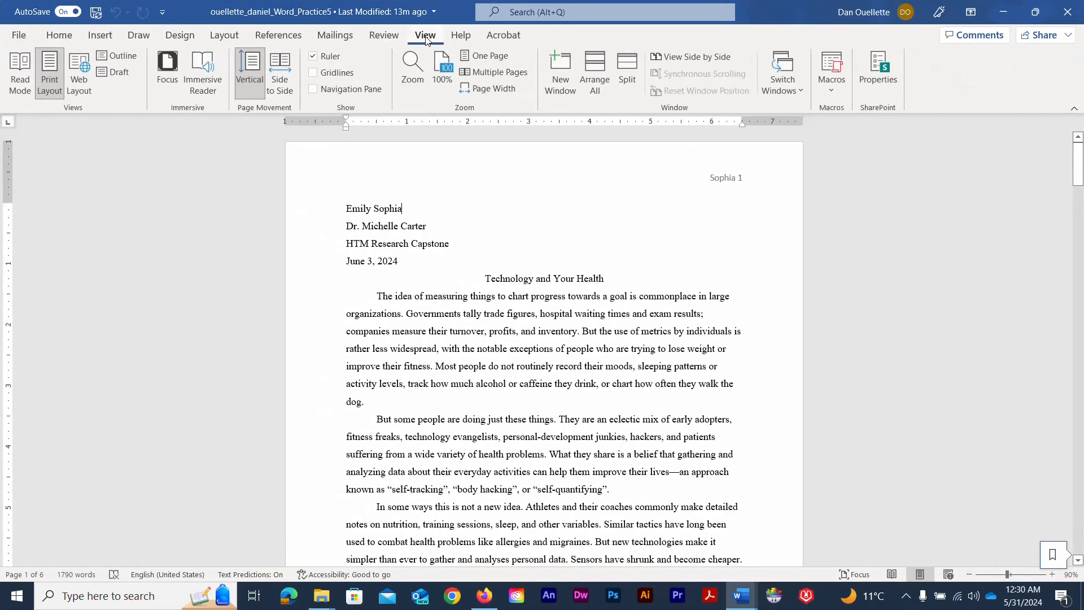
left_click(20, 69)
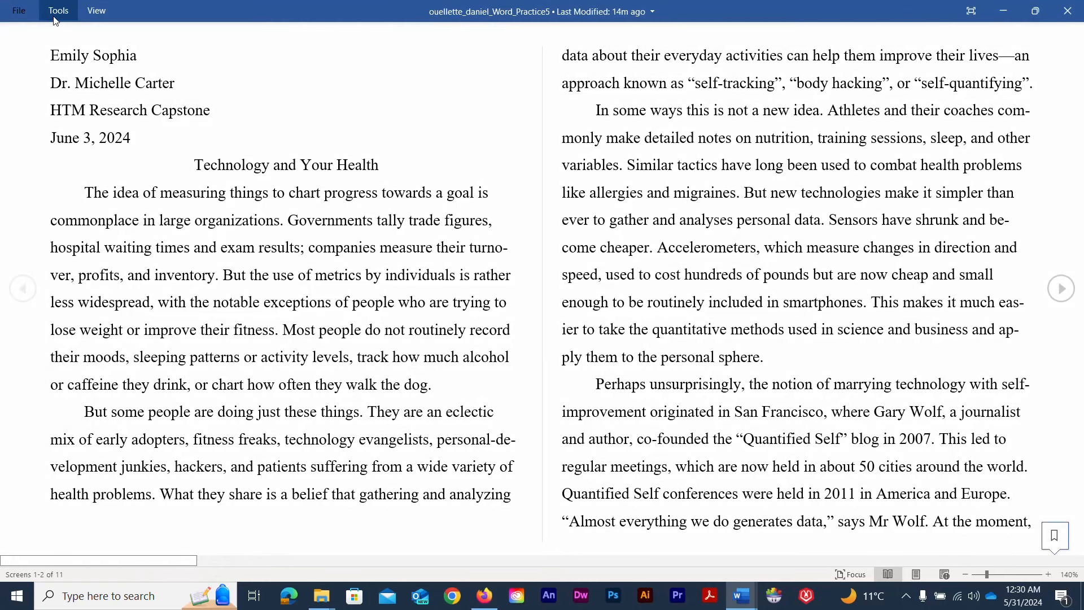
Search for 'benderson', check both matches, then return to the editing layout
left_click(56, 21)
left_click(68, 35)
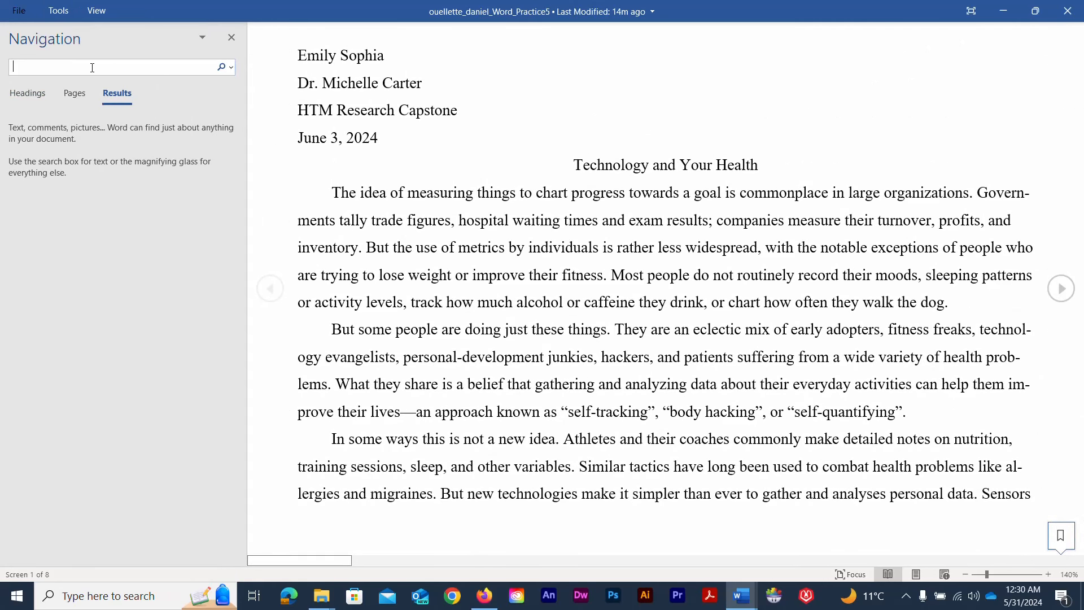
type("be")
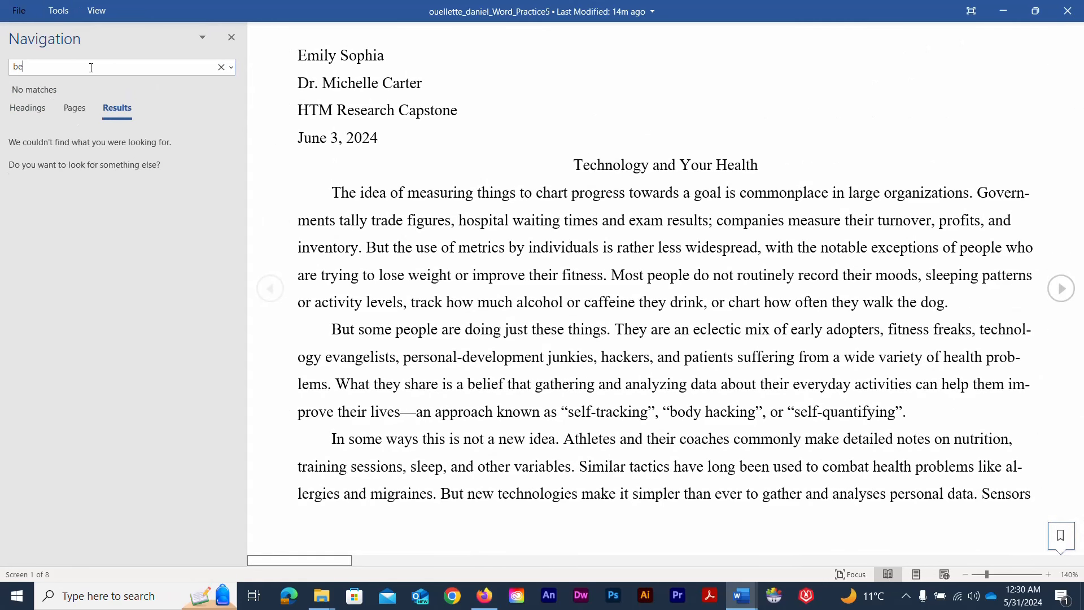
type("nderson")
key("Return")
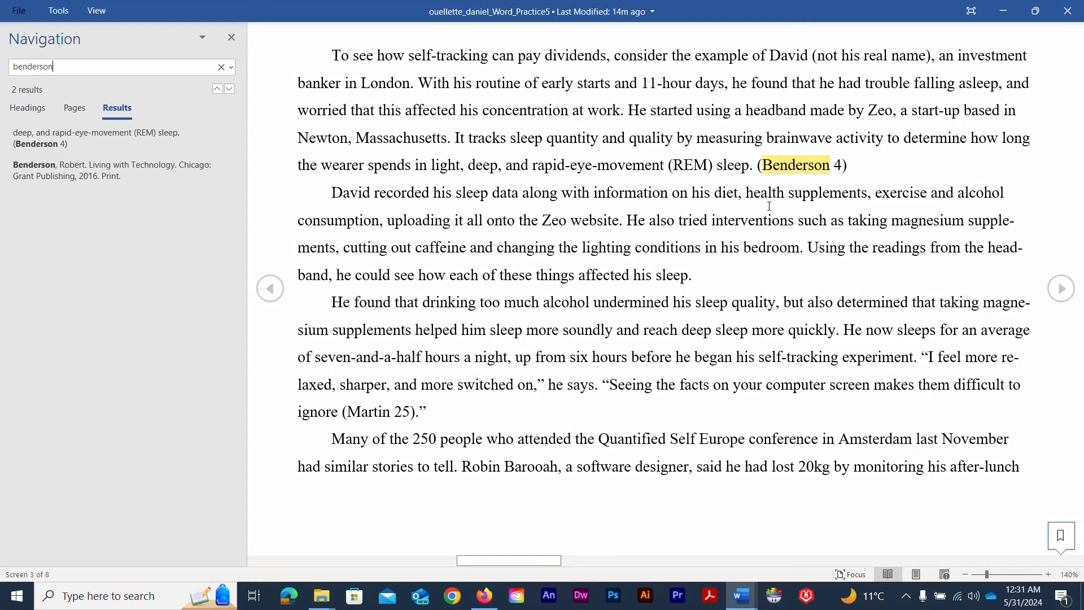
scroll(769, 205, "up", 2)
scroll(767, 204, "down", 7)
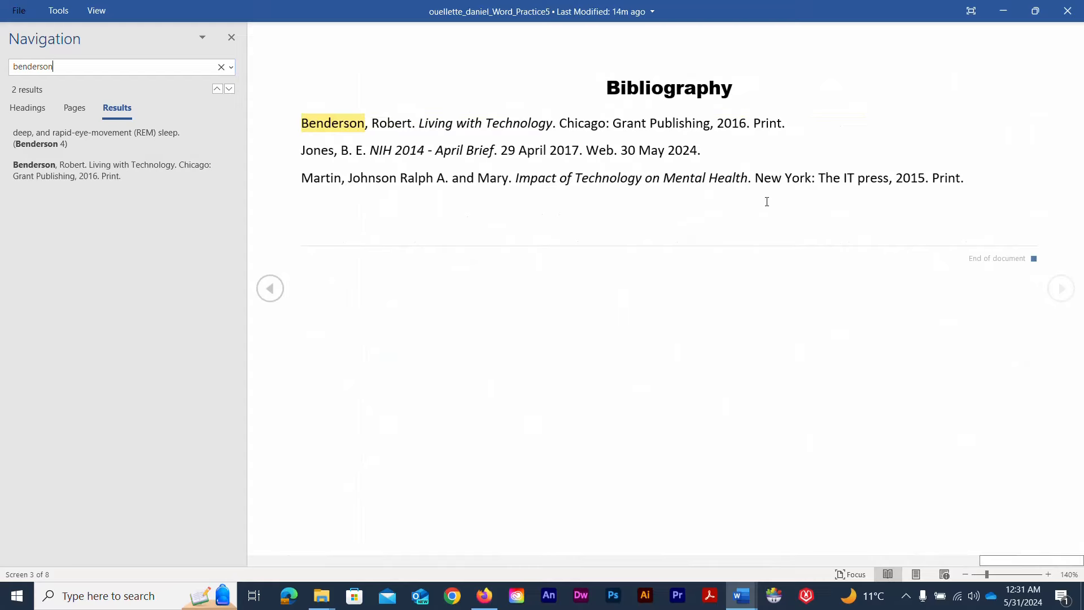
scroll(767, 202, "up", 3)
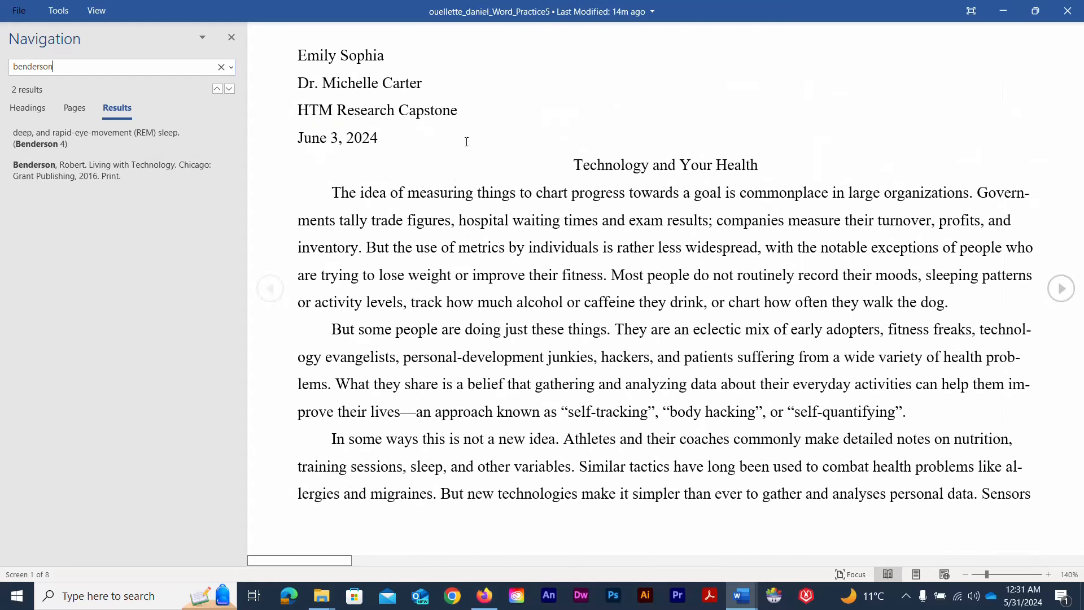
left_click(231, 38)
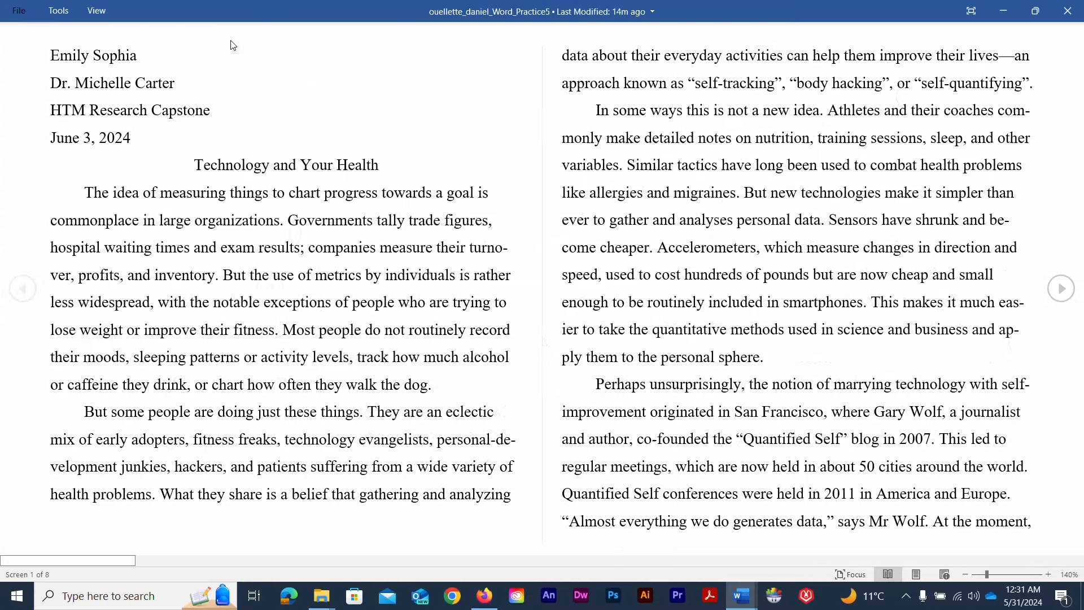
left_click(97, 13)
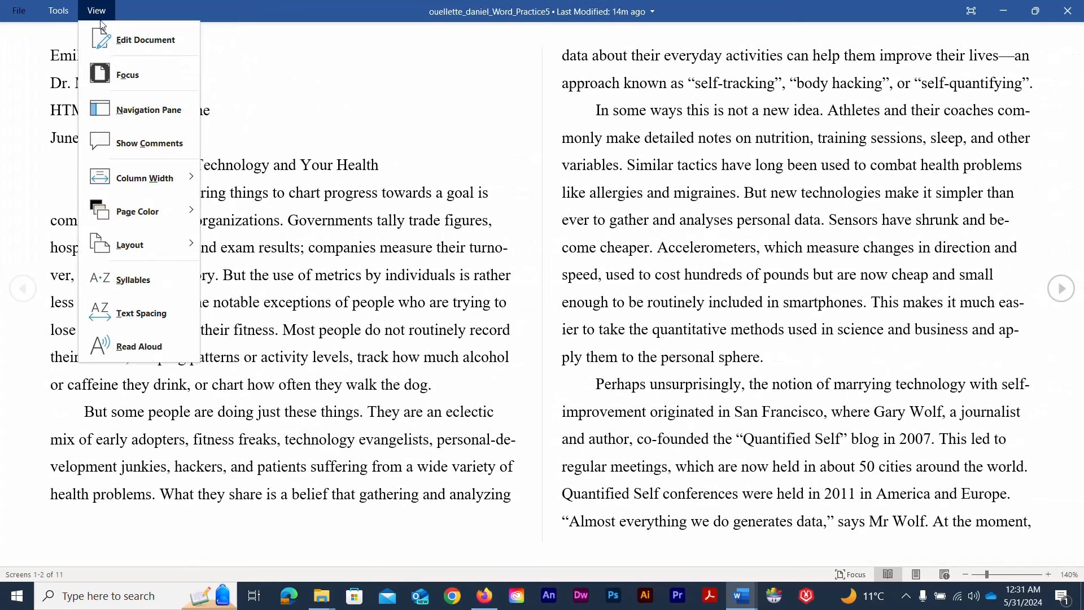
left_click(115, 39)
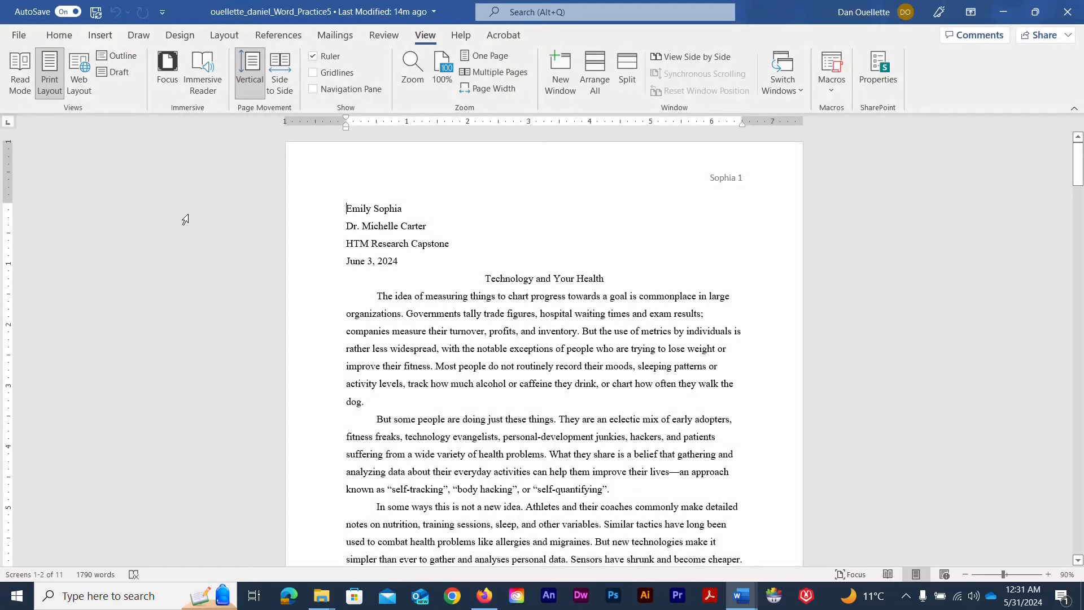